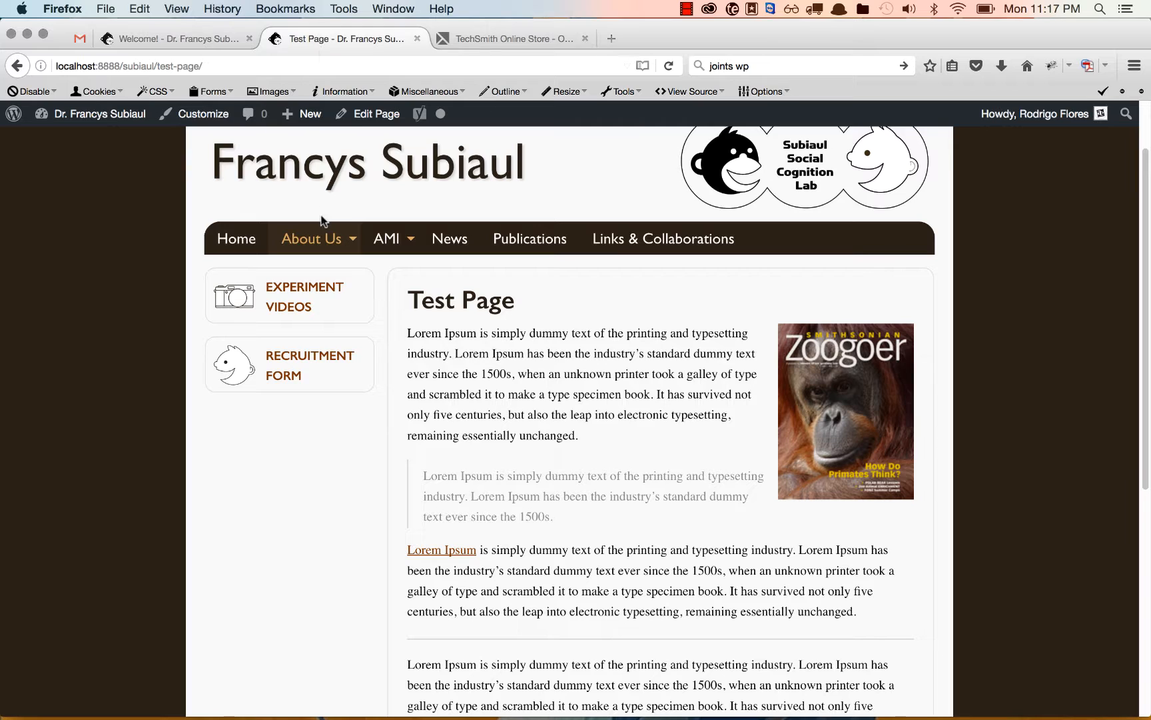
Open the site's Publications page and bring it up for editing in WordPress.
{"action": "mouse_move", "coordinate": [395, 238]}
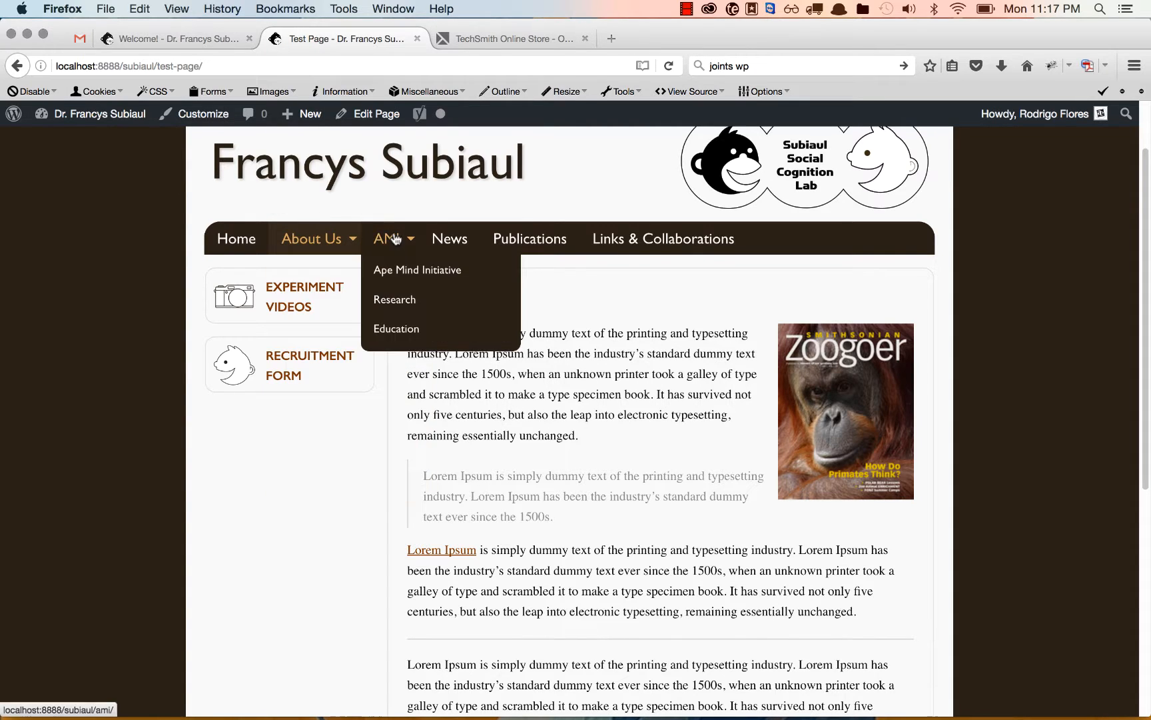
{"action": "left_click", "coordinate": [541, 247]}
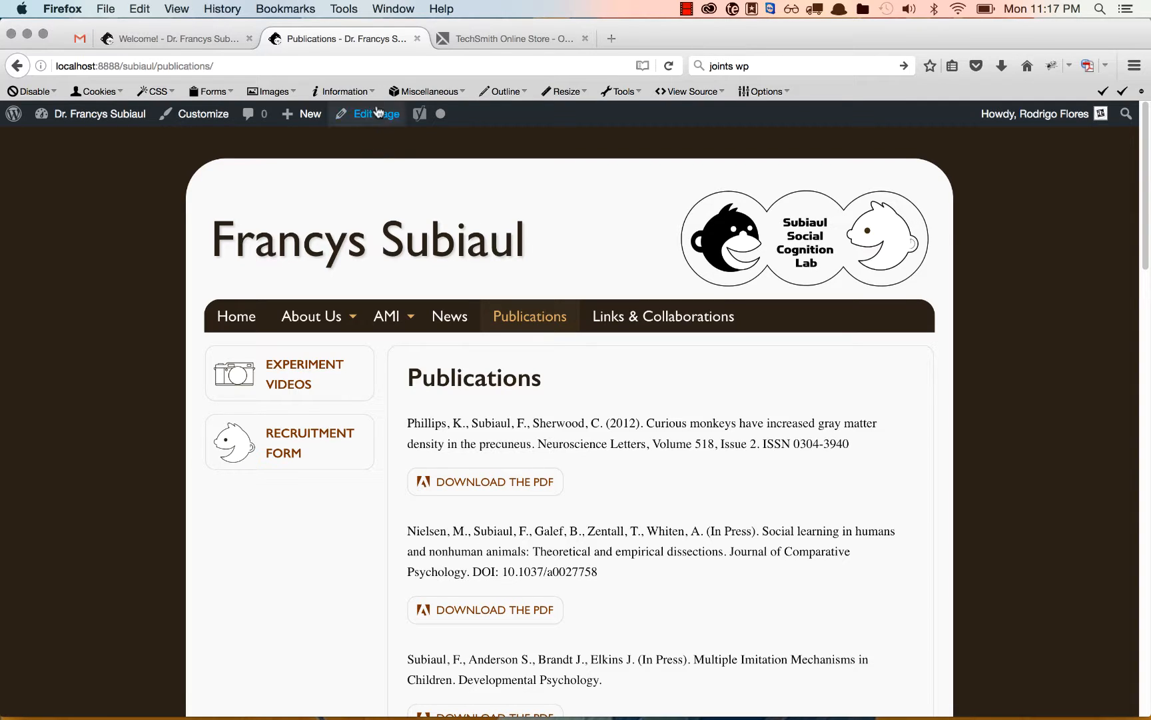
{"action": "left_click", "coordinate": [343, 114]}
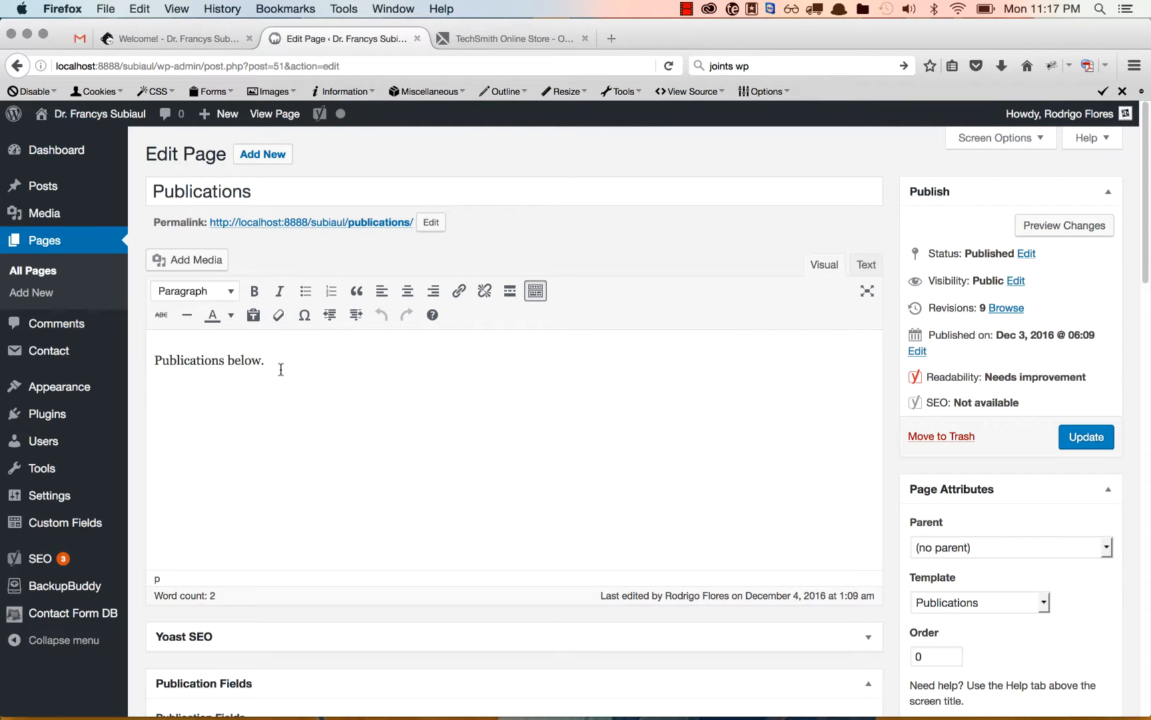
Examine the page's body text, the Yoast SEO section and the description and PDF entries under Publication Fields.
{"action": "left_click_drag", "start_coordinate": [281, 369], "coordinate": [148, 363]}
{"action": "scroll", "coordinate": [352, 503], "scroll_direction": "down", "scroll_amount": 1}
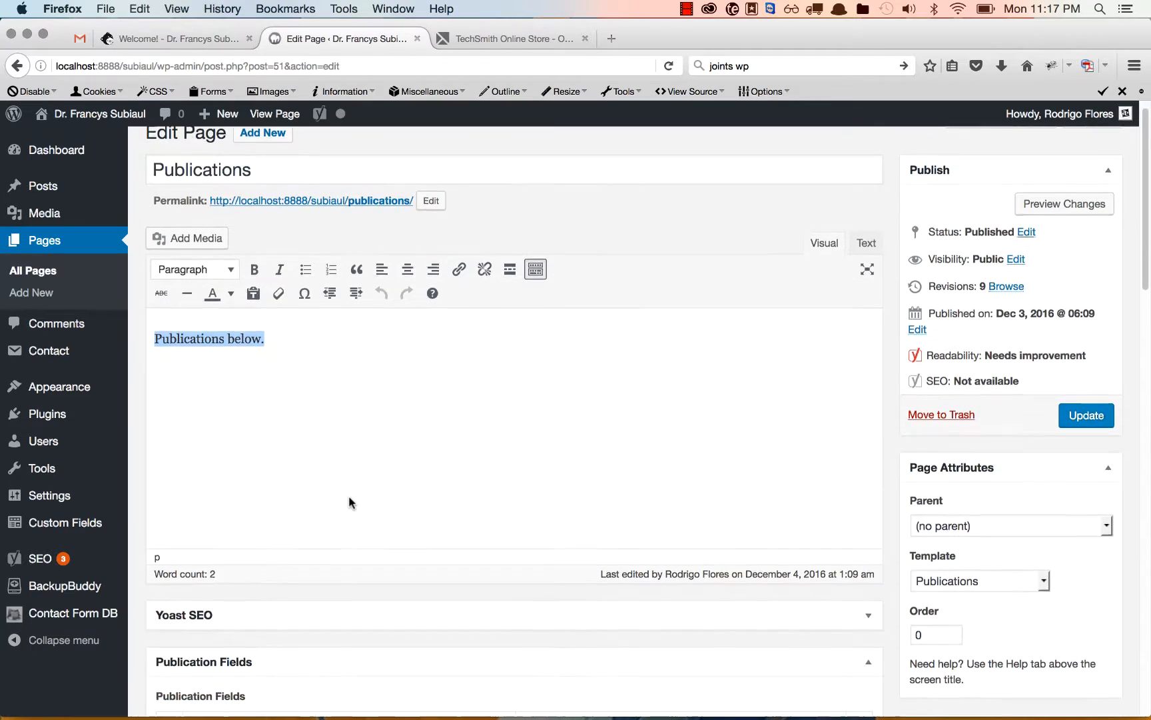
{"action": "scroll", "coordinate": [352, 503], "scroll_direction": "down", "scroll_amount": 10}
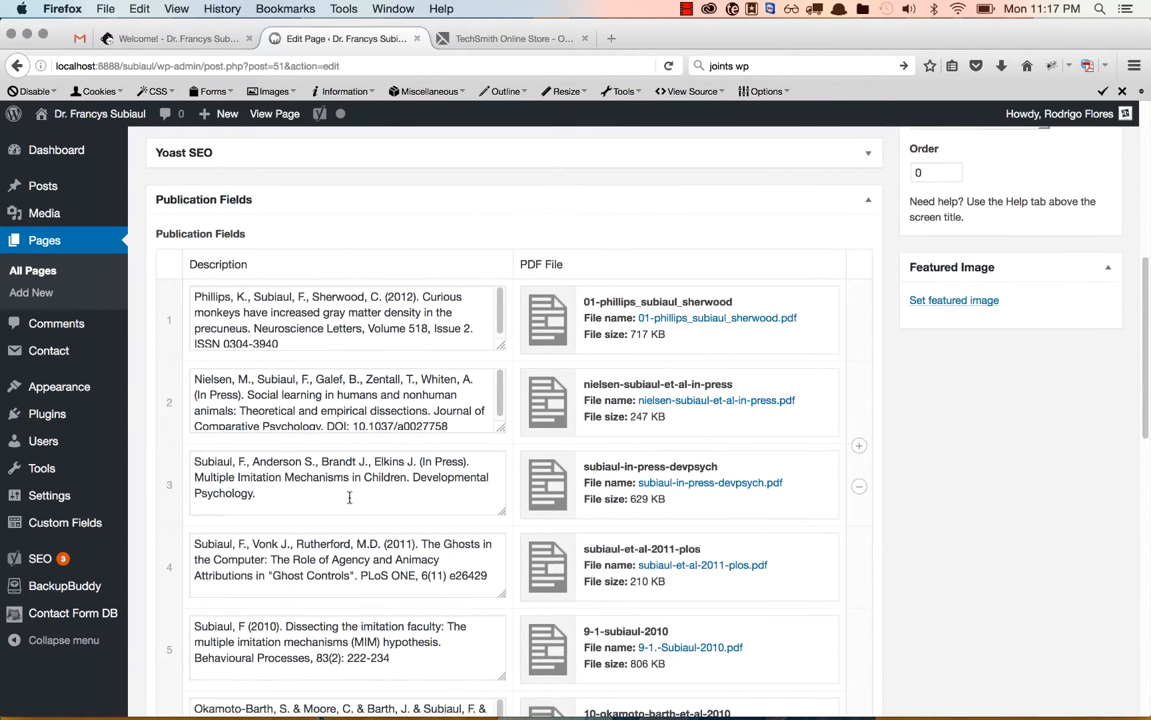
{"action": "scroll", "coordinate": [350, 497], "scroll_direction": "down", "scroll_amount": 1}
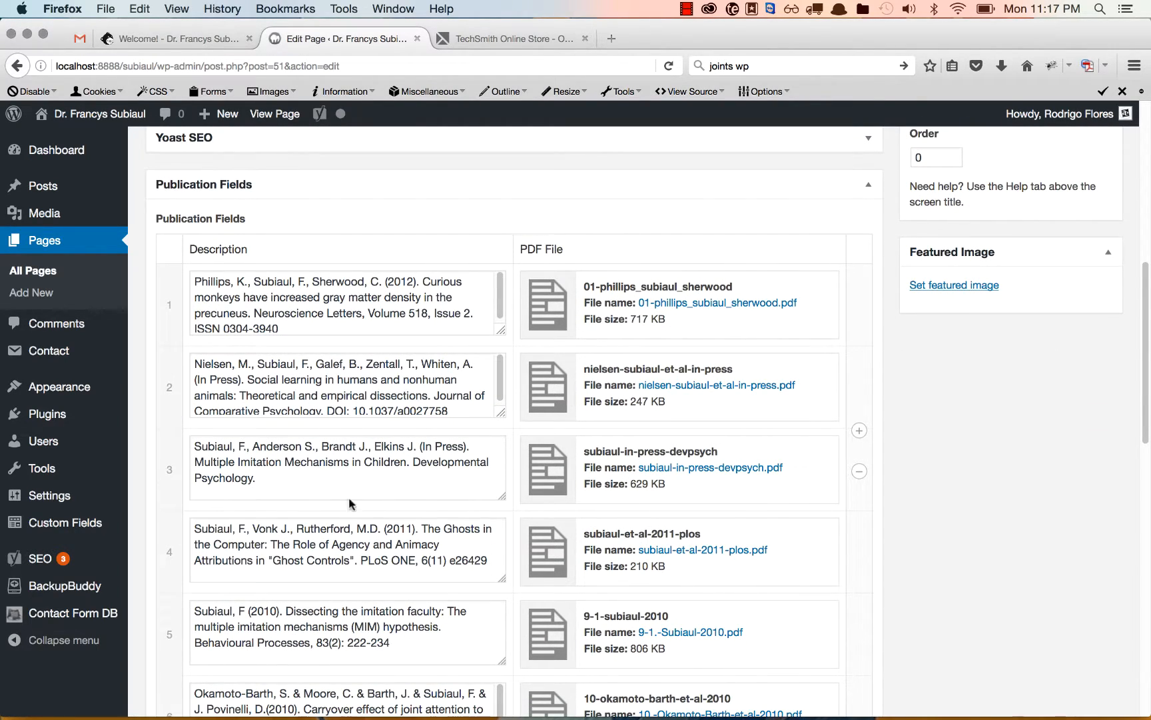
{"action": "scroll", "coordinate": [281, 549], "scroll_direction": "up", "scroll_amount": 5}
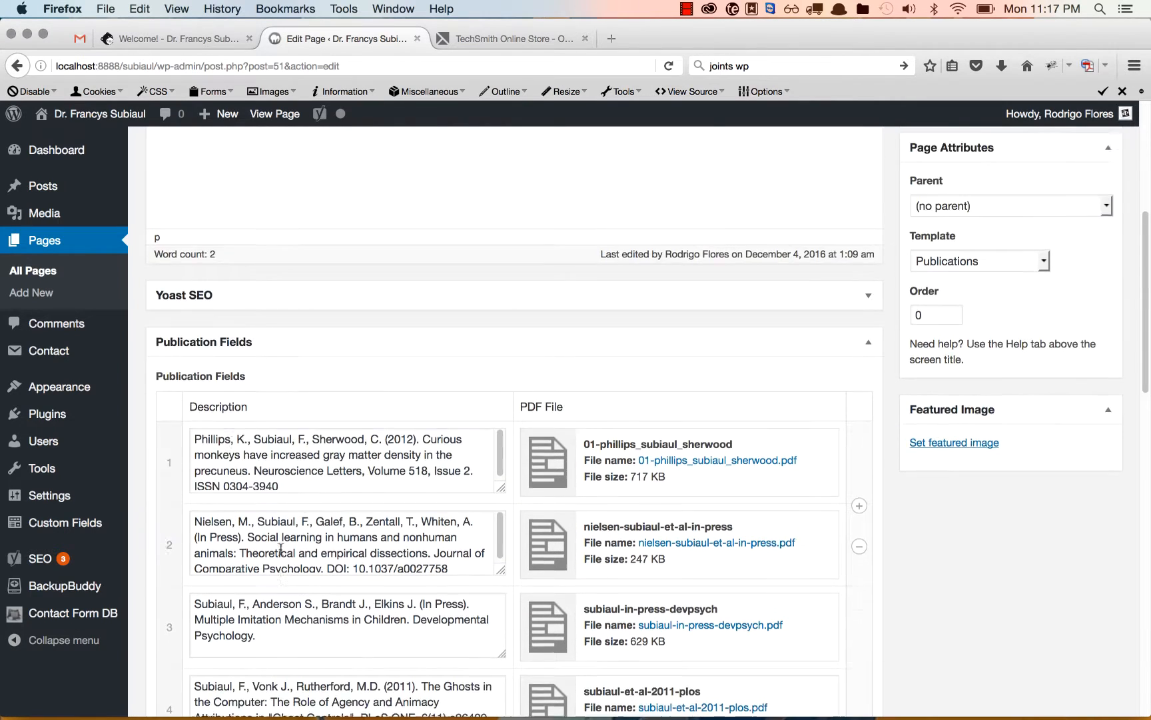
{"action": "left_click", "coordinate": [282, 360]}
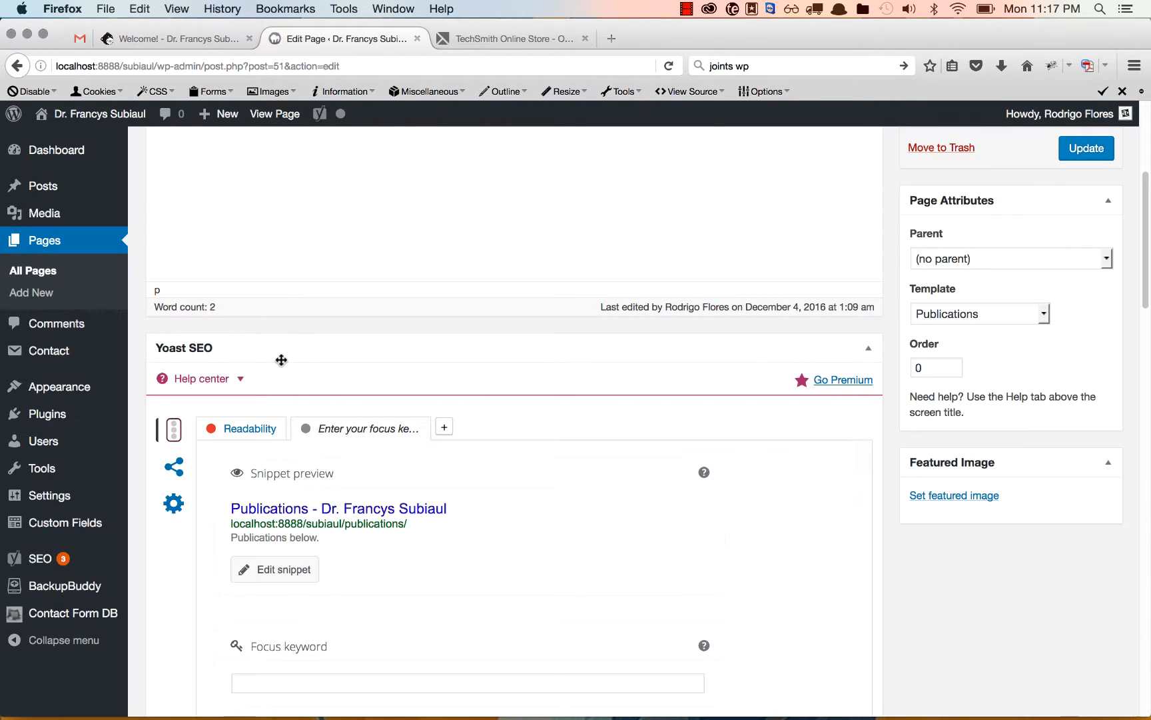
{"action": "left_click", "coordinate": [289, 352]}
{"action": "left_click", "coordinate": [289, 353]}
{"action": "left_click", "coordinate": [289, 353]}
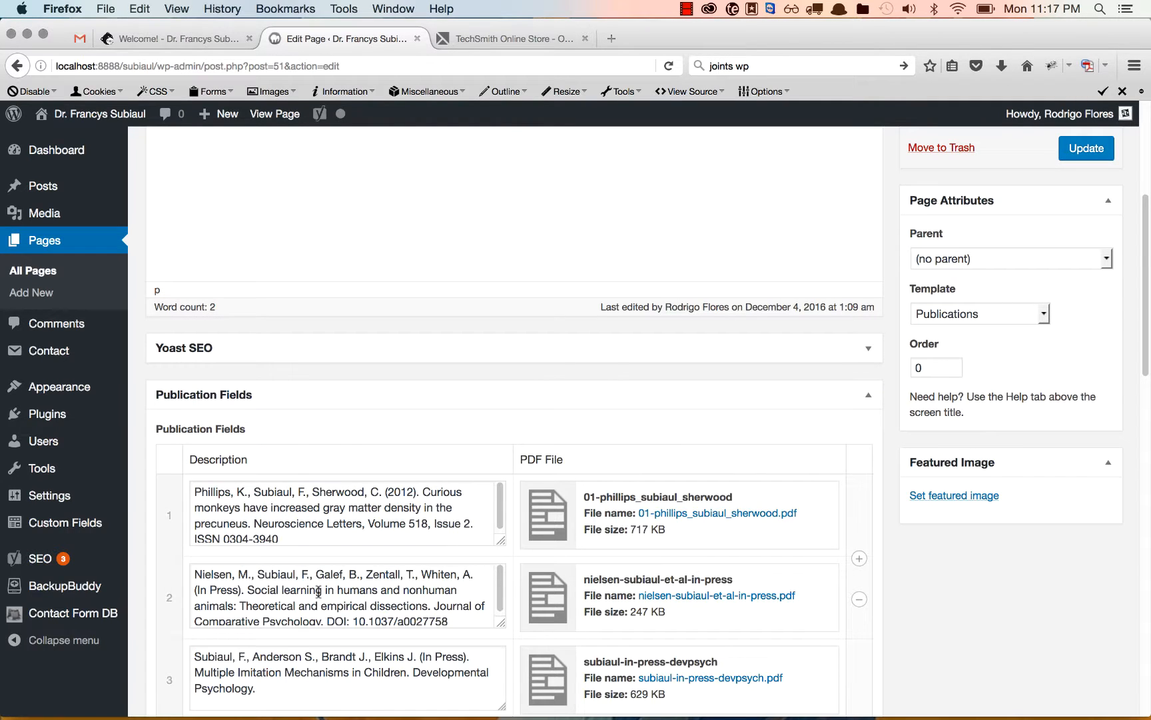
Add a row at the end of Publication Fields and fill its description with a Lorem Ipsum placeholder paragraph.
{"action": "scroll", "coordinate": [380, 420], "scroll_direction": "down", "scroll_amount": 5}
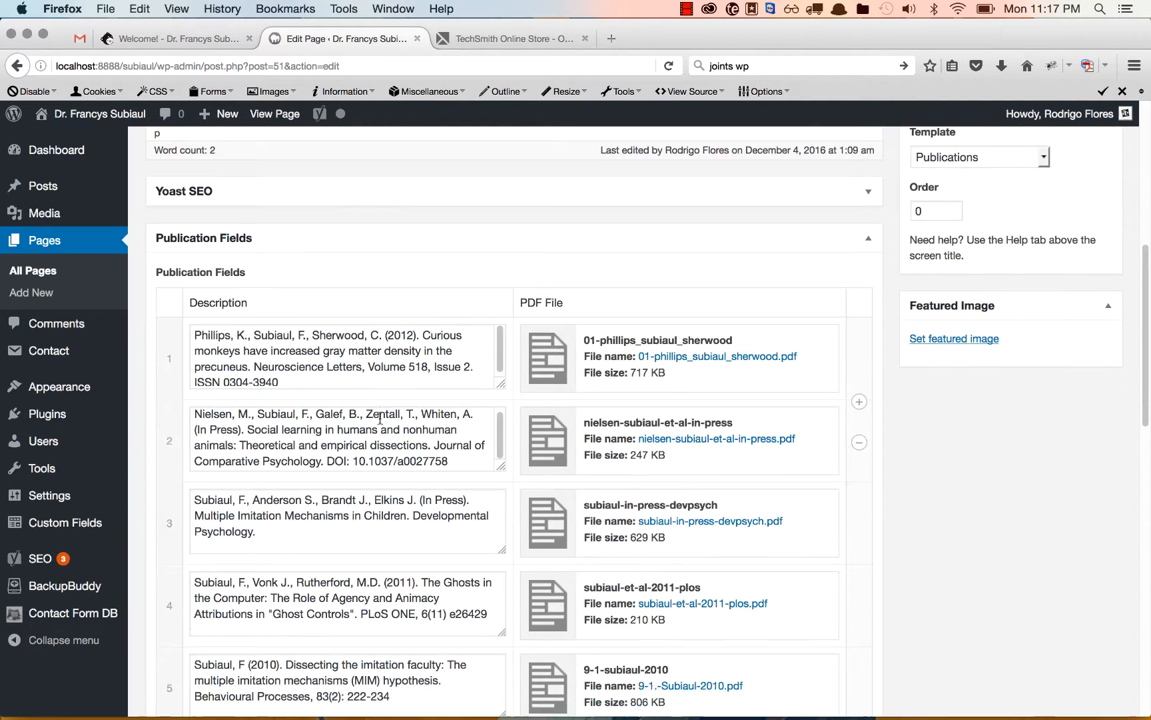
{"action": "scroll", "coordinate": [378, 417], "scroll_direction": "down", "scroll_amount": 6}
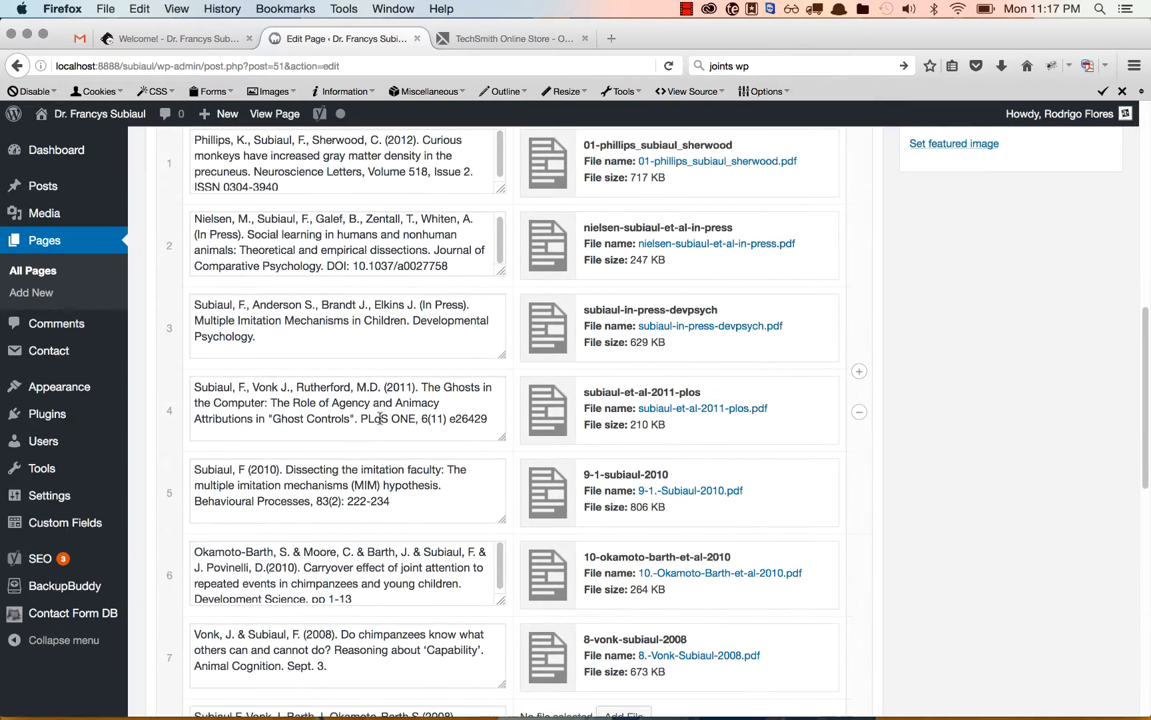
{"action": "scroll", "coordinate": [380, 419], "scroll_direction": "down", "scroll_amount": 6}
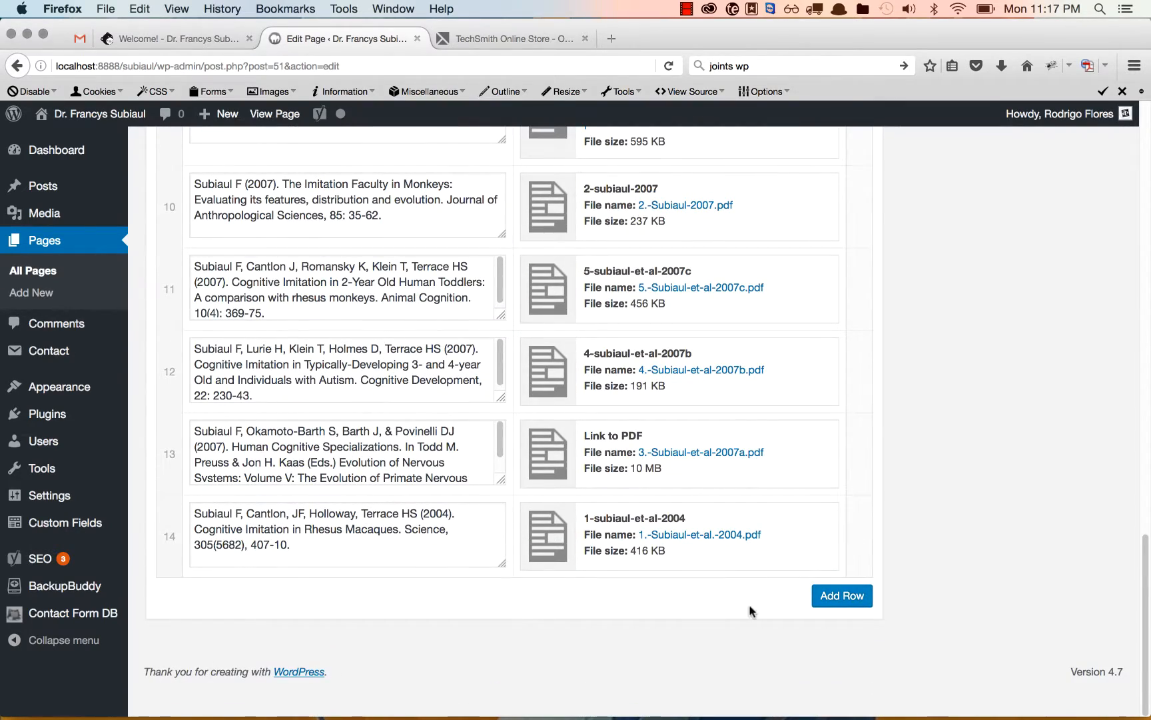
{"action": "left_click", "coordinate": [842, 595]}
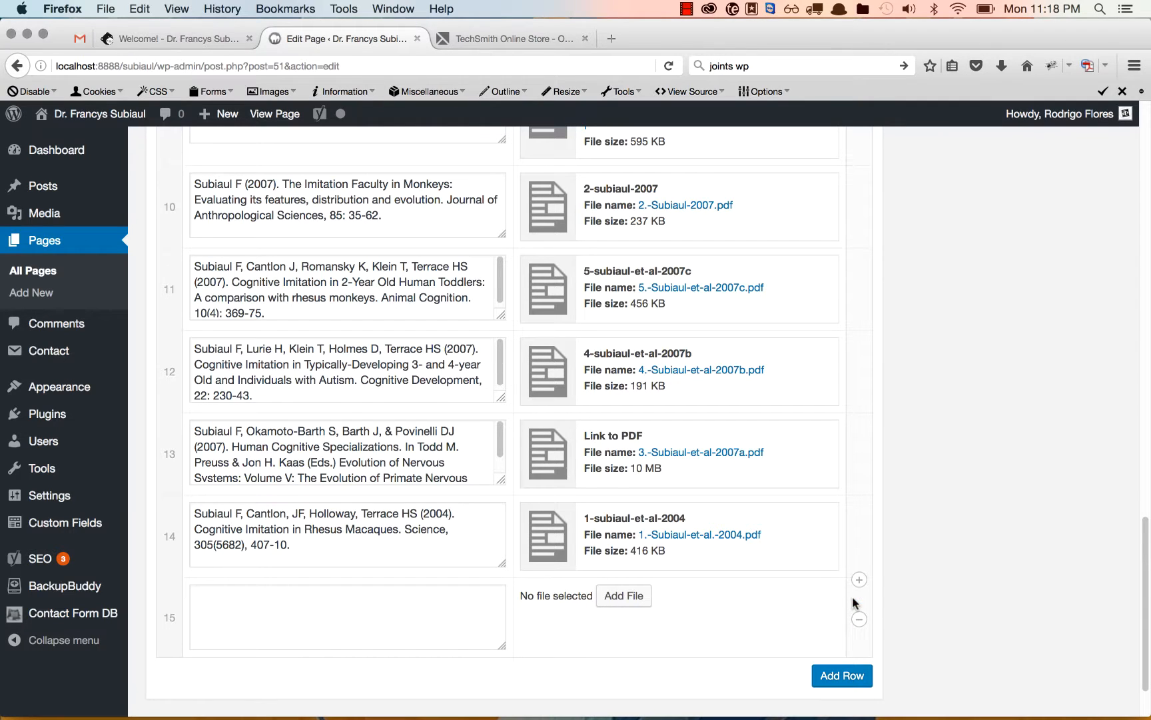
{"action": "left_click", "coordinate": [368, 602]}
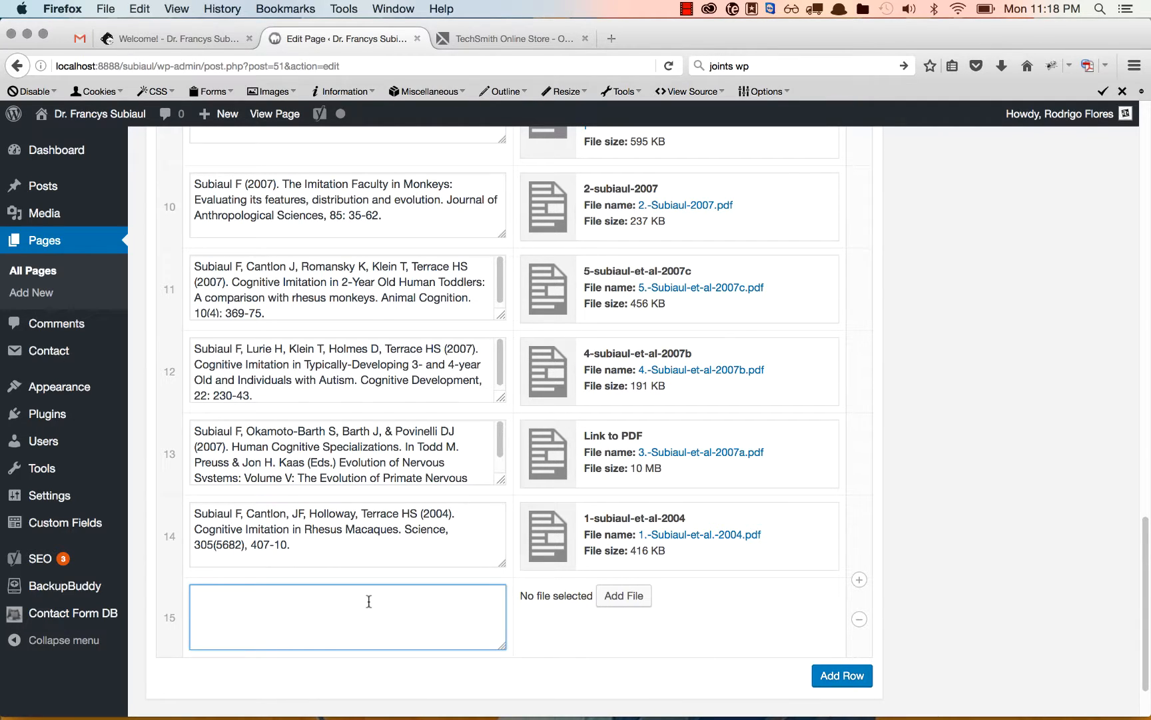
{"action": "type", "text": "lorem"}
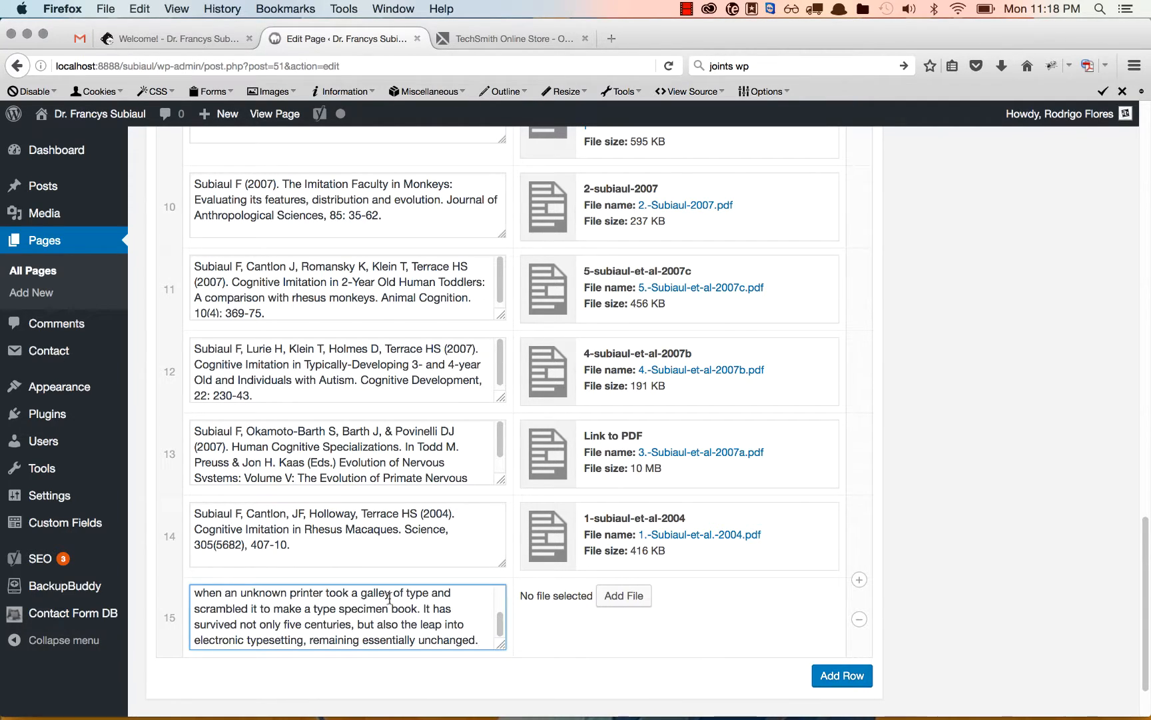
Start a file upload for row 15's PDF and search This Mac for file names matching "test pdf".
{"action": "left_click", "coordinate": [623, 596]}
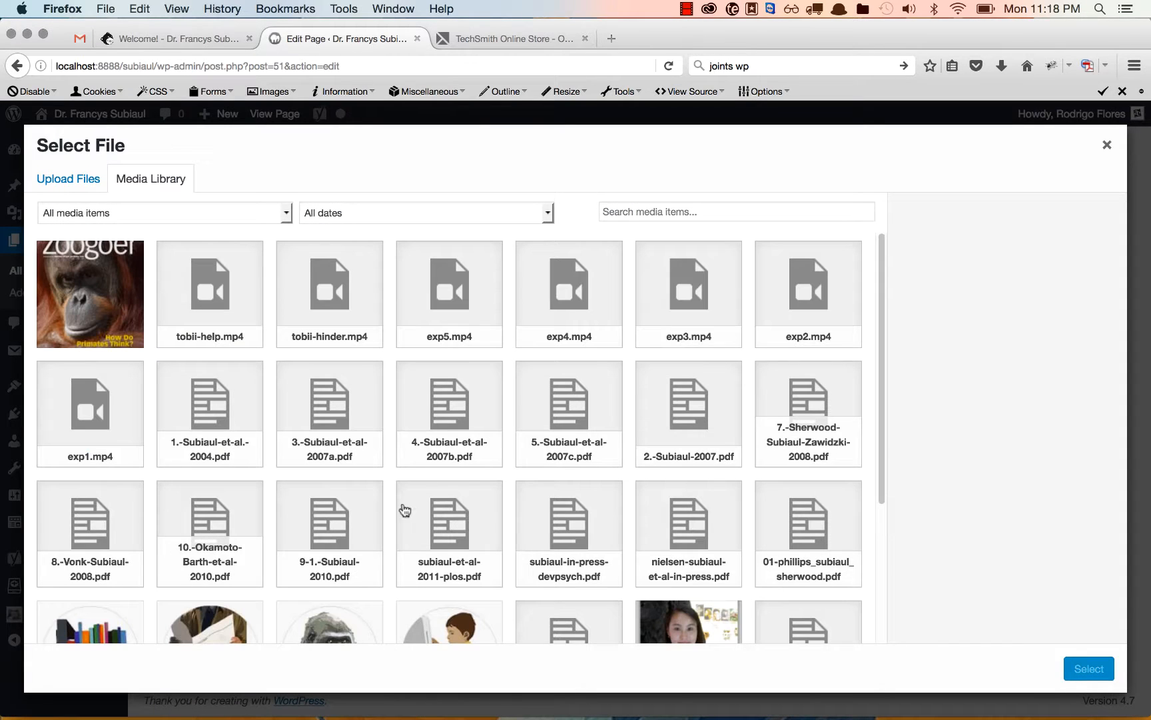
{"action": "left_click", "coordinate": [69, 179]}
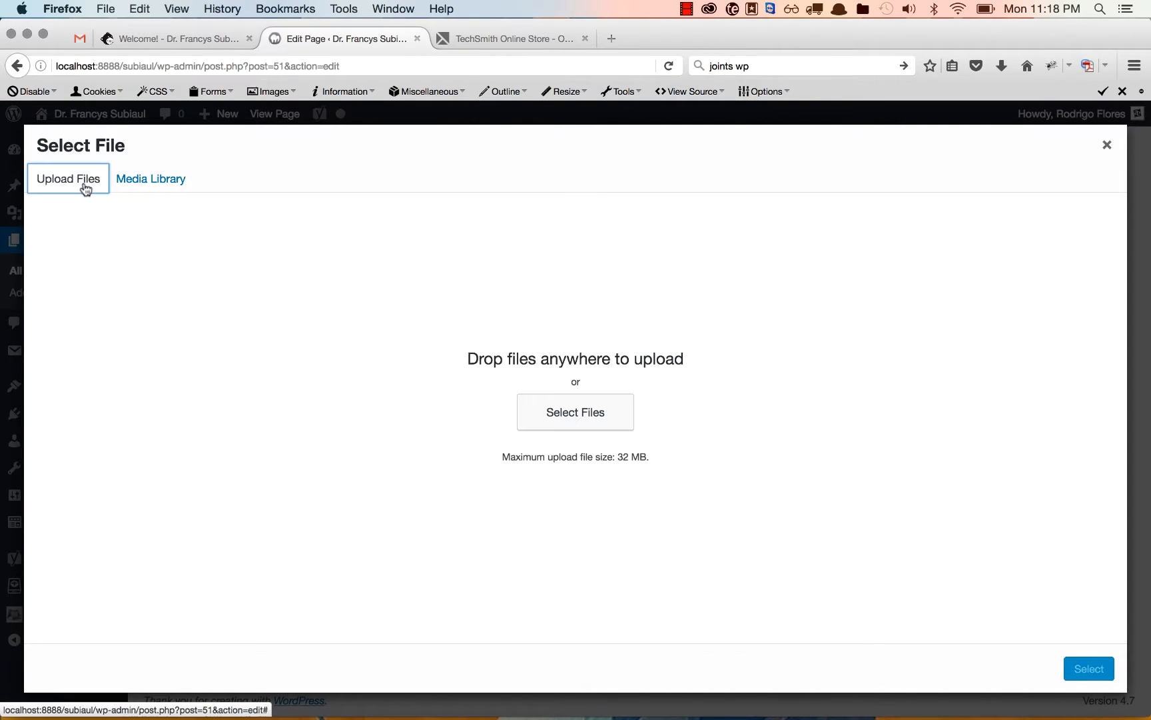
{"action": "left_click", "coordinate": [602, 416]}
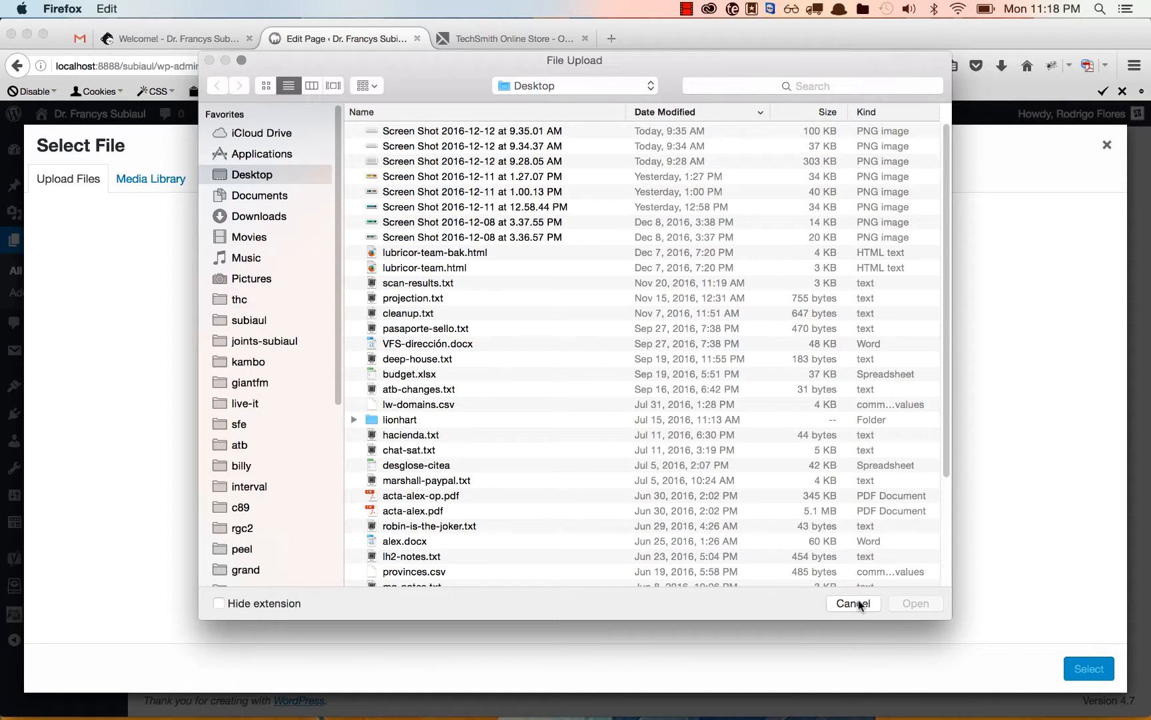
{"action": "left_click", "coordinate": [858, 603]}
{"action": "left_click", "coordinate": [604, 406]}
{"action": "left_click", "coordinate": [853, 88]}
{"action": "type", "text": "tes"}
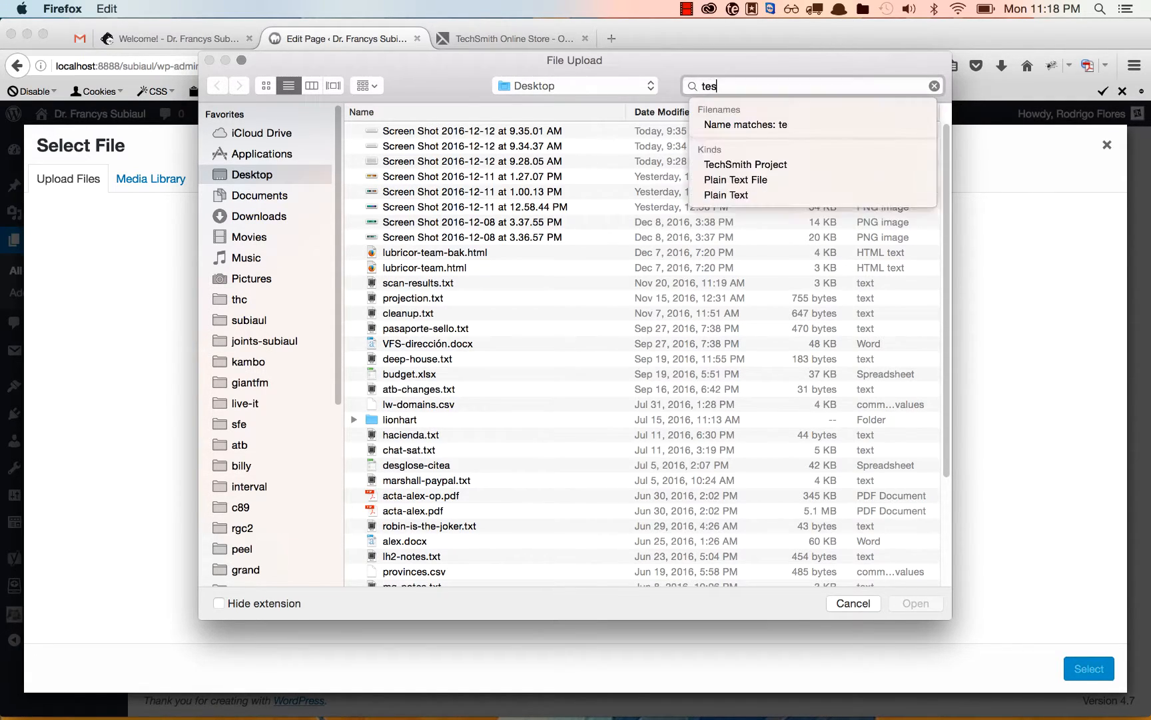
{"action": "type", "text": "t pdf"}
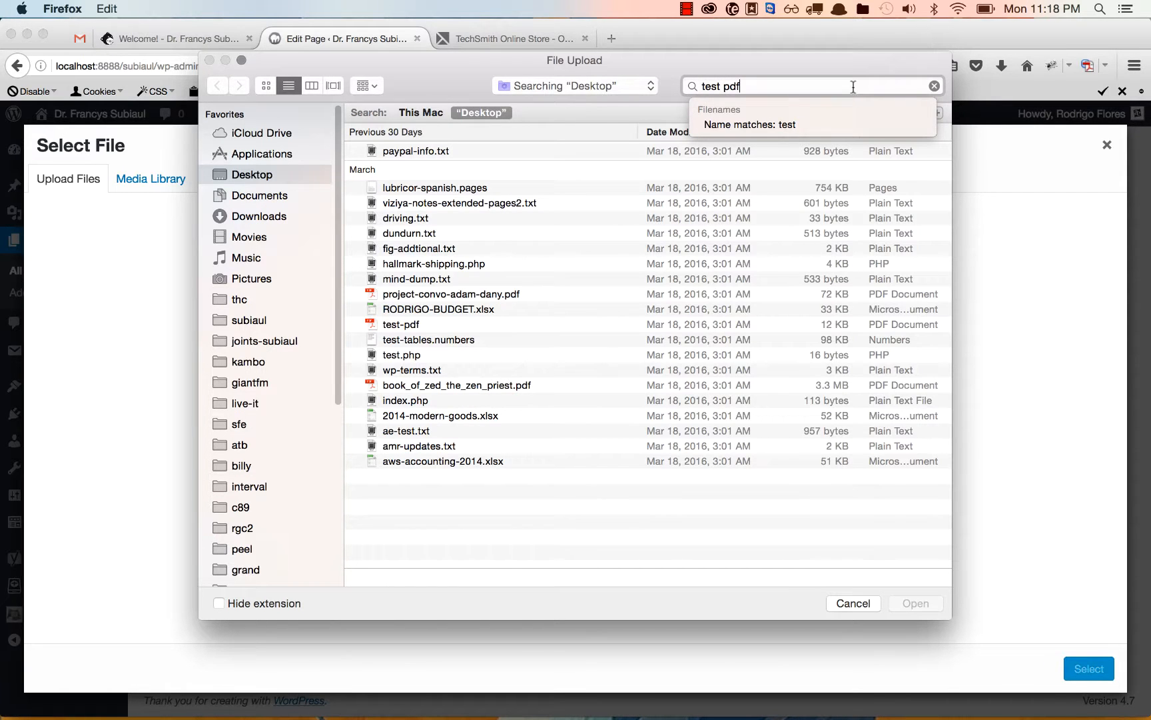
{"action": "left_click", "coordinate": [420, 112]}
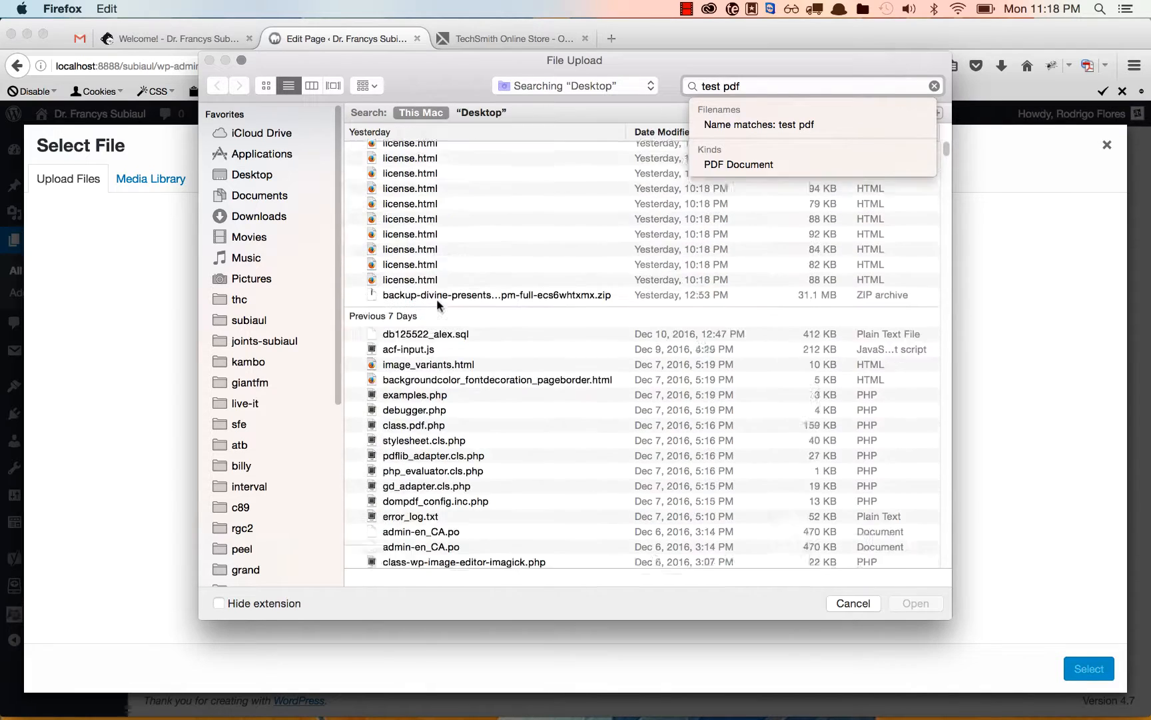
{"action": "left_click", "coordinate": [796, 124]}
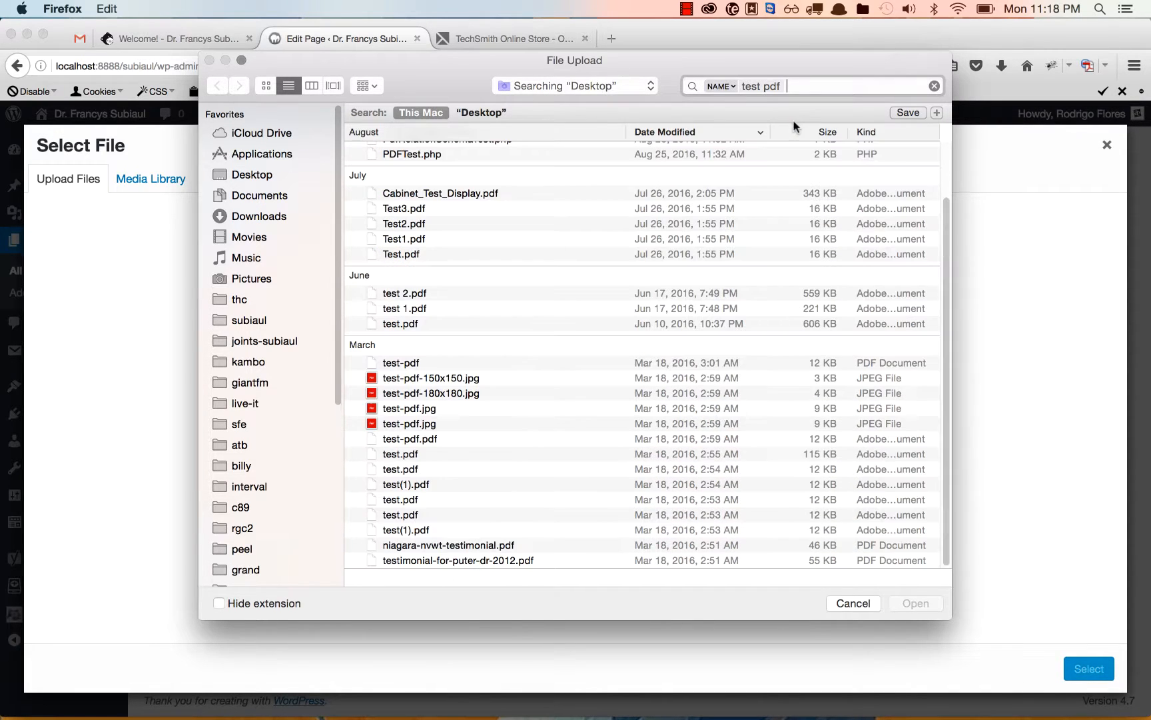
Preview Test2.pdf and the July 2016 Test.pdf among the search results.
{"action": "left_click", "coordinate": [417, 219]}
{"action": "key", "text": "space"}
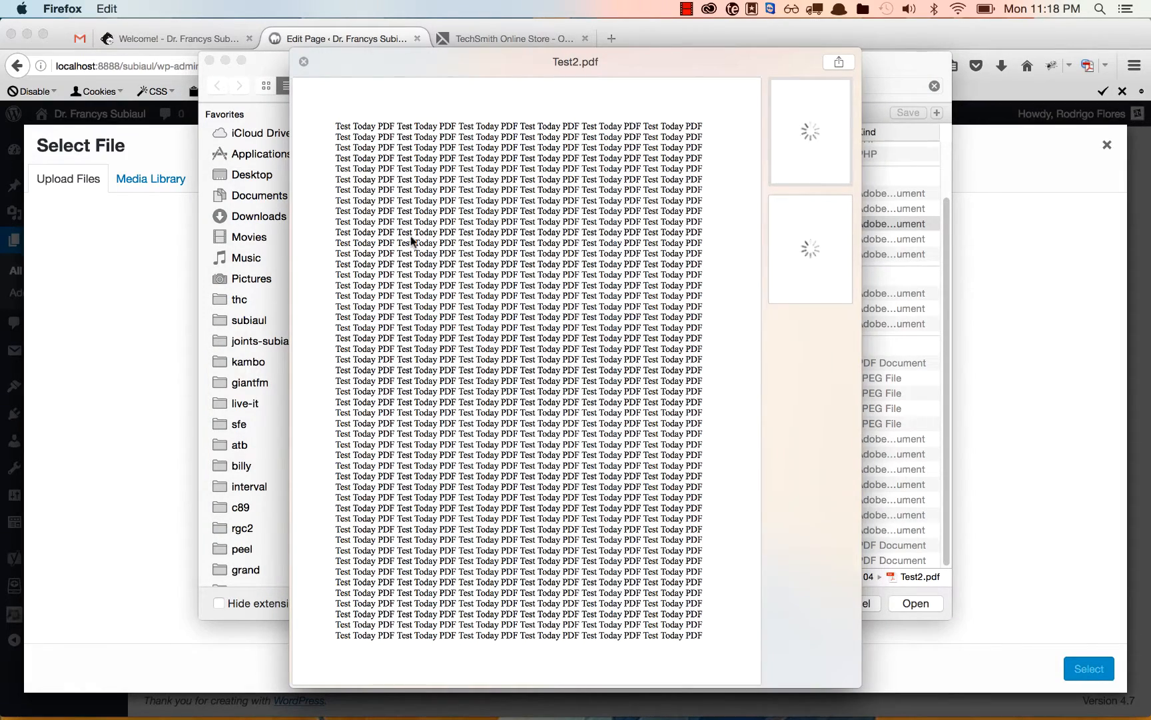
{"action": "key", "text": "space"}
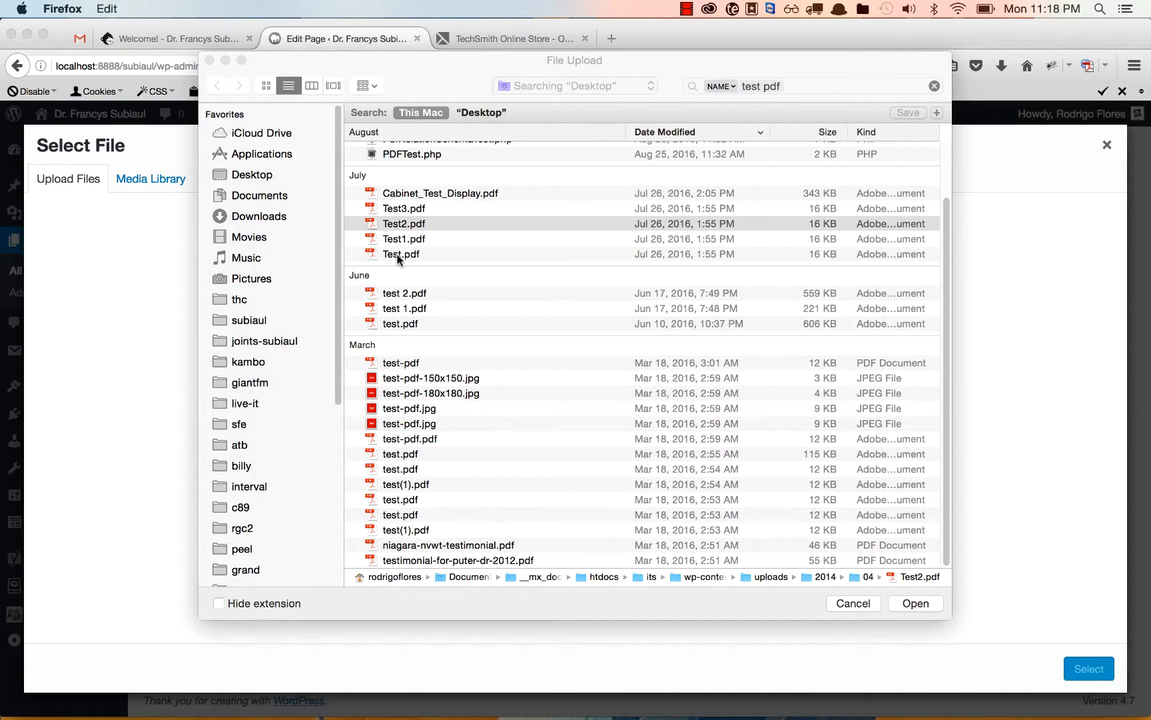
{"action": "left_click", "coordinate": [398, 256]}
{"action": "key", "text": "space"}
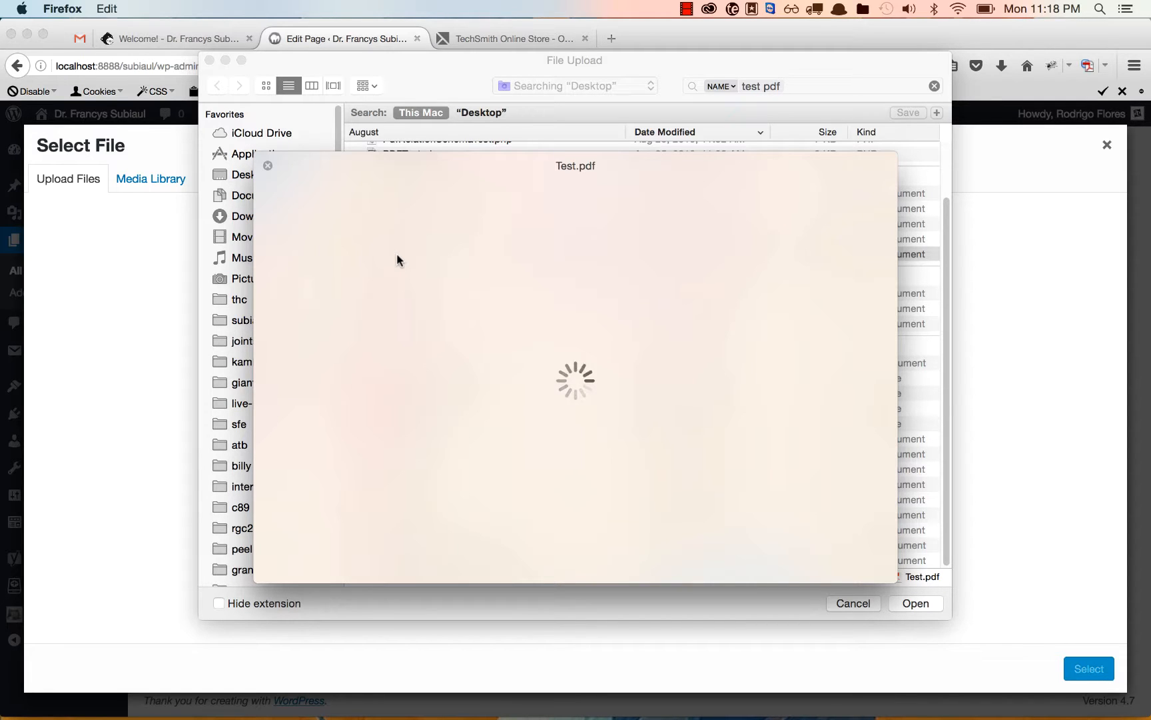
{"action": "key", "text": "space"}
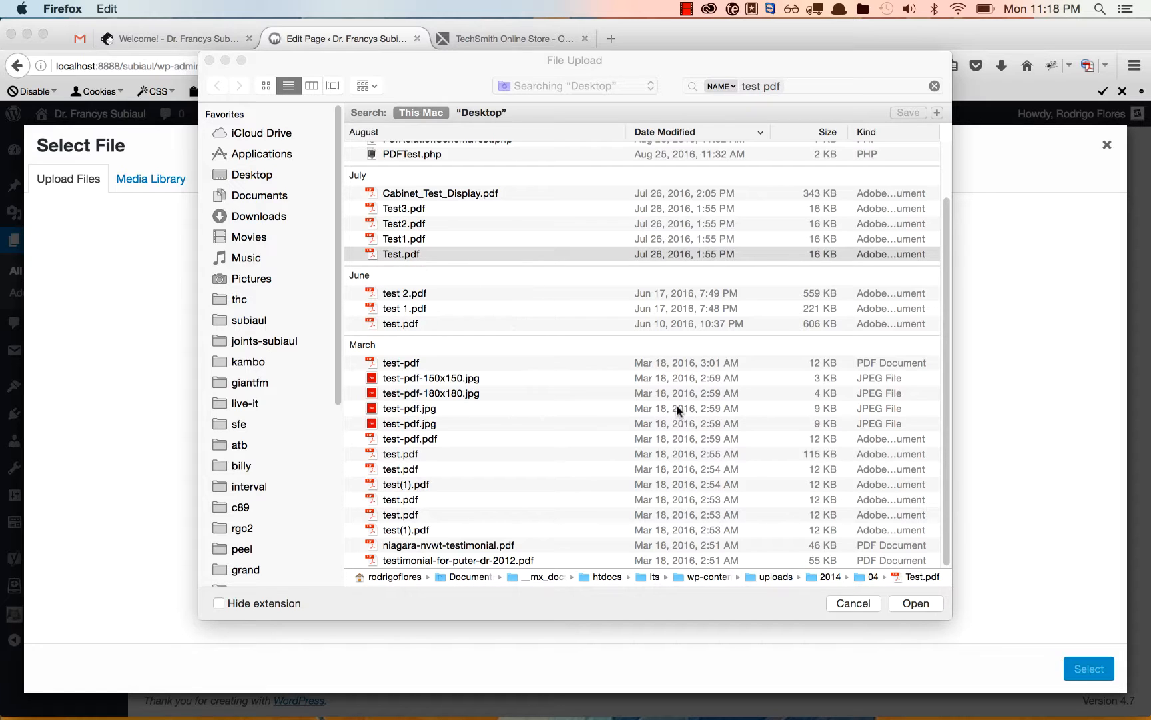
Upload Test3.pdf to the media library and attach it as row 15's PDF file.
{"action": "left_click", "coordinate": [920, 603]}
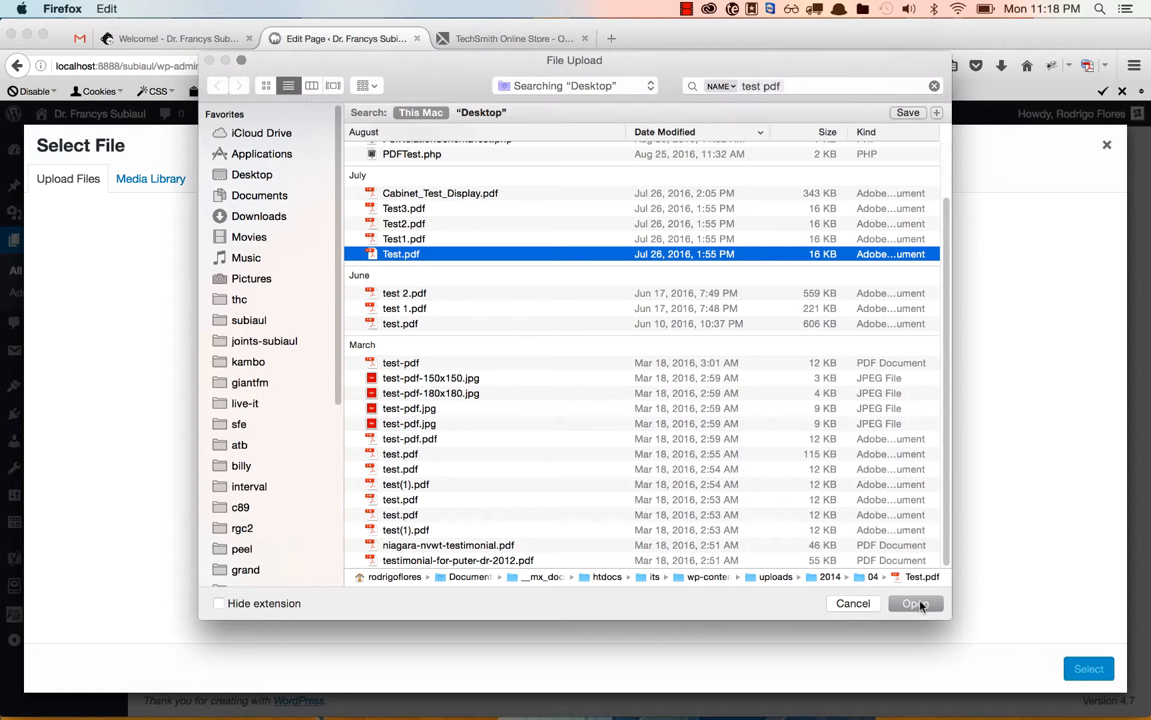
{"action": "left_click", "coordinate": [394, 209]}
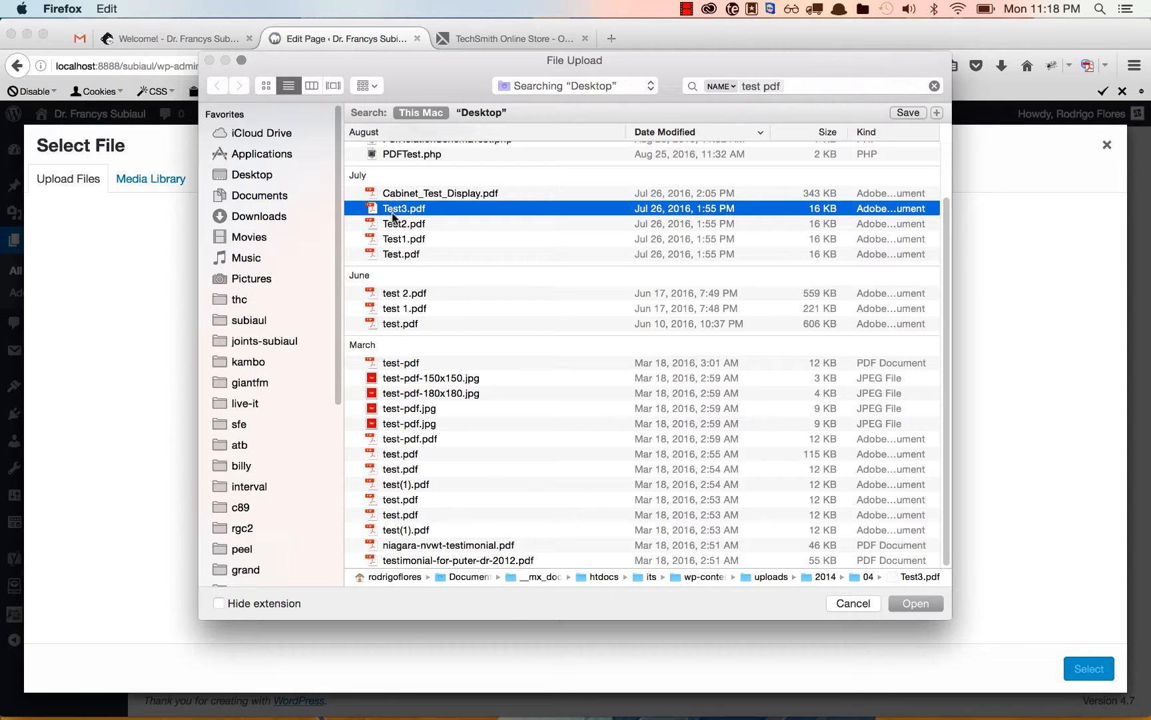
{"action": "left_click", "coordinate": [911, 602]}
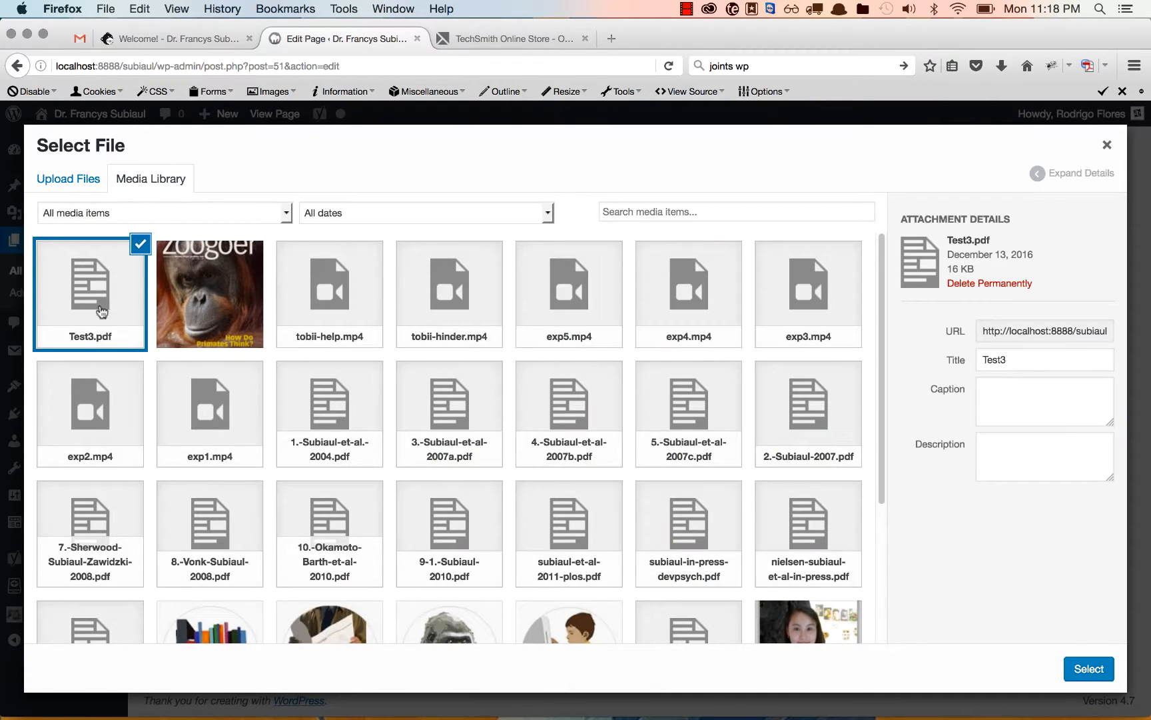
{"action": "left_click", "coordinate": [1105, 676]}
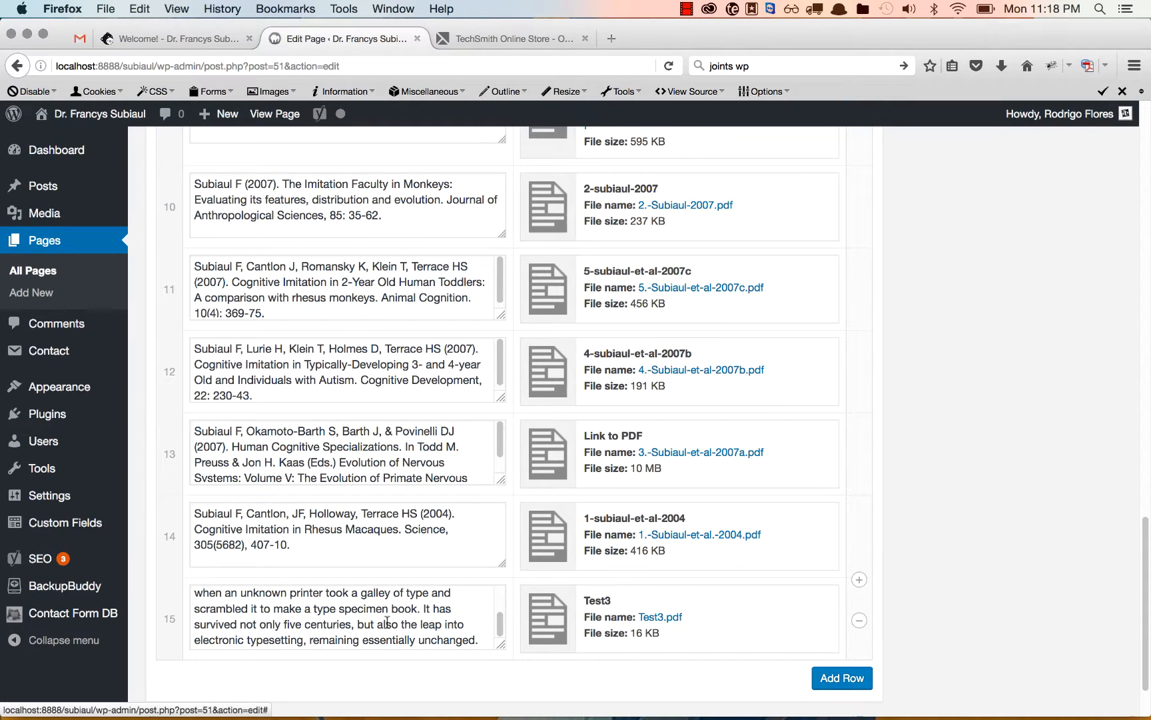
Shorten row 15's description to "Lorem Ipsum is simply dummy text of the printing and typesetting industry.".
{"action": "scroll", "coordinate": [387, 621], "scroll_direction": "up", "scroll_amount": 3}
{"action": "scroll", "coordinate": [387, 622], "scroll_direction": "down", "scroll_amount": 3}
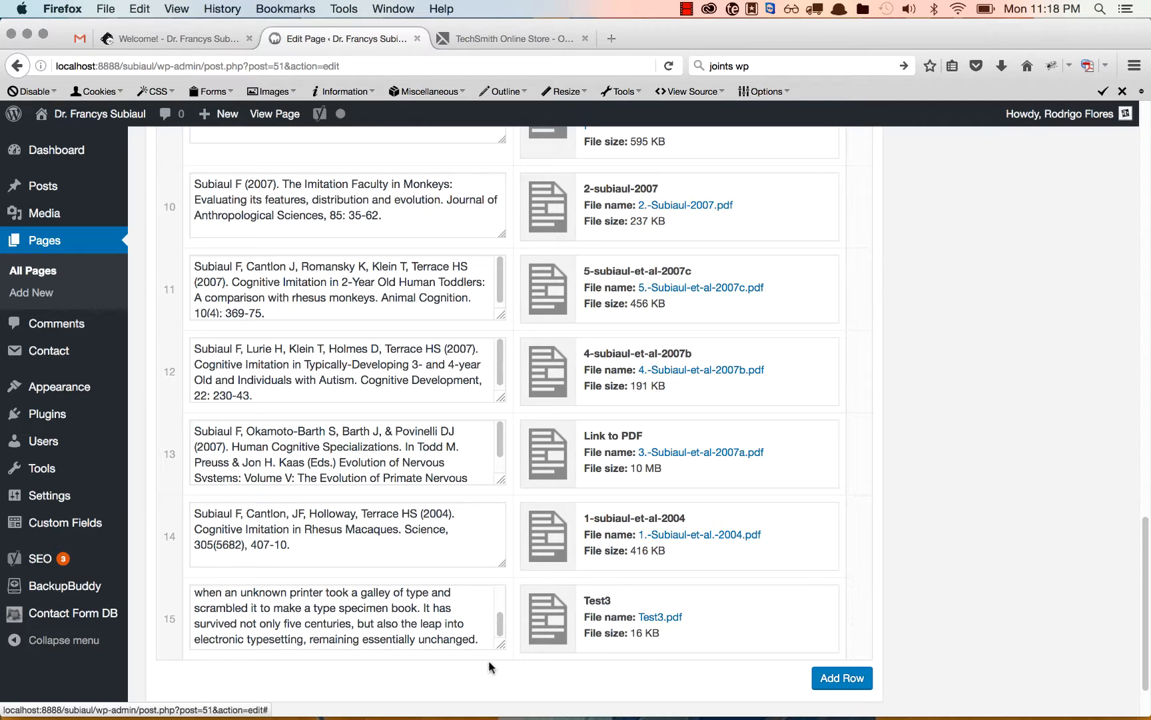
{"action": "left_click_drag", "start_coordinate": [481, 641], "coordinate": [242, 603]}
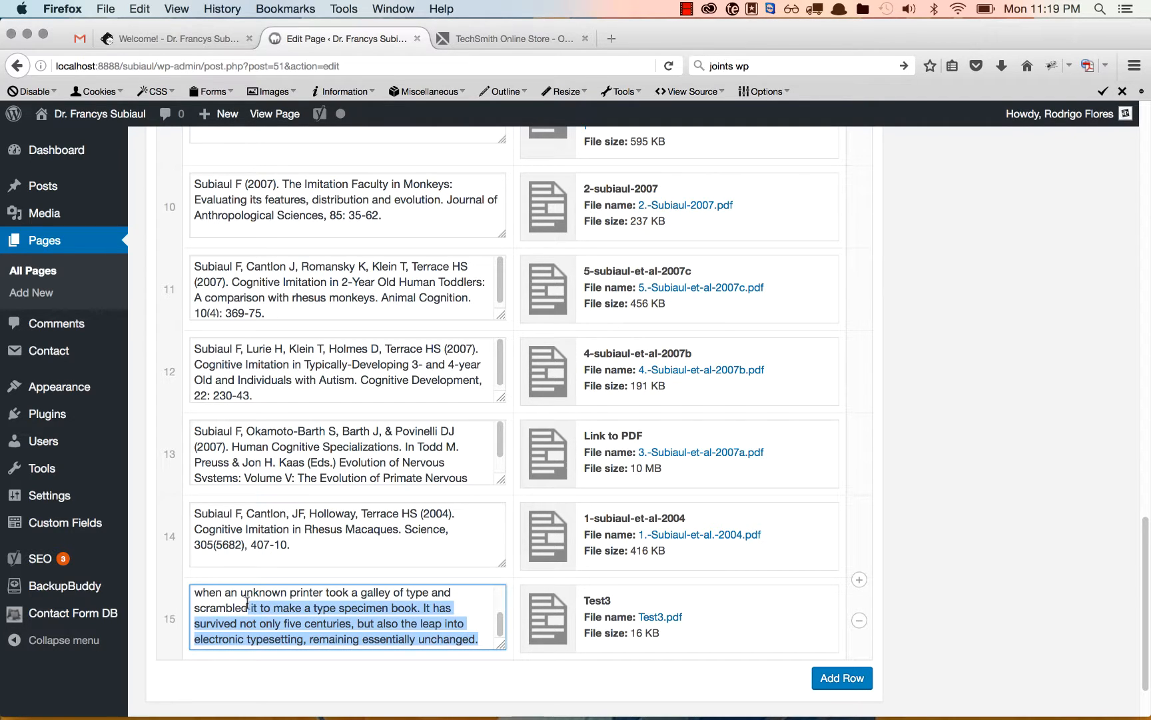
{"action": "key", "text": "BackSpace"}
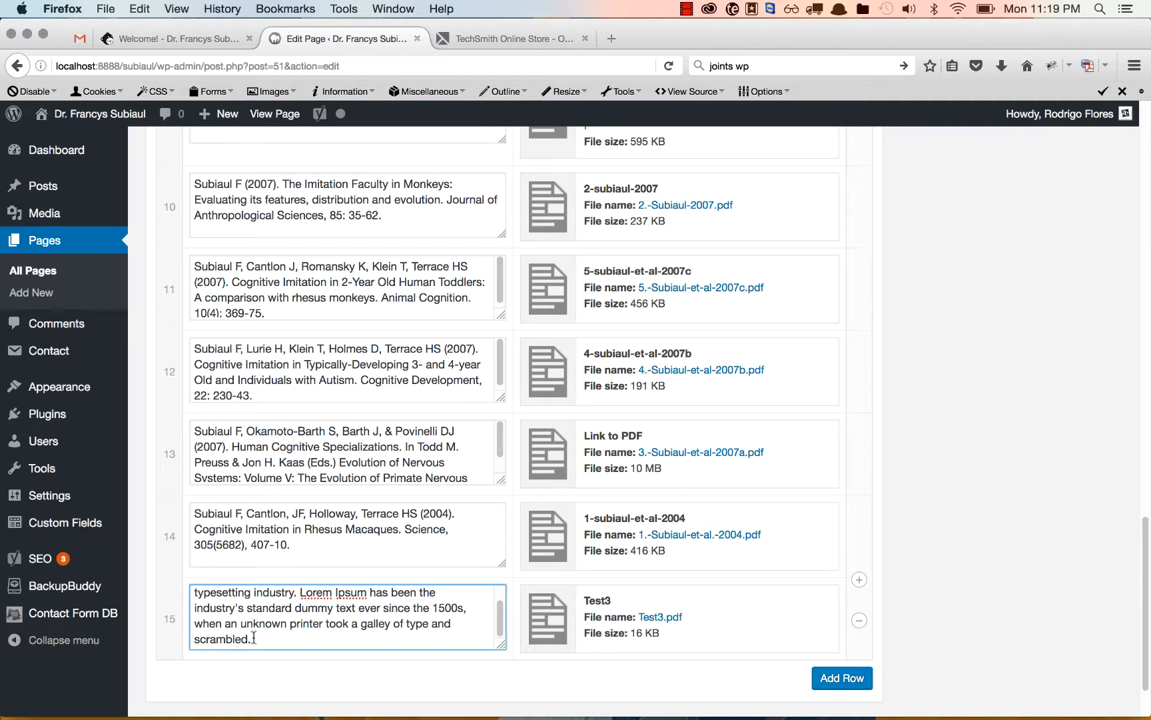
{"action": "left_click_drag", "start_coordinate": [275, 638], "coordinate": [299, 592]}
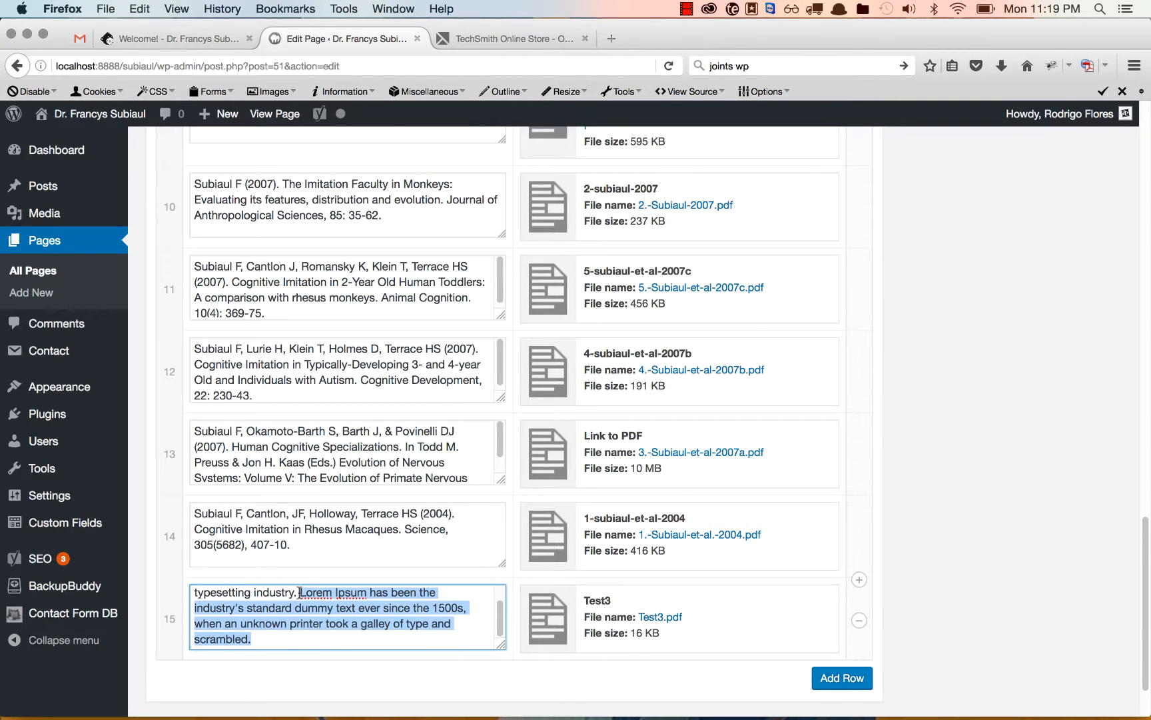
{"action": "key", "text": "BackSpace"}
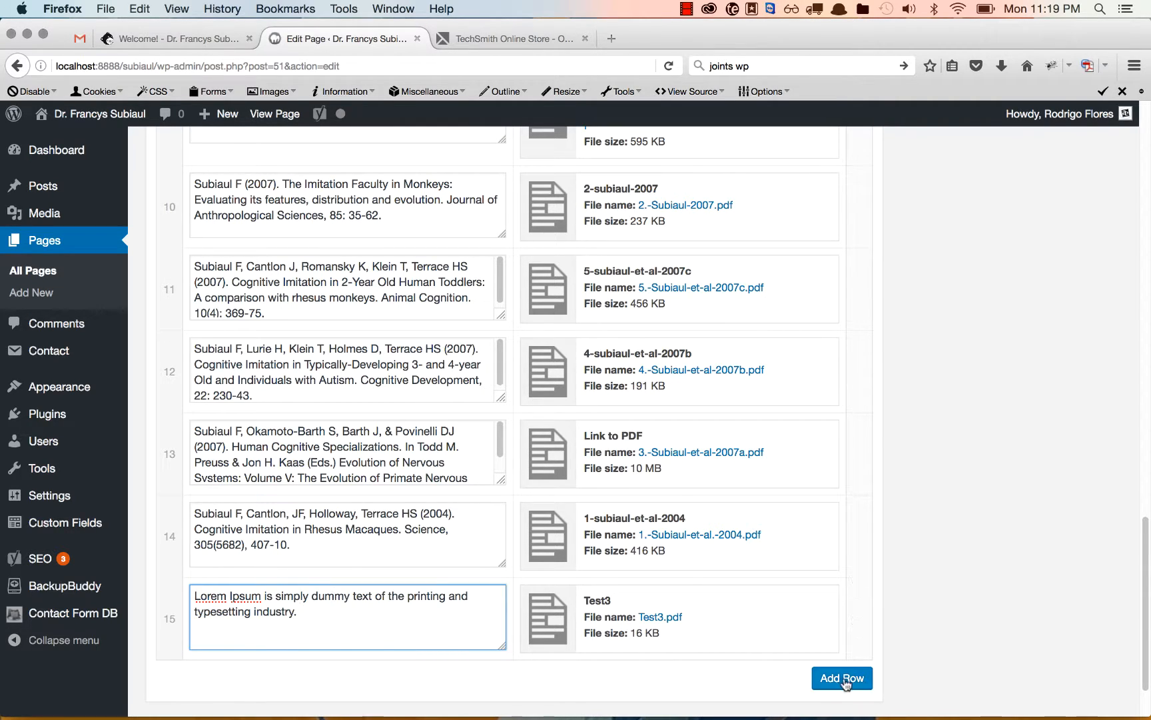
Update the Publications page to save the new Lorem Ipsum row with its PDF.
{"action": "scroll", "coordinate": [795, 648], "scroll_direction": "up", "scroll_amount": 10}
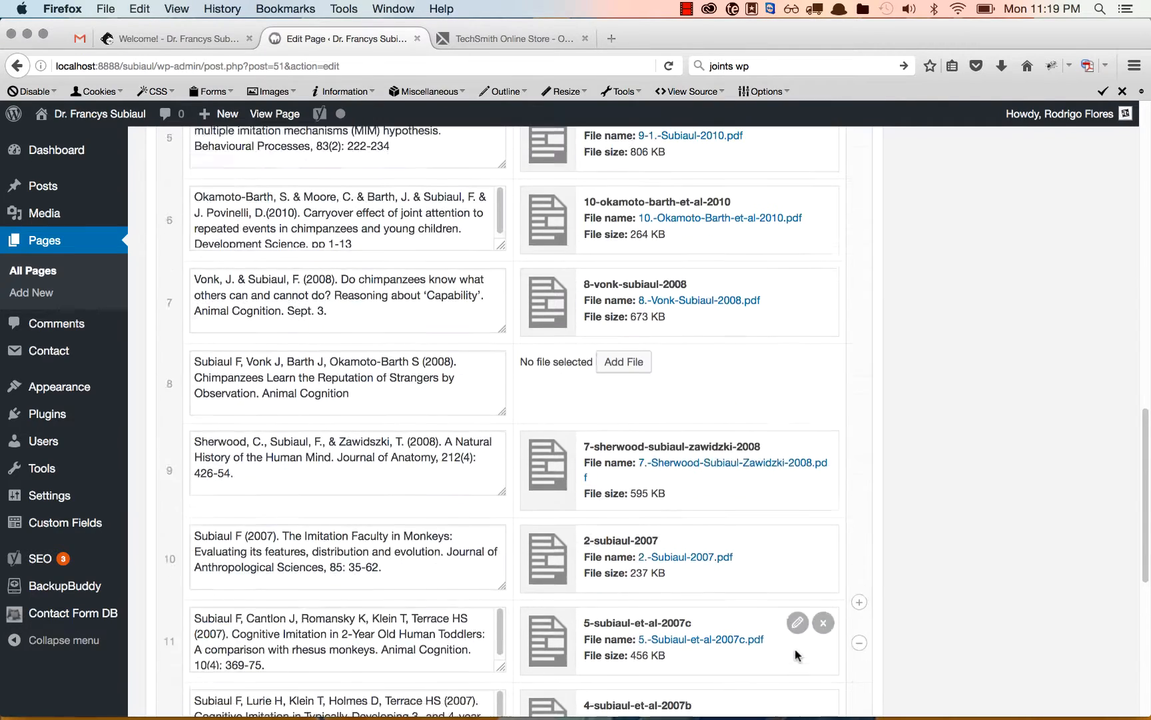
{"action": "scroll", "coordinate": [794, 649], "scroll_direction": "up", "scroll_amount": 15}
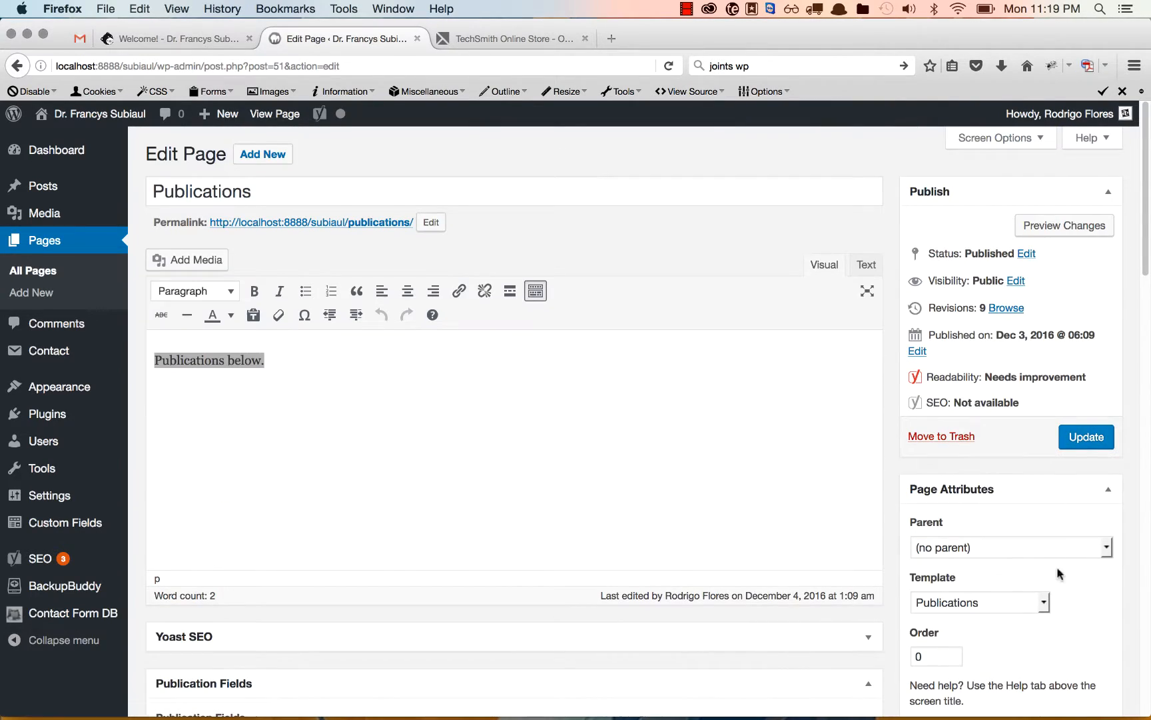
{"action": "left_click", "coordinate": [1094, 446]}
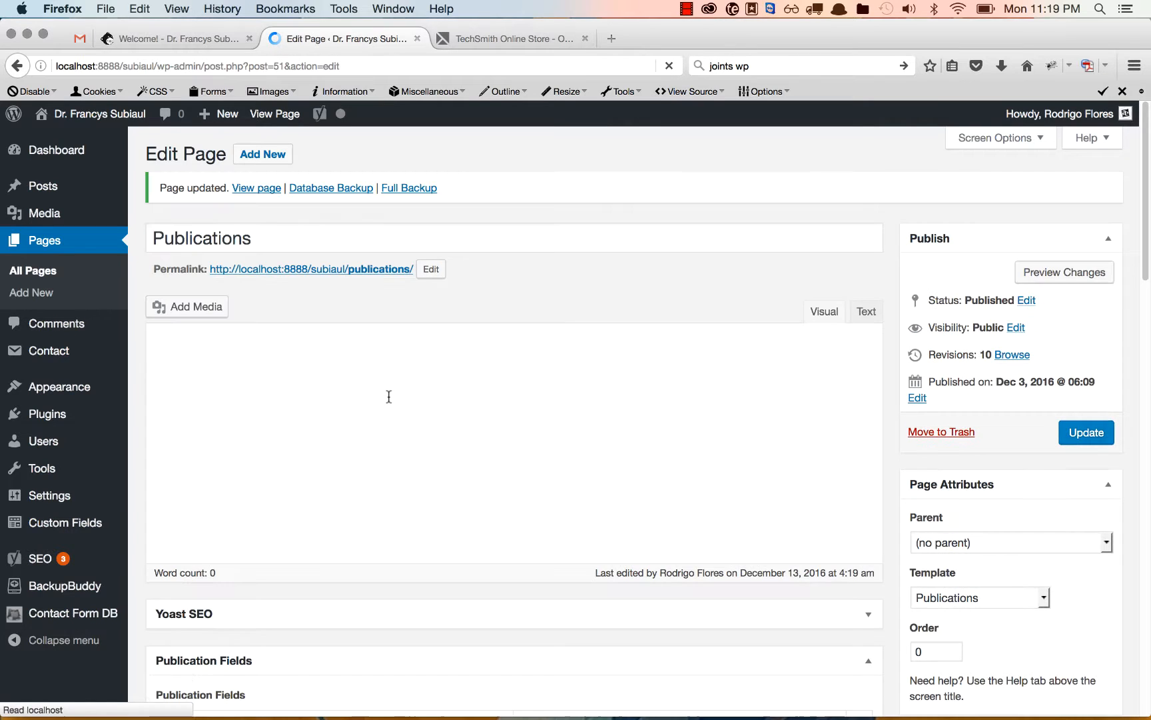
View the live Publications page, open the Lorem Ipsum entry's PDF at the end of the list, and close it again.
{"action": "left_click", "coordinate": [252, 189]}
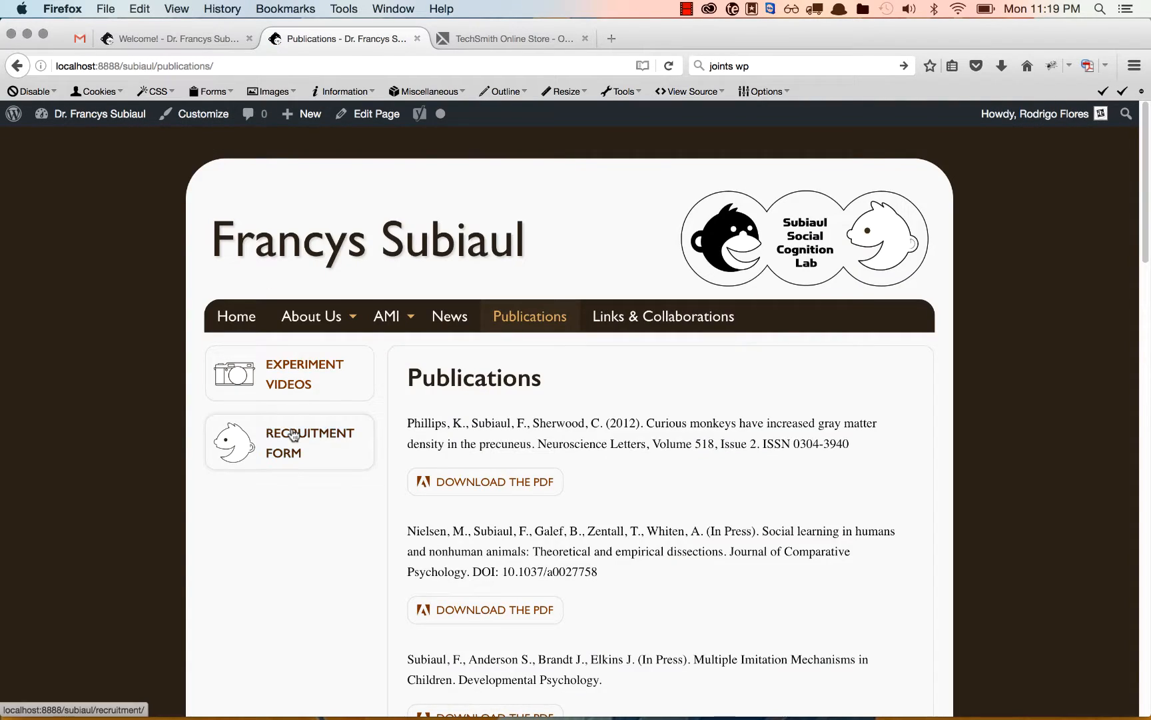
{"action": "scroll", "coordinate": [291, 433], "scroll_direction": "down", "scroll_amount": 8}
{"action": "scroll", "coordinate": [291, 433], "scroll_direction": "down", "scroll_amount": 12}
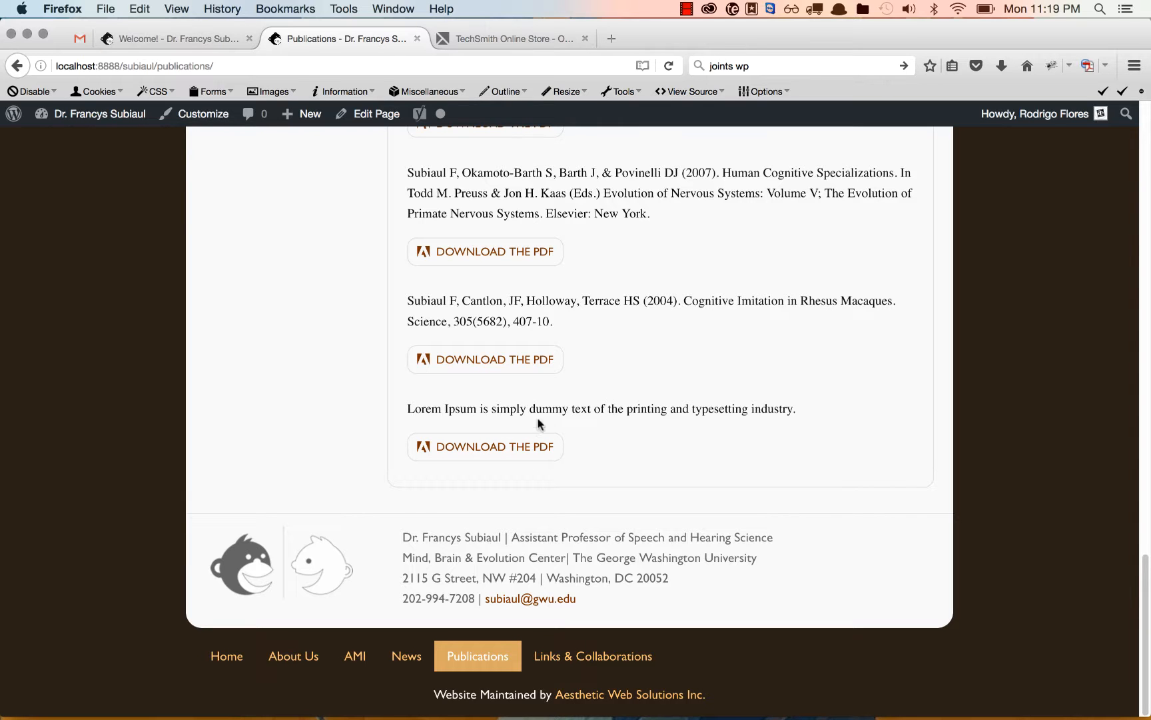
{"action": "left_click", "coordinate": [513, 445]}
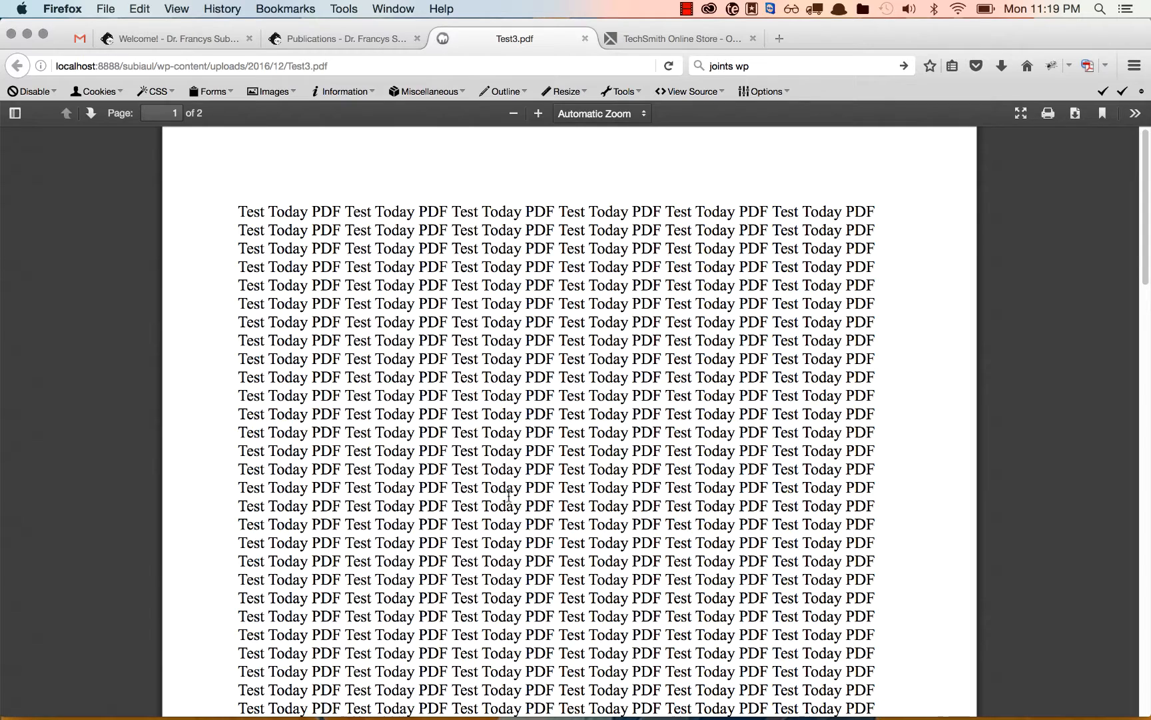
{"action": "key", "text": "super+w"}
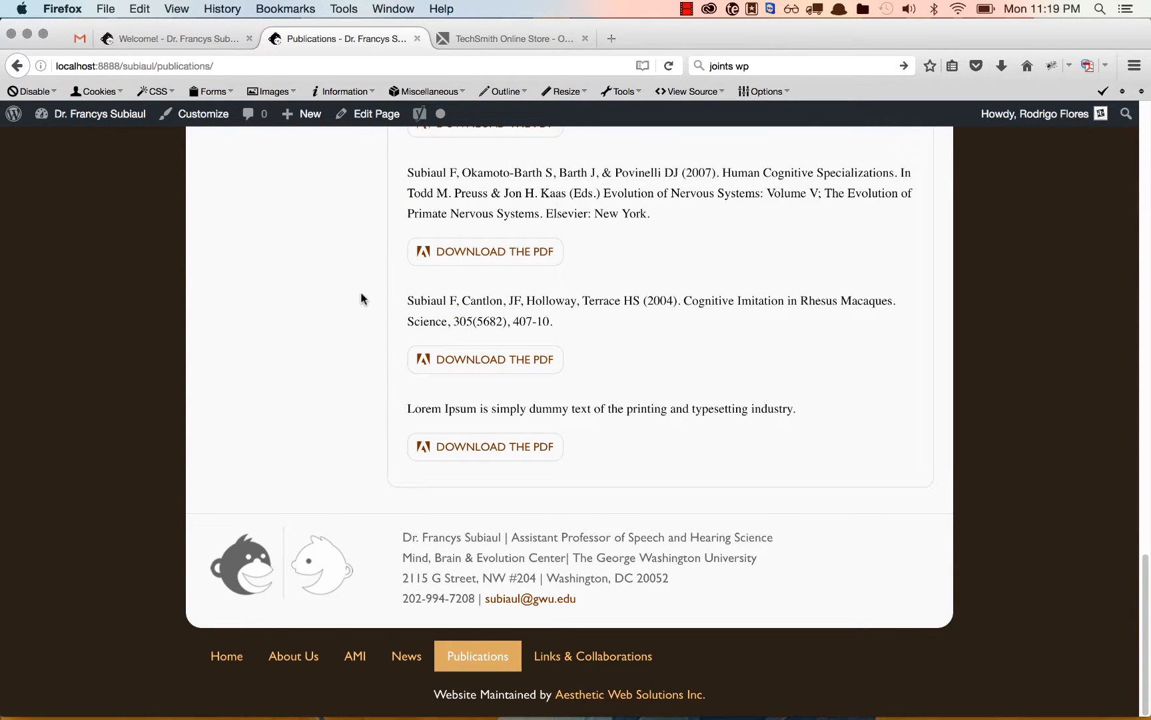
Reopen the Publications page for editing and move the Lorem Ipsum row up one place, above the 1-subiaul-et-al-2004 row.
{"action": "scroll", "coordinate": [361, 298], "scroll_direction": "up", "scroll_amount": 3}
{"action": "scroll", "coordinate": [360, 298], "scroll_direction": "up", "scroll_amount": 15}
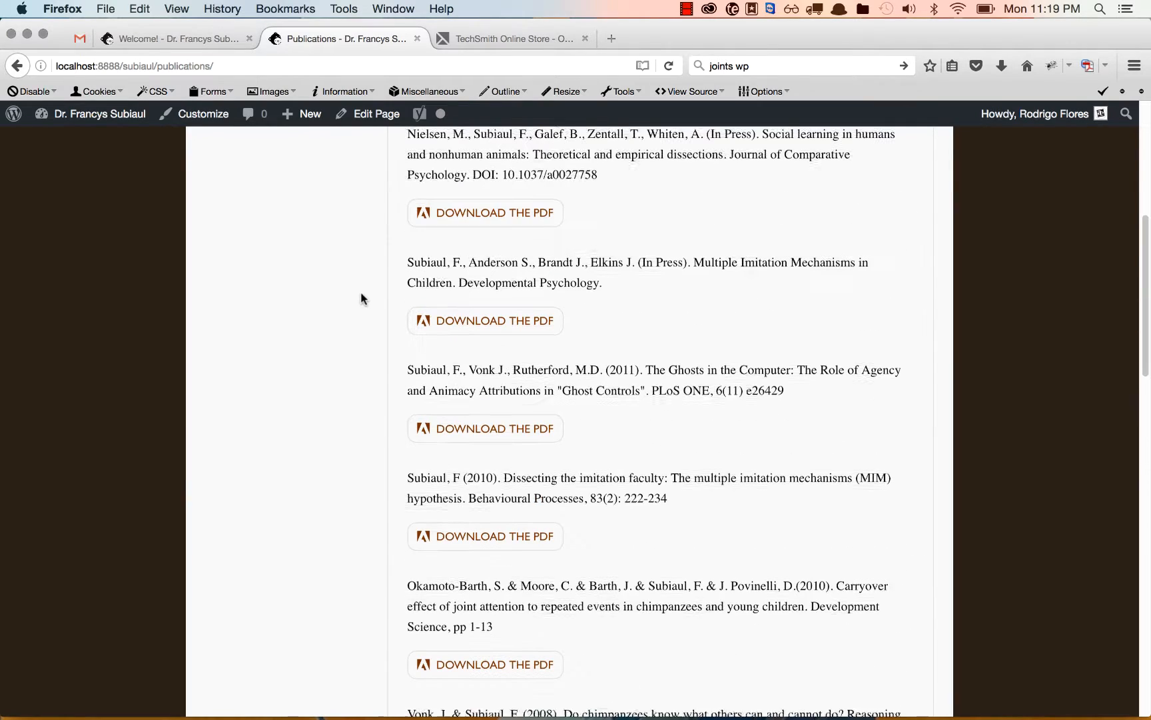
{"action": "left_click", "coordinate": [374, 119]}
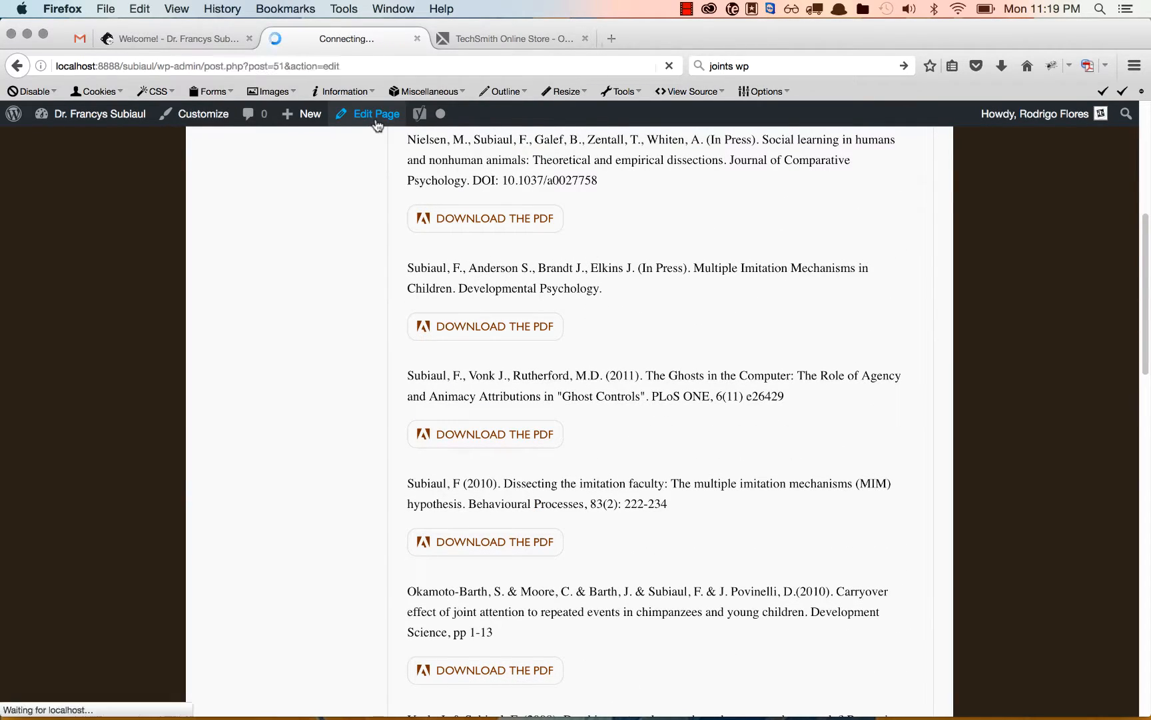
{"action": "scroll", "coordinate": [484, 318], "scroll_direction": "down", "scroll_amount": 20}
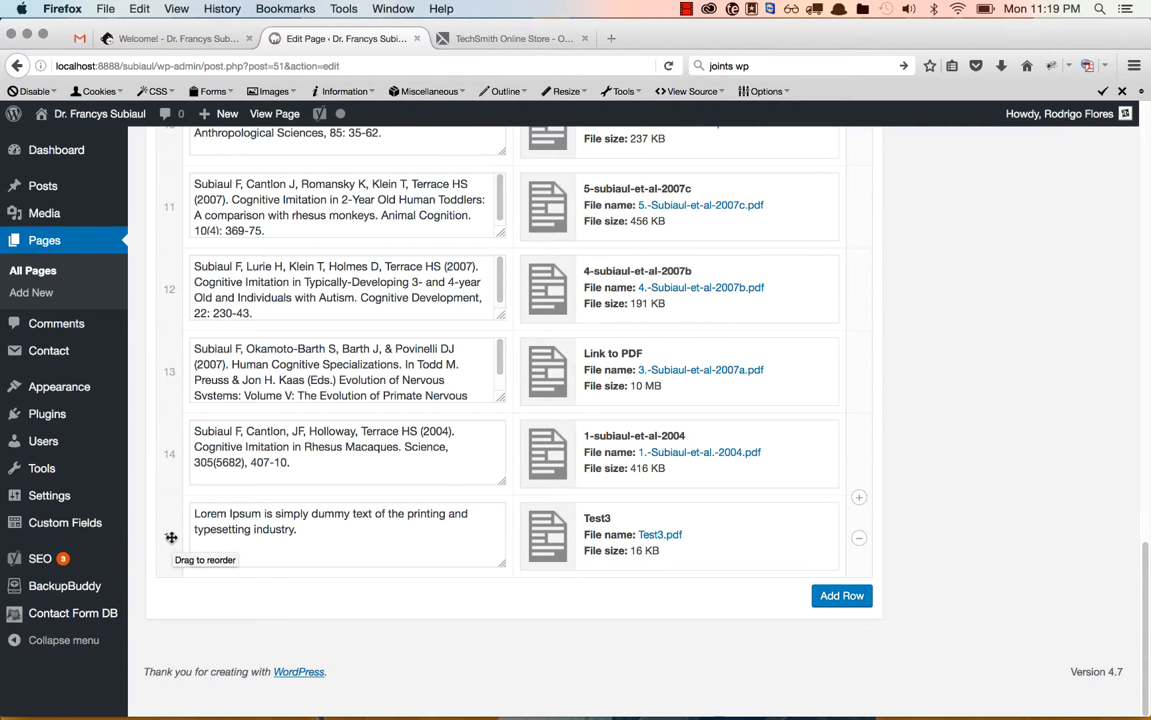
{"action": "mouse_move", "coordinate": [172, 537]}
{"action": "left_mouse_down"}
{"action": "mouse_move", "coordinate": [172, 431]}
{"action": "mouse_move", "coordinate": [172, 549]}
{"action": "left_mouse_up"}
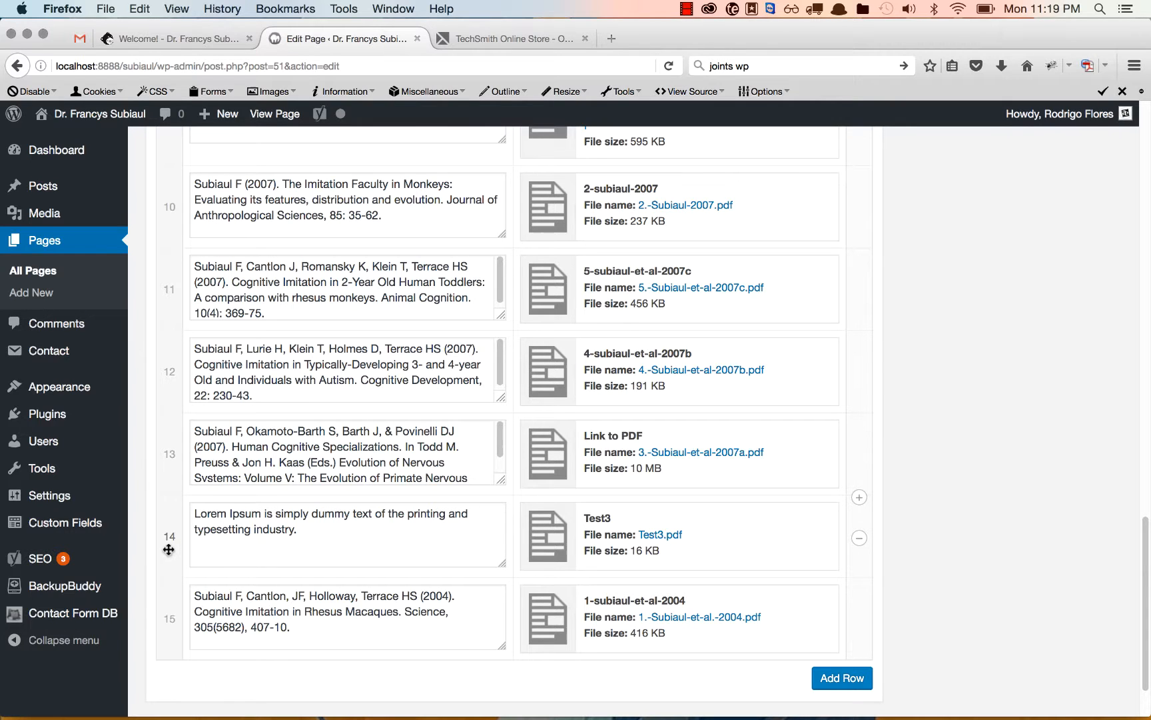
{"action": "mouse_move", "coordinate": [168, 549]}
{"action": "left_mouse_down"}
{"action": "mouse_move", "coordinate": [174, 447]}
{"action": "mouse_move", "coordinate": [167, 542]}
{"action": "left_mouse_up"}
Update the page with the reordered rows and check the end of the live publications list.
{"action": "scroll", "coordinate": [1006, 596], "scroll_direction": "up", "scroll_amount": 20}
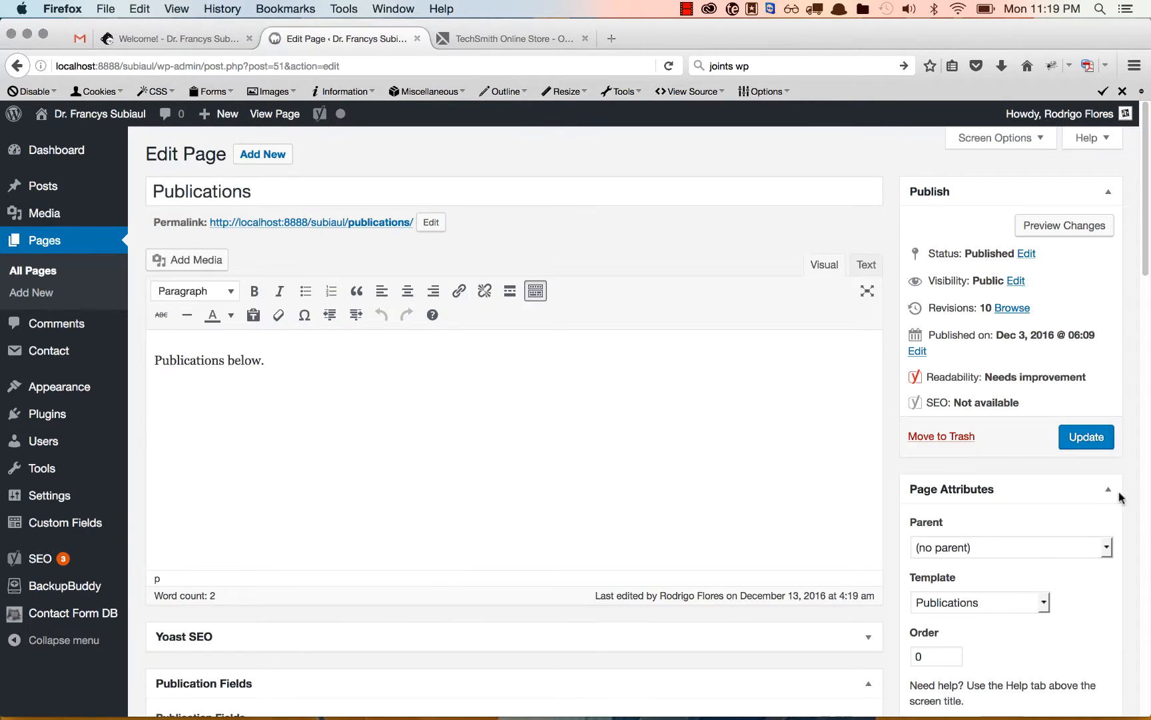
{"action": "left_click", "coordinate": [1088, 445]}
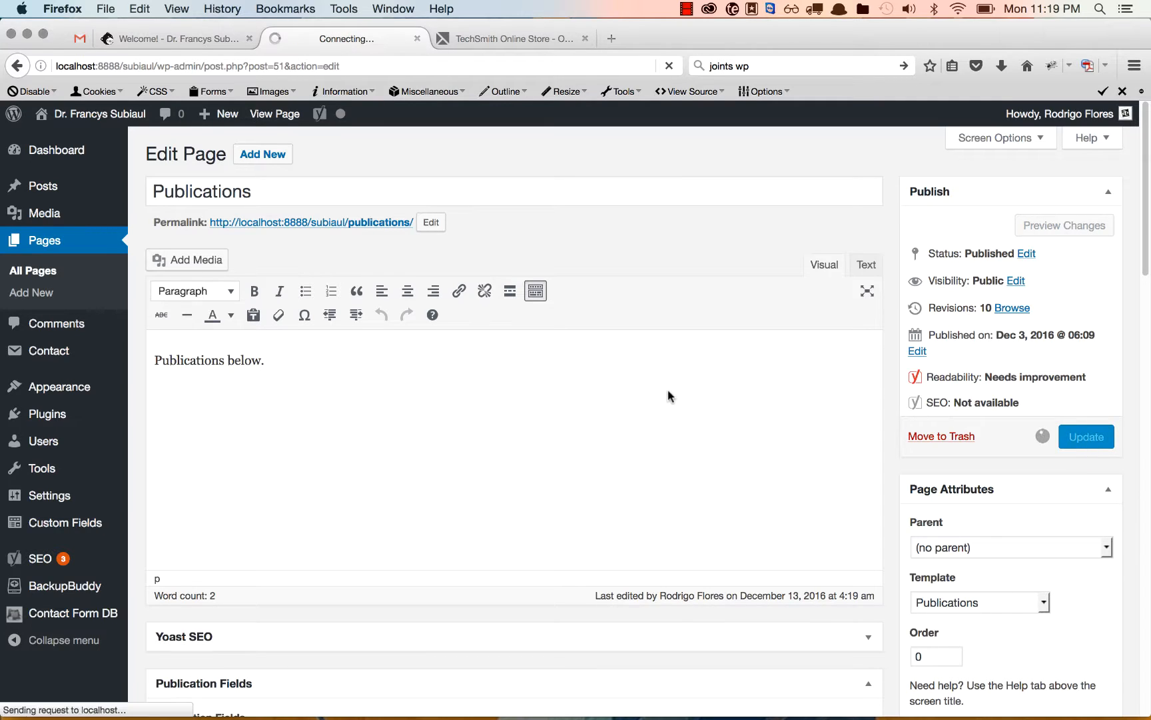
{"action": "left_click", "coordinate": [271, 118]}
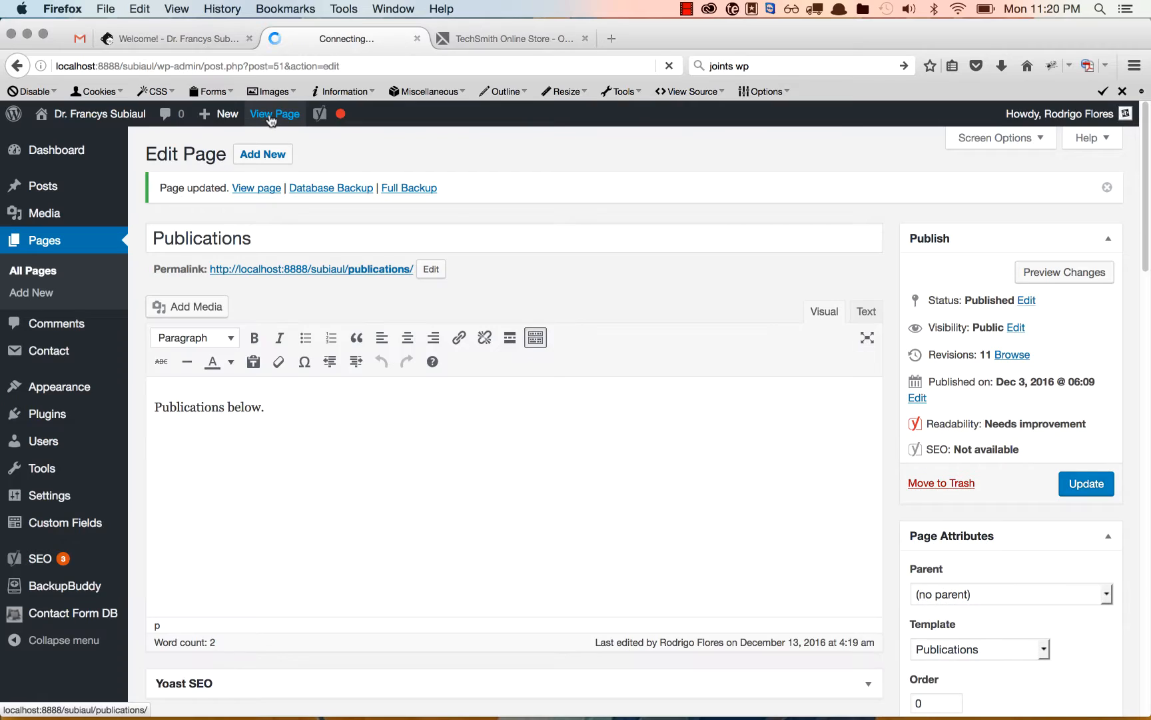
{"action": "scroll", "coordinate": [384, 285], "scroll_direction": "down", "scroll_amount": 20}
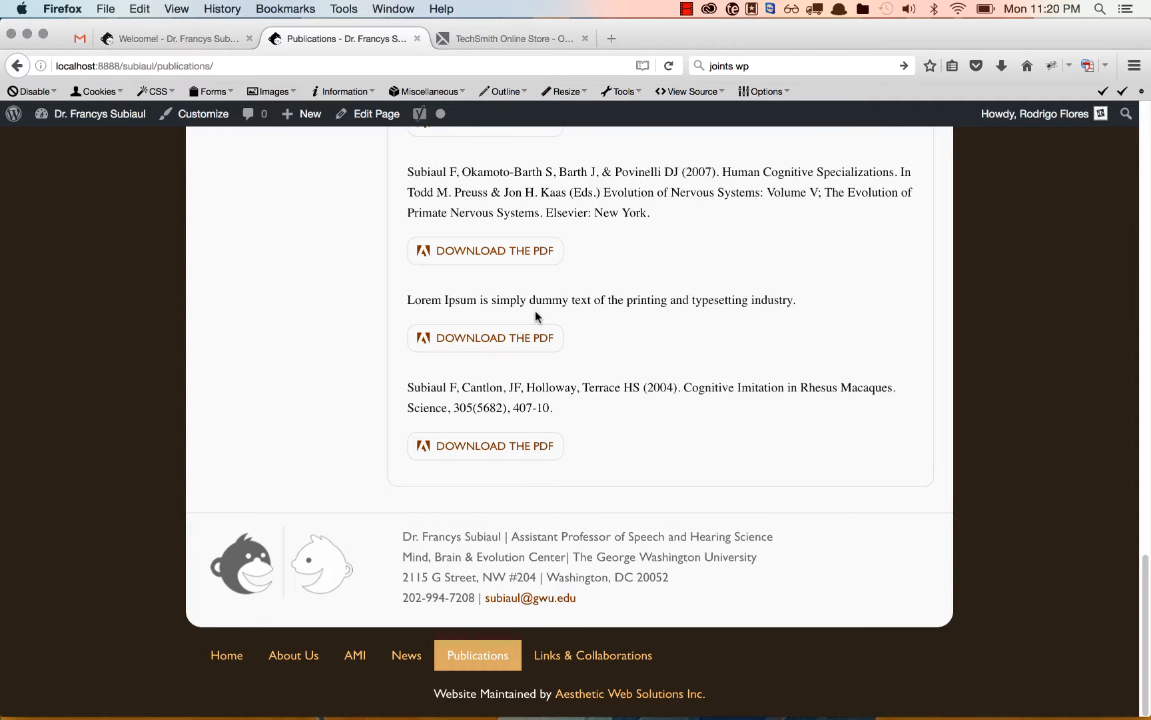
Reopen the page for editing, remove Test3.pdf from the Lorem Ipsum row, and delete that row.
{"action": "left_click", "coordinate": [363, 114]}
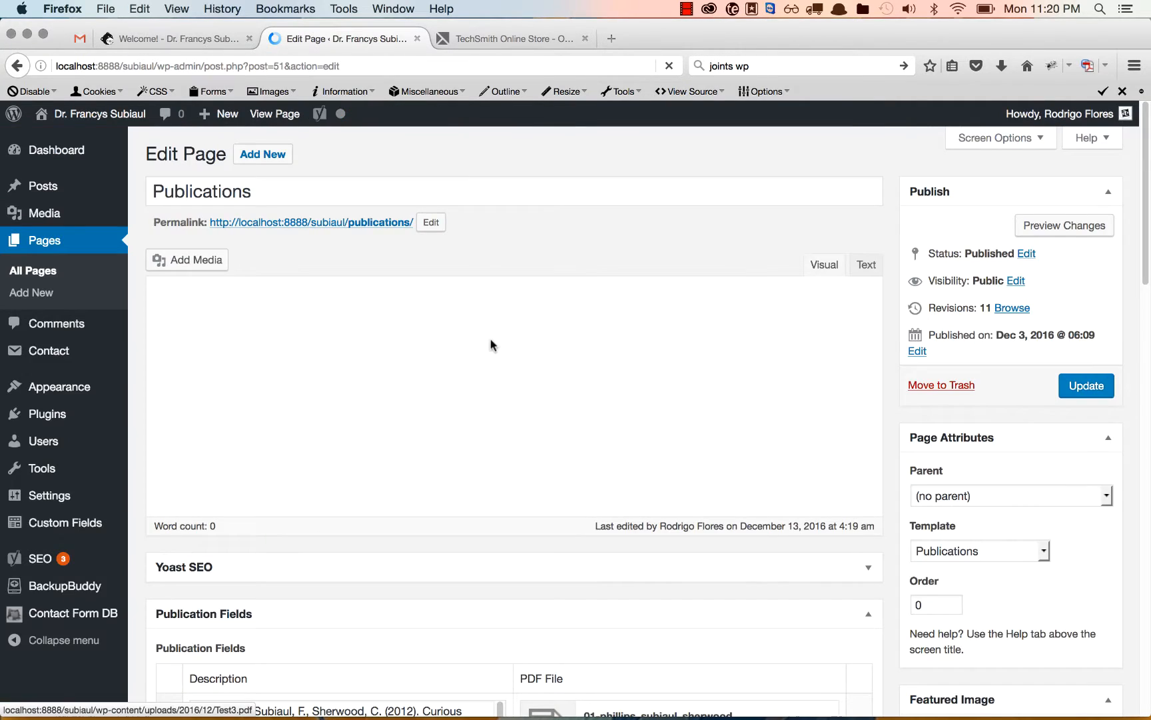
{"action": "scroll", "coordinate": [491, 345], "scroll_direction": "down", "scroll_amount": 15}
{"action": "mouse_move", "coordinate": [821, 437]}
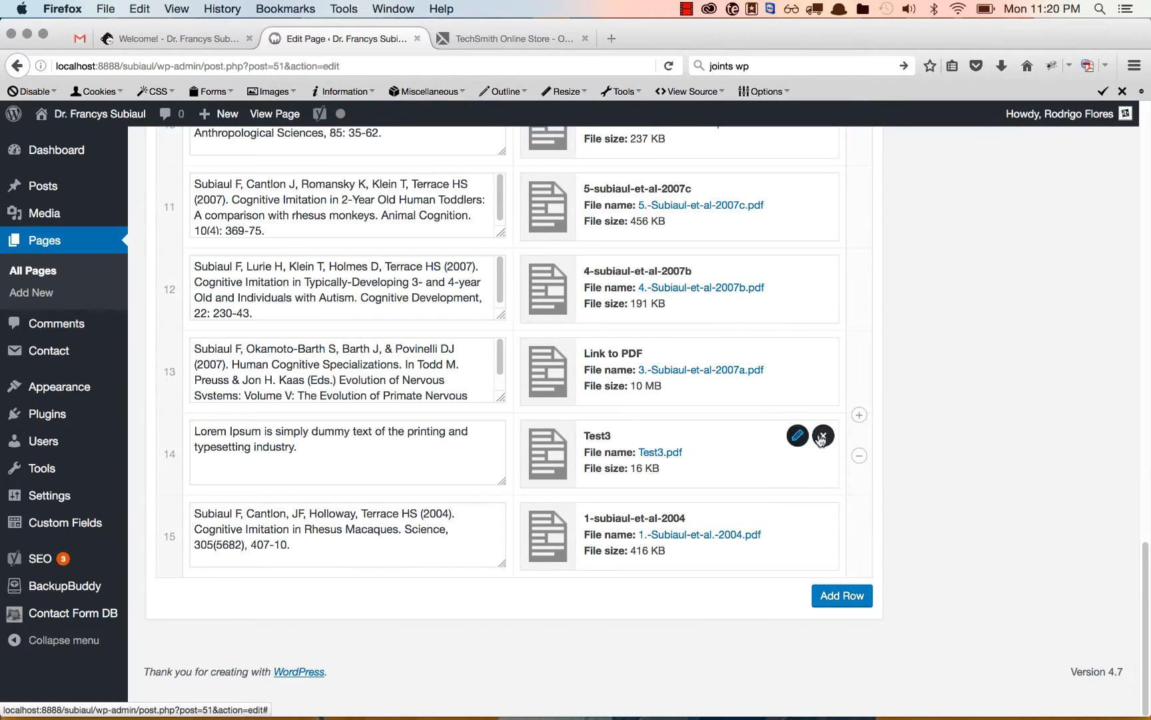
{"action": "left_click", "coordinate": [823, 436]}
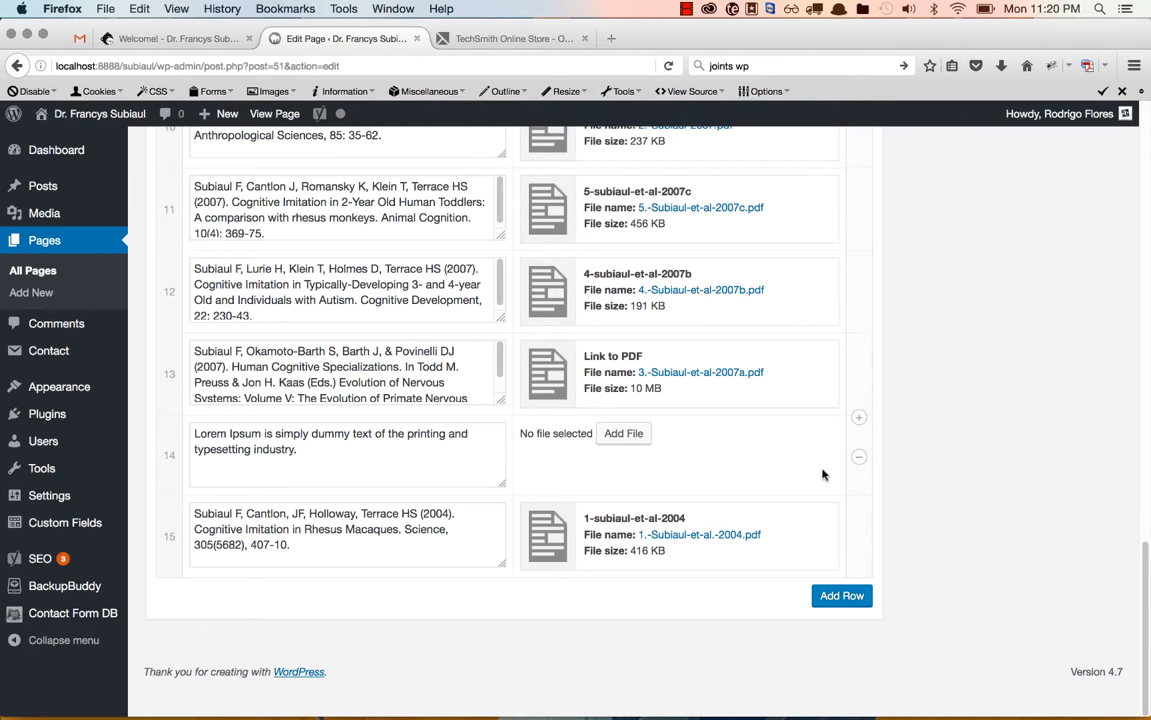
{"action": "left_click", "coordinate": [860, 458]}
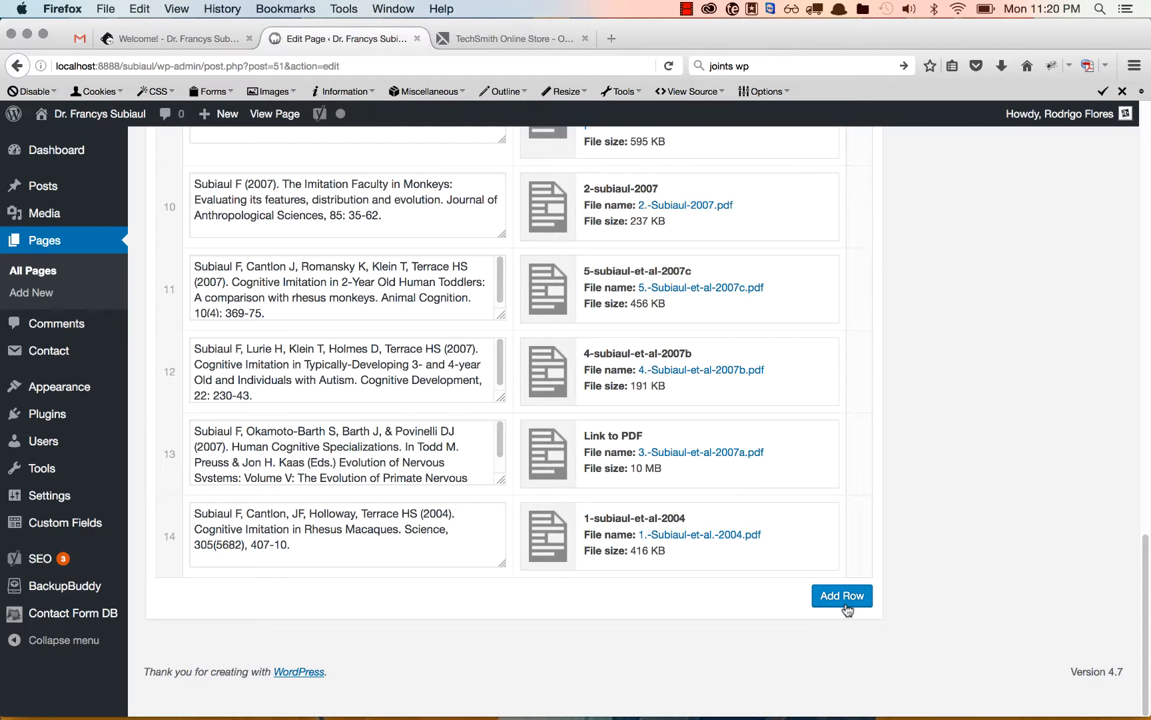
Update the page with the row deleted and review the live publications list, including the entry without a PDF.
{"action": "scroll", "coordinate": [947, 478], "scroll_direction": "up", "scroll_amount": 15}
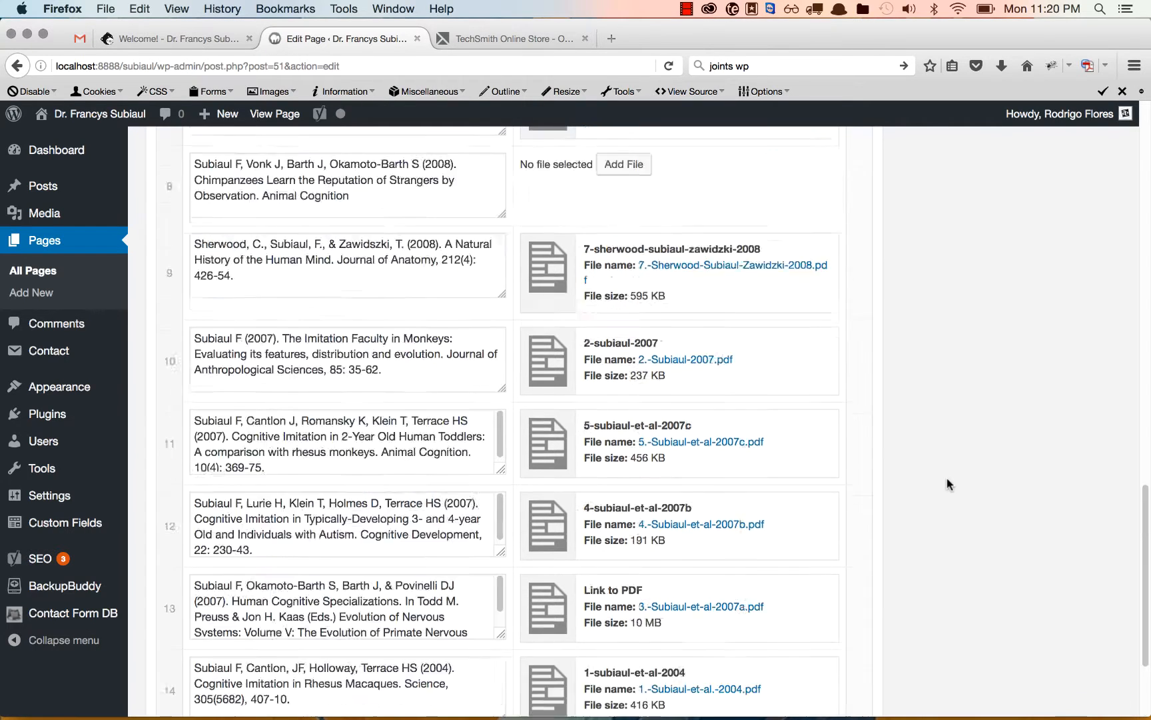
{"action": "left_click", "coordinate": [1103, 441]}
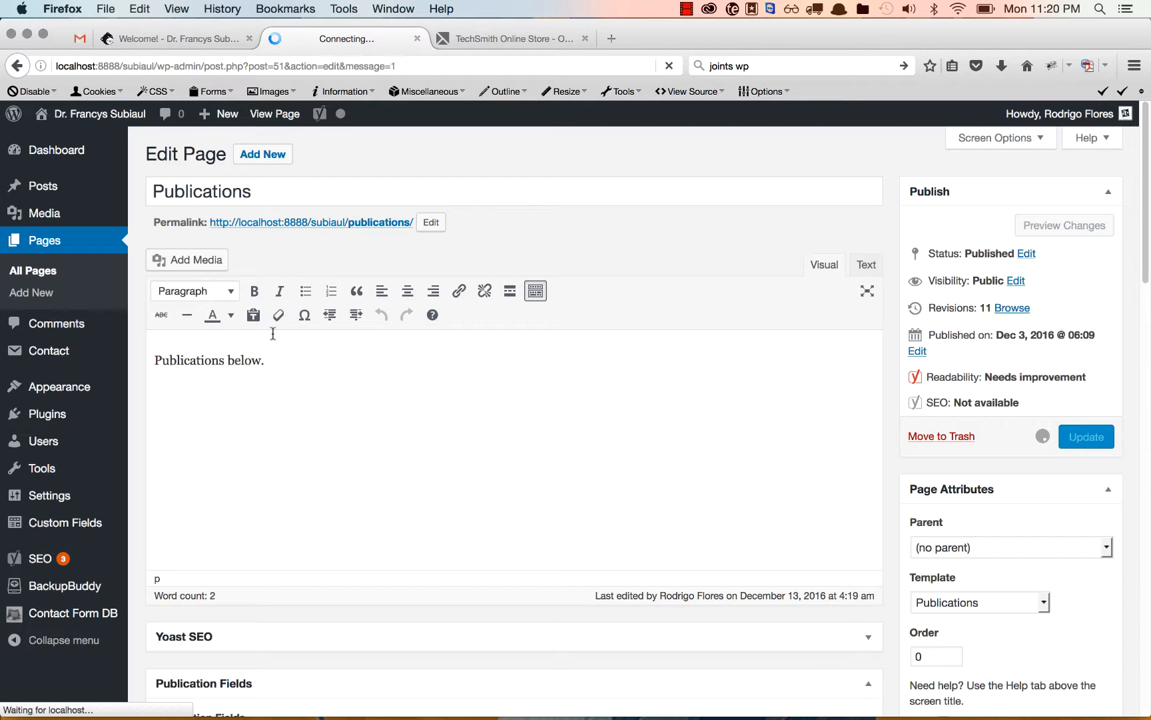
{"action": "left_click", "coordinate": [245, 188]}
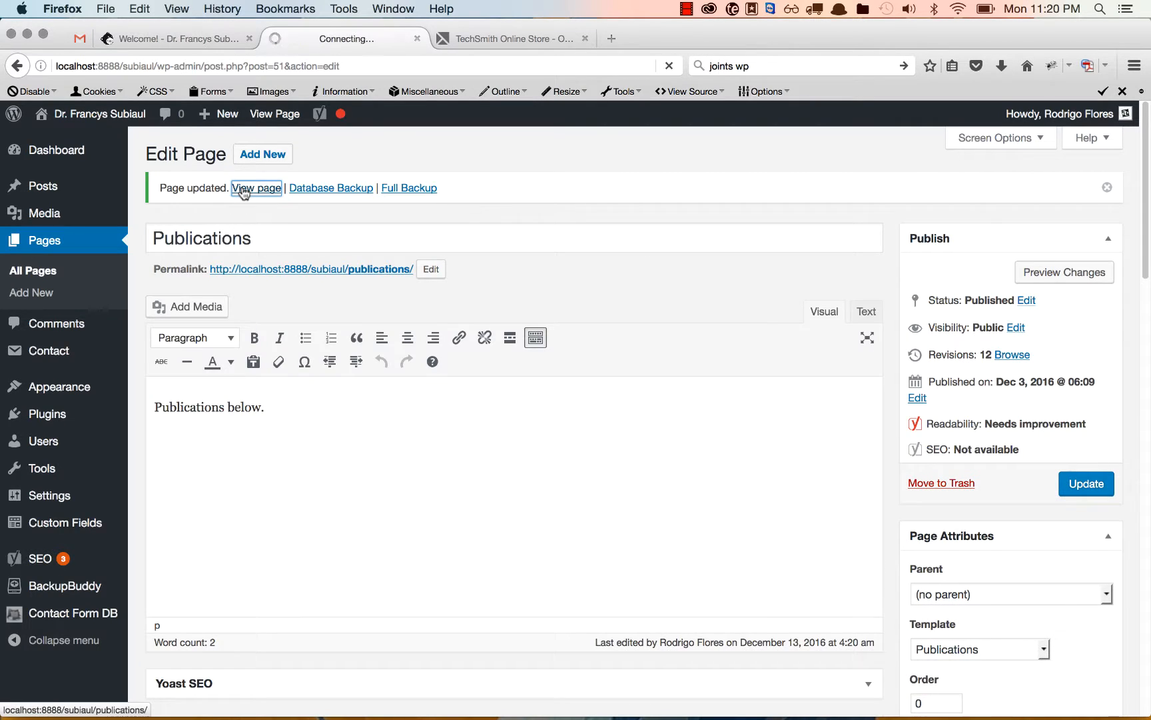
{"action": "scroll", "coordinate": [399, 294], "scroll_direction": "down", "scroll_amount": 15}
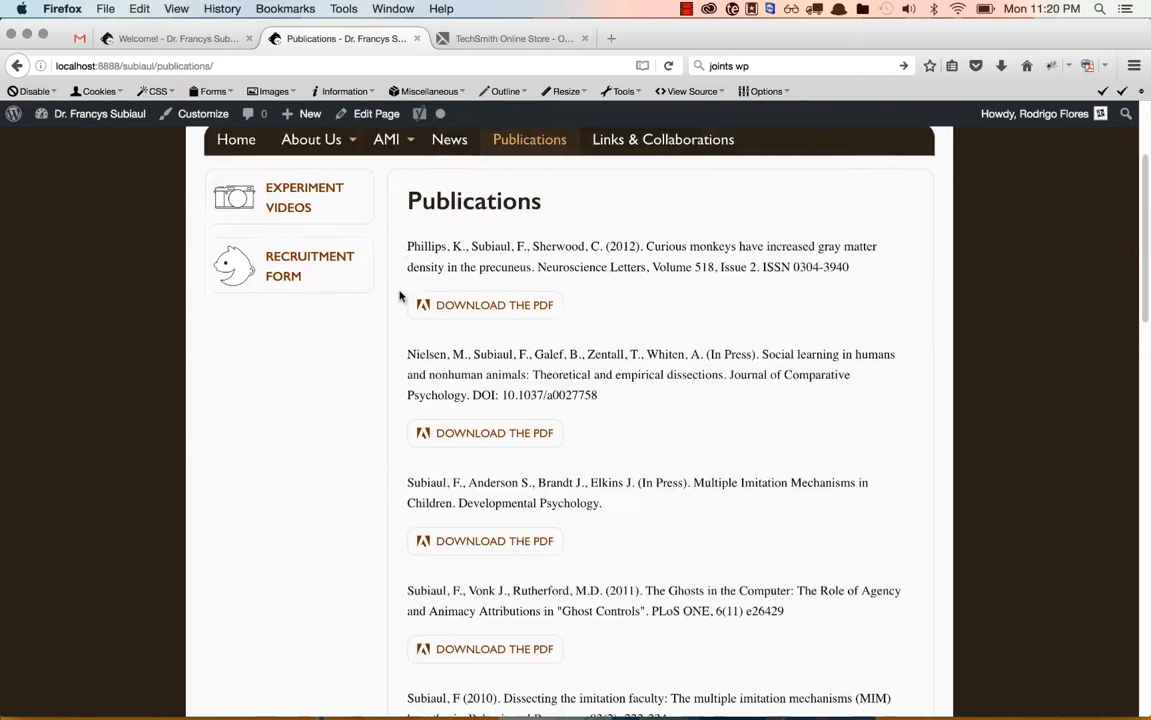
{"action": "scroll", "coordinate": [399, 293], "scroll_direction": "down", "scroll_amount": 3}
{"action": "scroll", "coordinate": [399, 293], "scroll_direction": "up", "scroll_amount": 10}
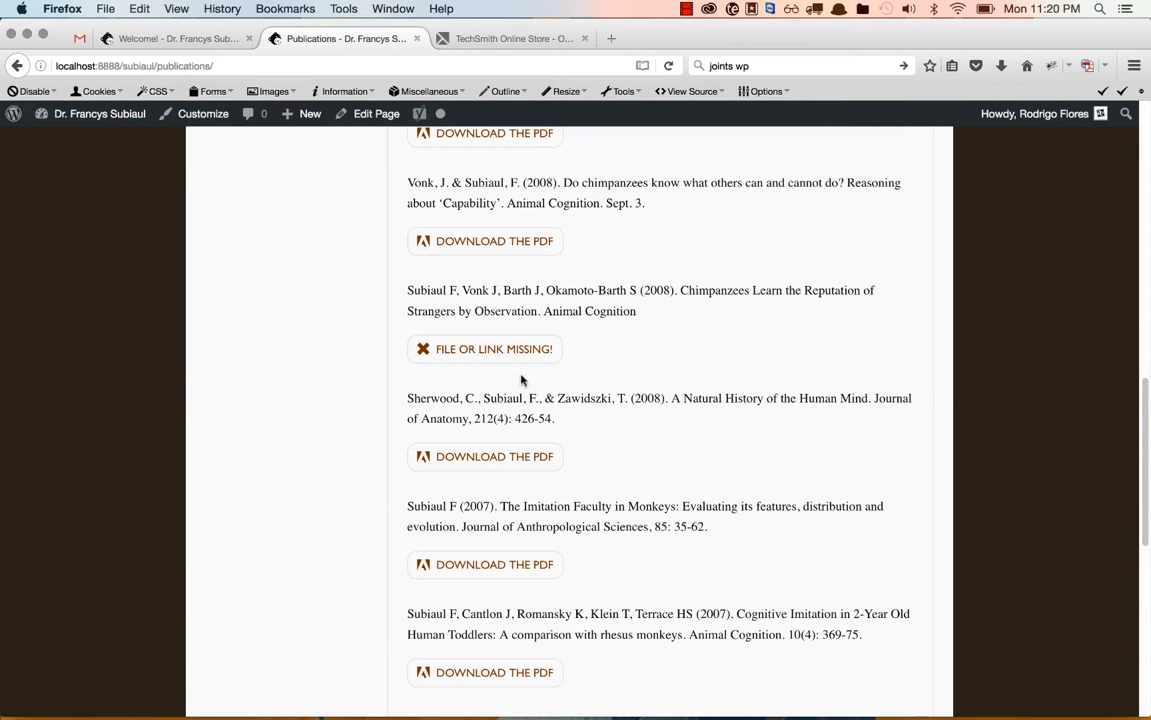
Reopen the page for editing and examine row 8's description and file upload options, closing the file picker without choosing a file.
{"action": "left_click", "coordinate": [377, 117]}
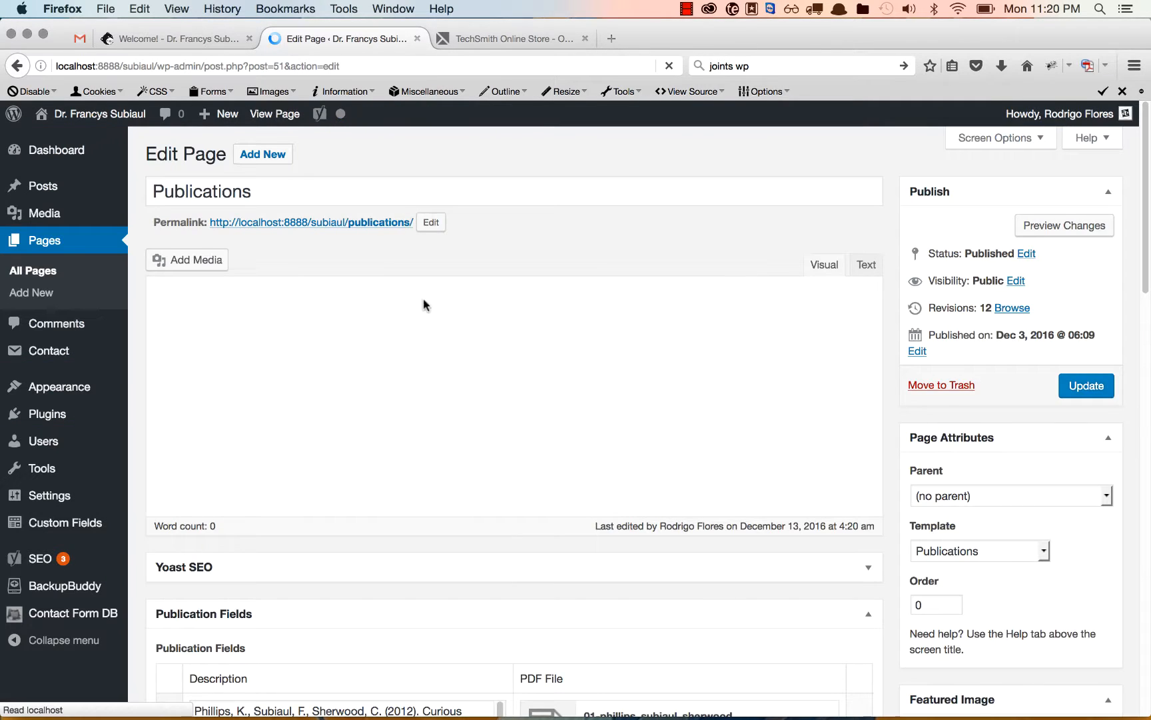
{"action": "scroll", "coordinate": [453, 396], "scroll_direction": "down", "scroll_amount": 15}
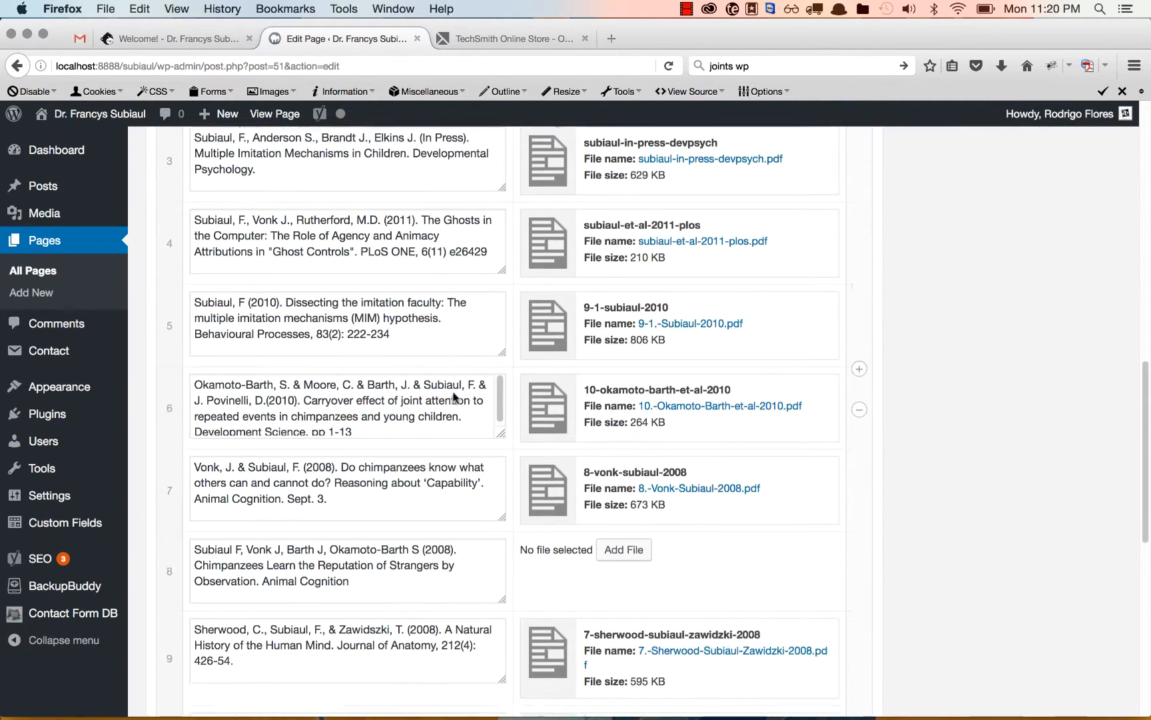
{"action": "scroll", "coordinate": [453, 395], "scroll_direction": "down", "scroll_amount": 2}
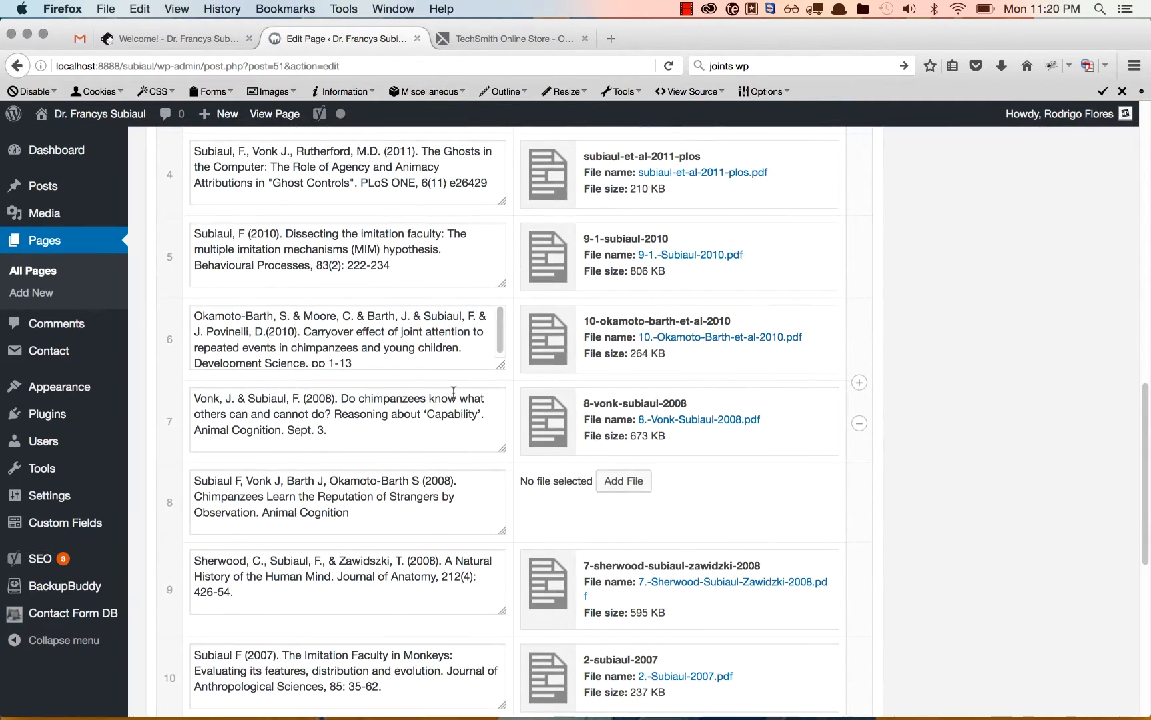
{"action": "left_click", "coordinate": [233, 504]}
{"action": "key", "text": "ctrl+a"}
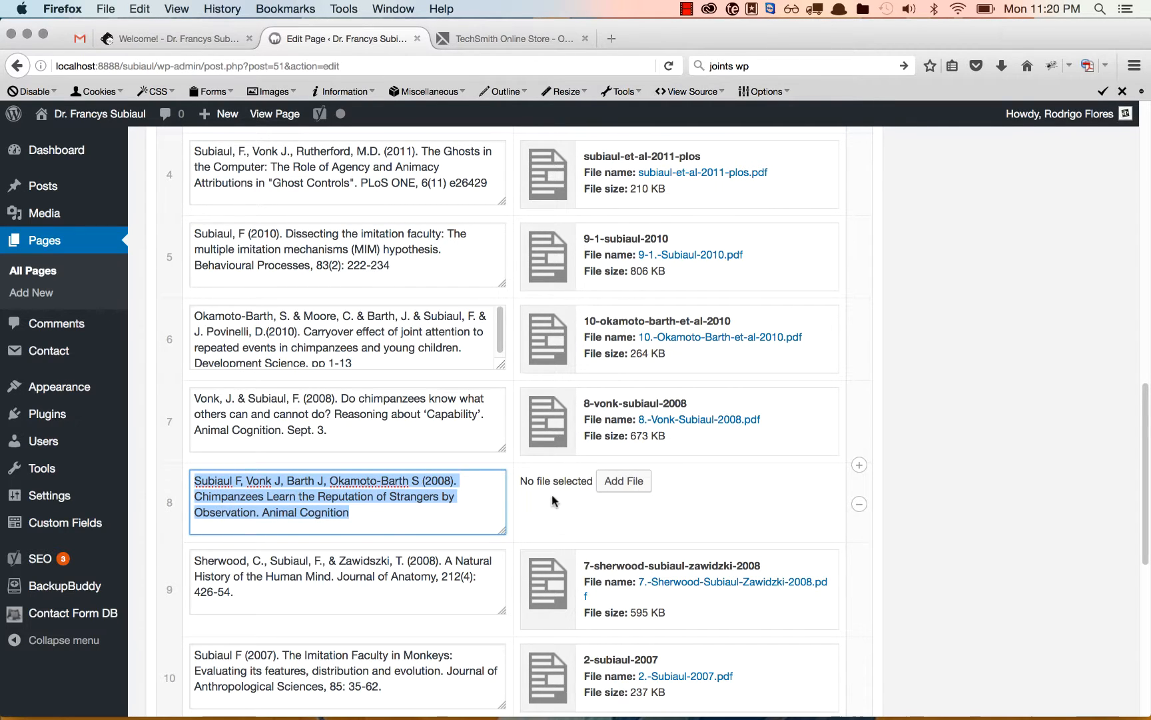
{"action": "left_click", "coordinate": [633, 483]}
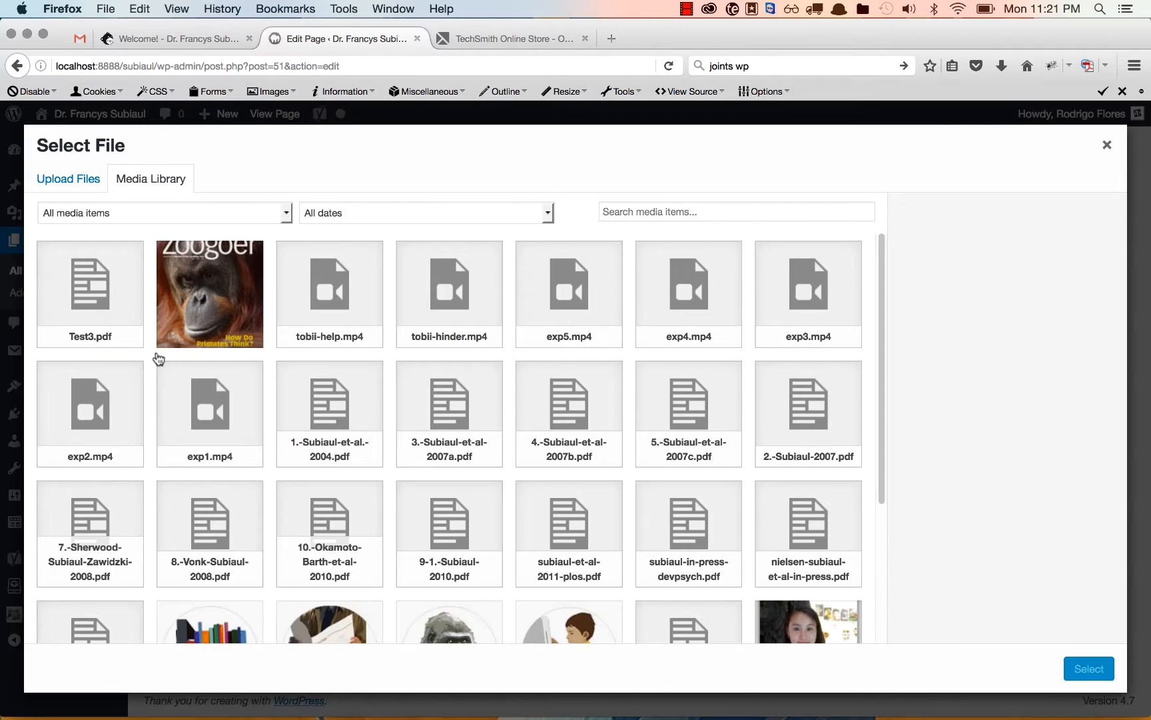
{"action": "left_click", "coordinate": [73, 188]}
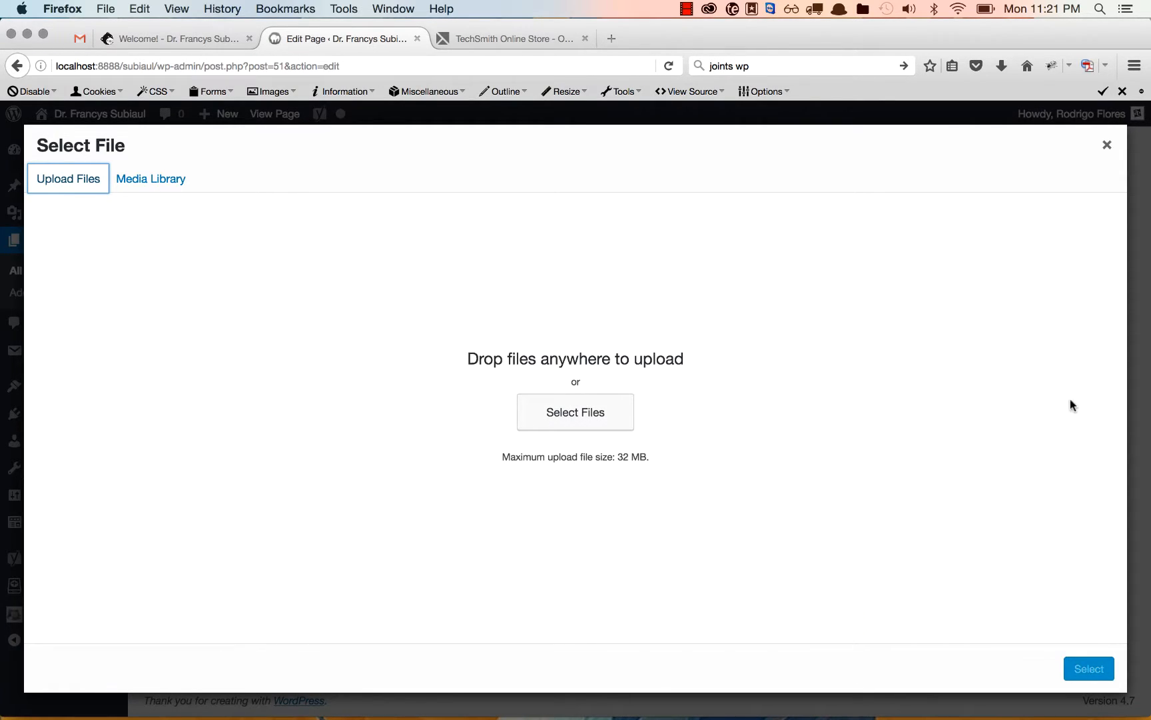
{"action": "left_click", "coordinate": [1107, 145]}
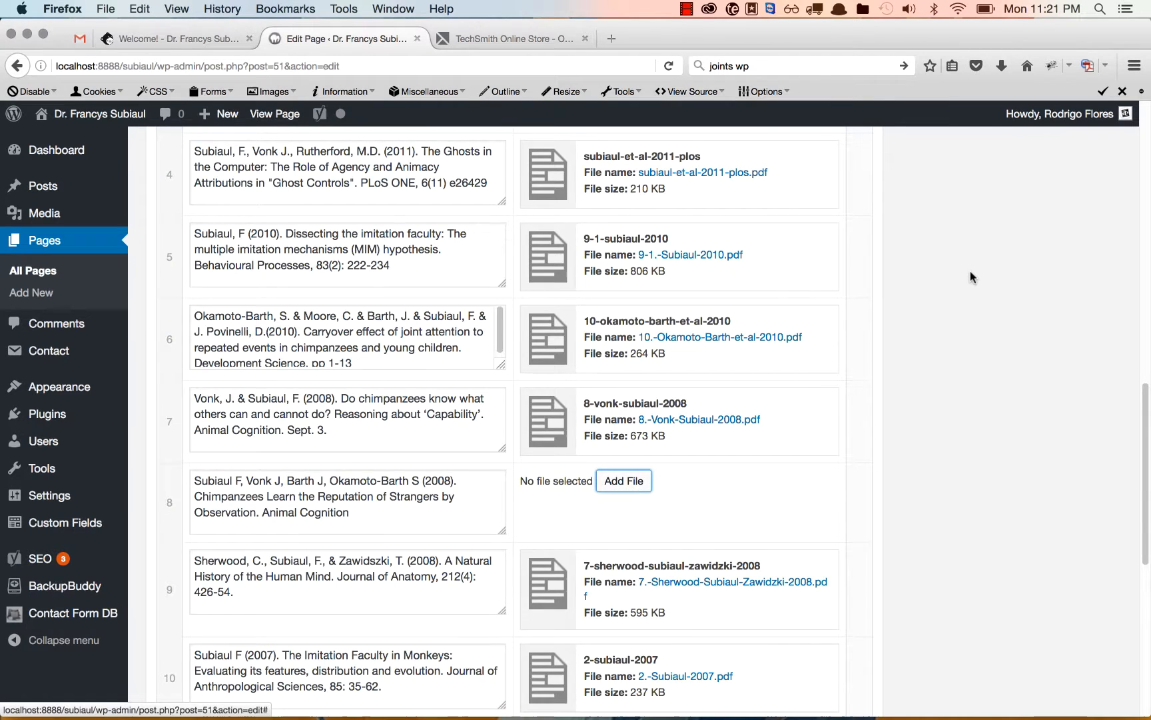
Leave the editor for the live site's home page and look through its News page.
{"action": "scroll", "coordinate": [973, 277], "scroll_direction": "up", "scroll_amount": 15}
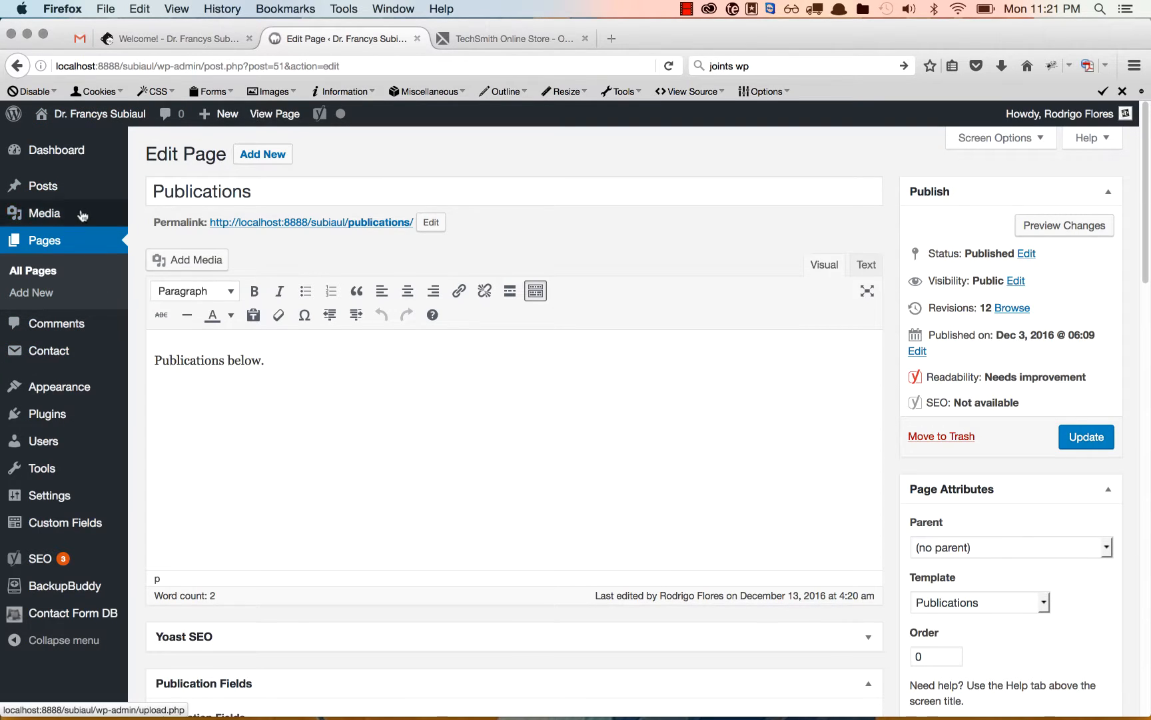
{"action": "left_click", "coordinate": [100, 114]}
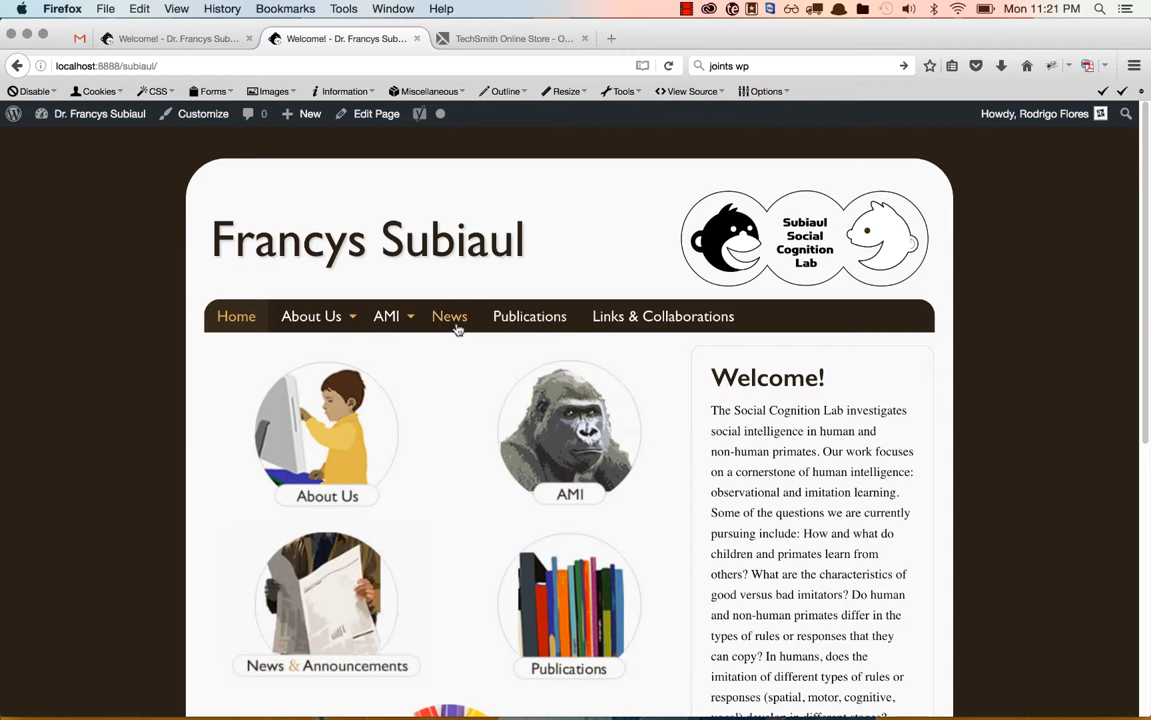
{"action": "left_click", "coordinate": [457, 325]}
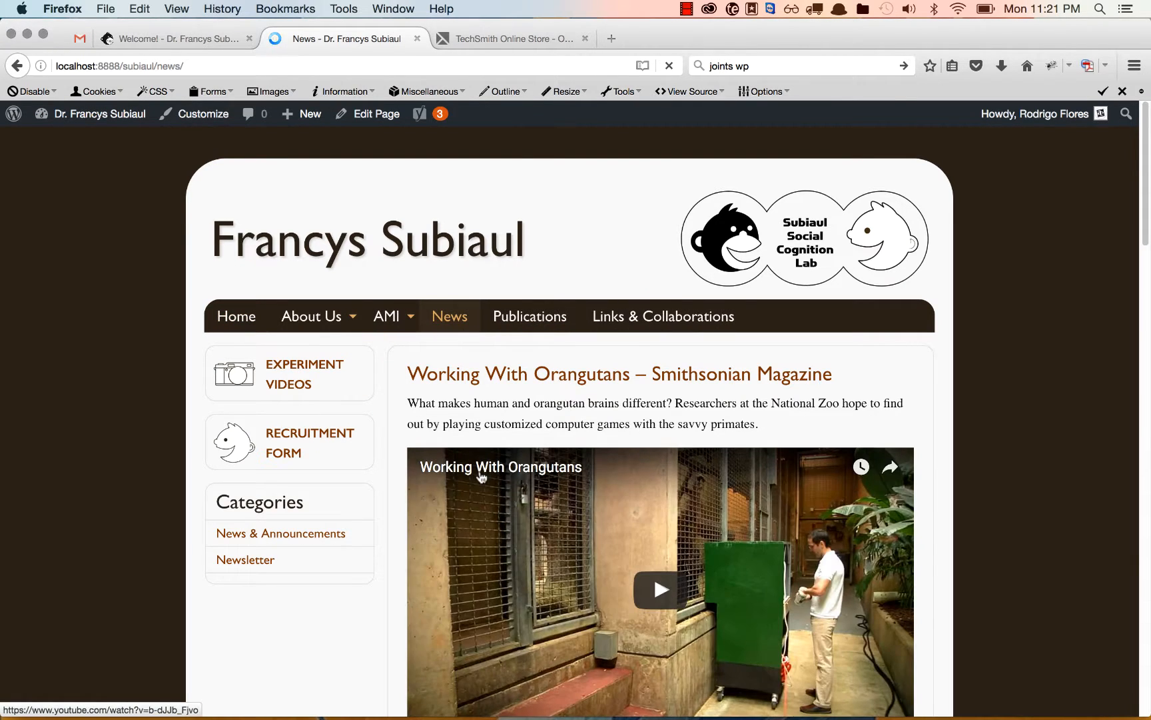
{"action": "scroll", "coordinate": [373, 400], "scroll_direction": "down", "scroll_amount": 2}
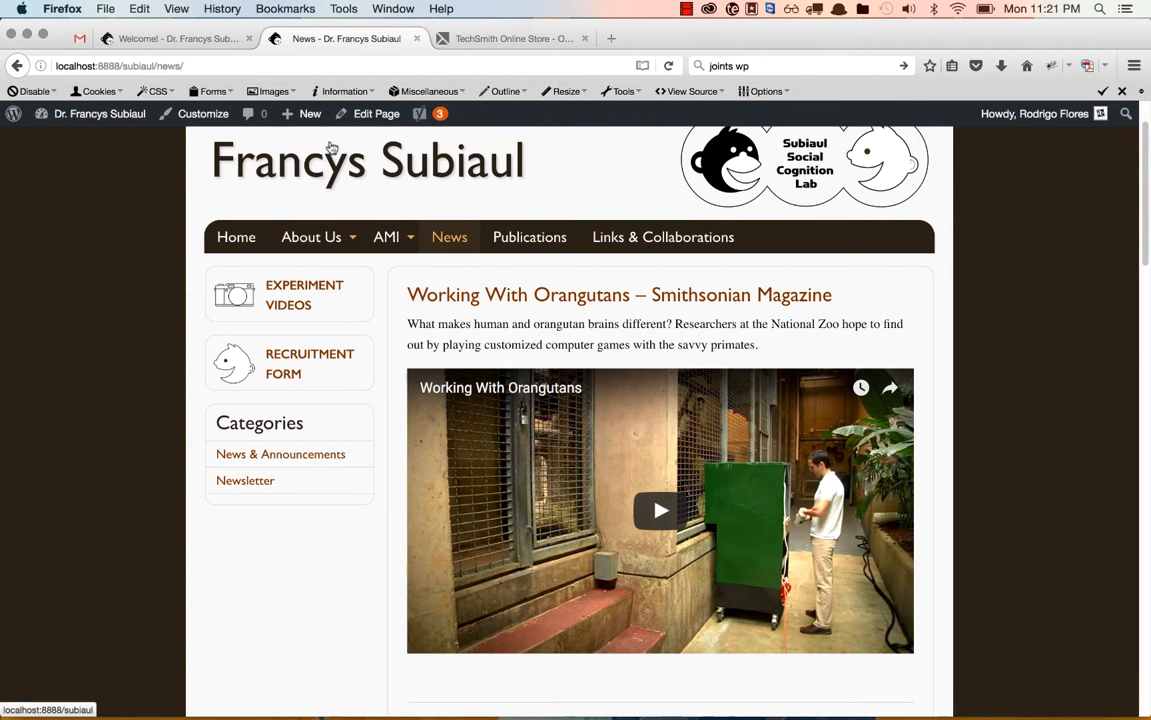
Create a new post and title it Sample Post.
{"action": "mouse_move", "coordinate": [312, 118]}
{"action": "left_click", "coordinate": [304, 143]}
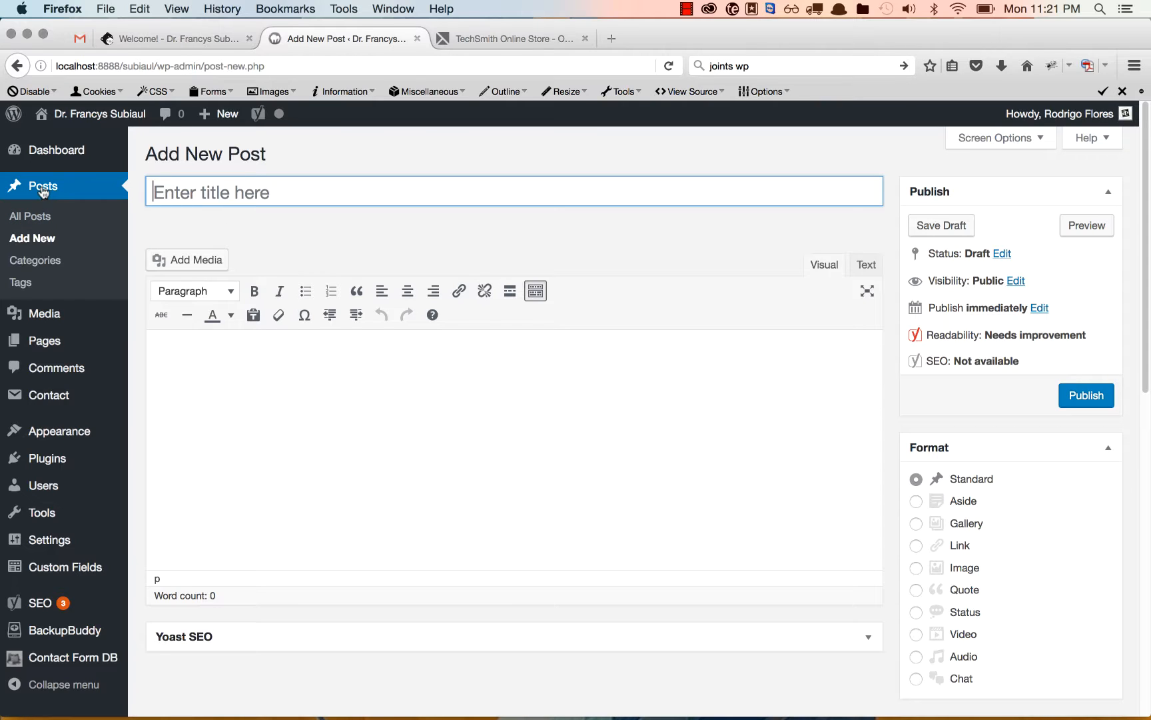
{"action": "left_click", "coordinate": [217, 178]}
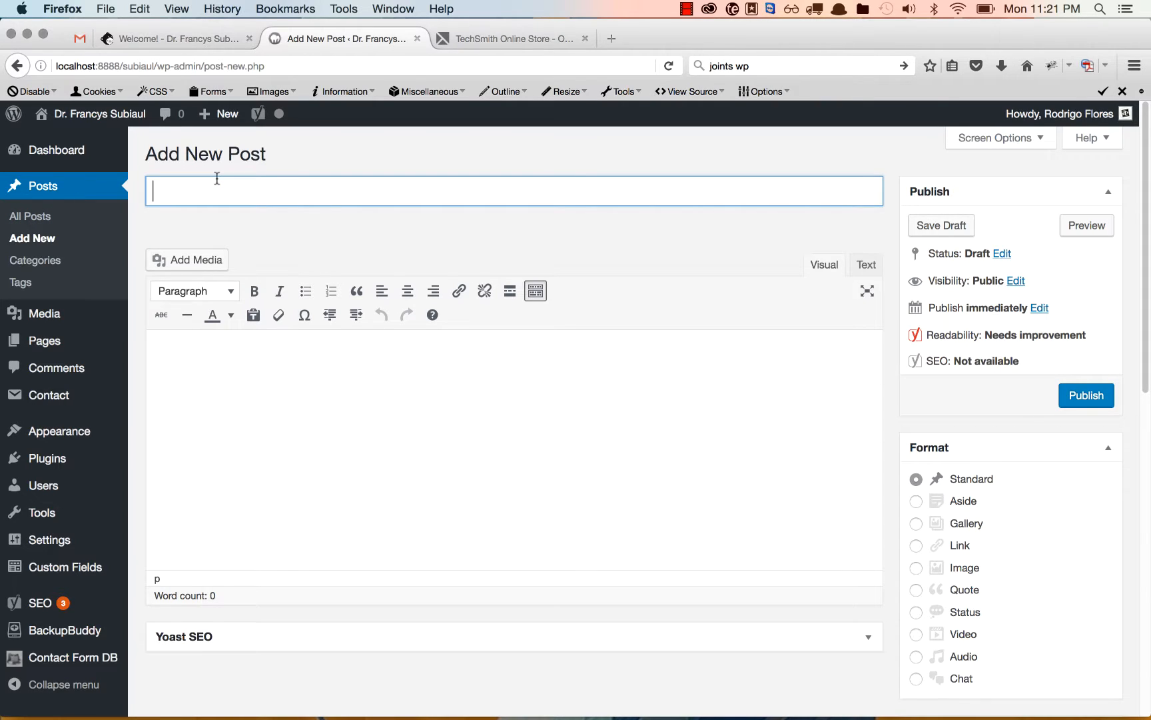
{"action": "type", "text": "Samep"}
{"action": "key", "text": "BackSpace"}
{"action": "key", "text": "BackSpace"}
{"action": "type", "text": "ple Post"}
{"action": "key", "text": "Tab"}
Fill the post body with three identical paragraphs of Lorem Ipsum dummy text.
{"action": "type", "text": "l"}
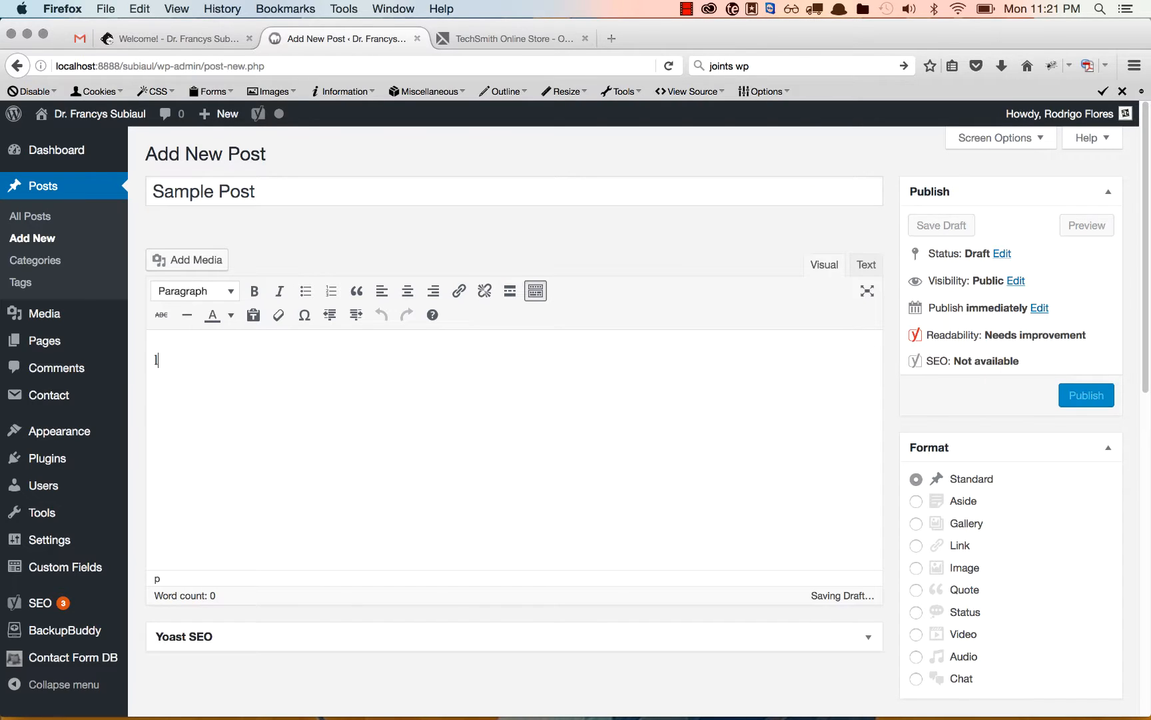
{"action": "type", "text": "ore"}
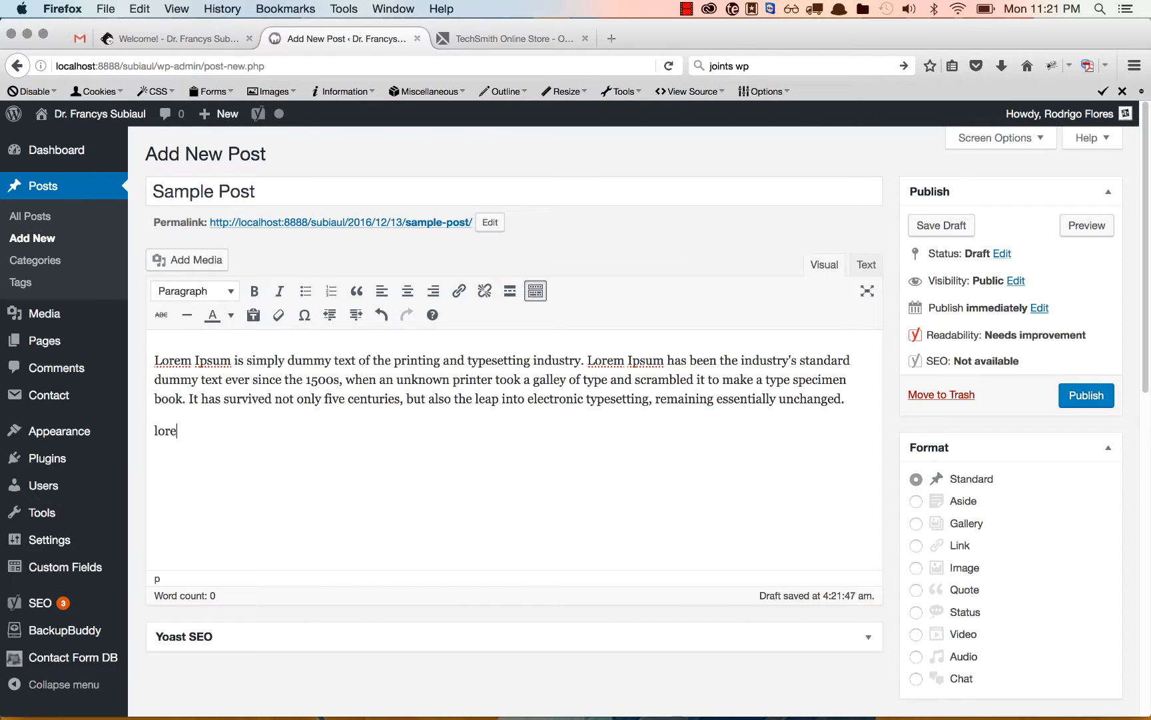
{"action": "type", "text": "mlorem"}
{"action": "key", "text": "BackSpace"}
{"action": "key", "text": "BackSpace"}
{"action": "key", "text": "BackSpace"}
{"action": "scroll", "coordinate": [515, 427], "scroll_direction": "down", "scroll_amount": 5}
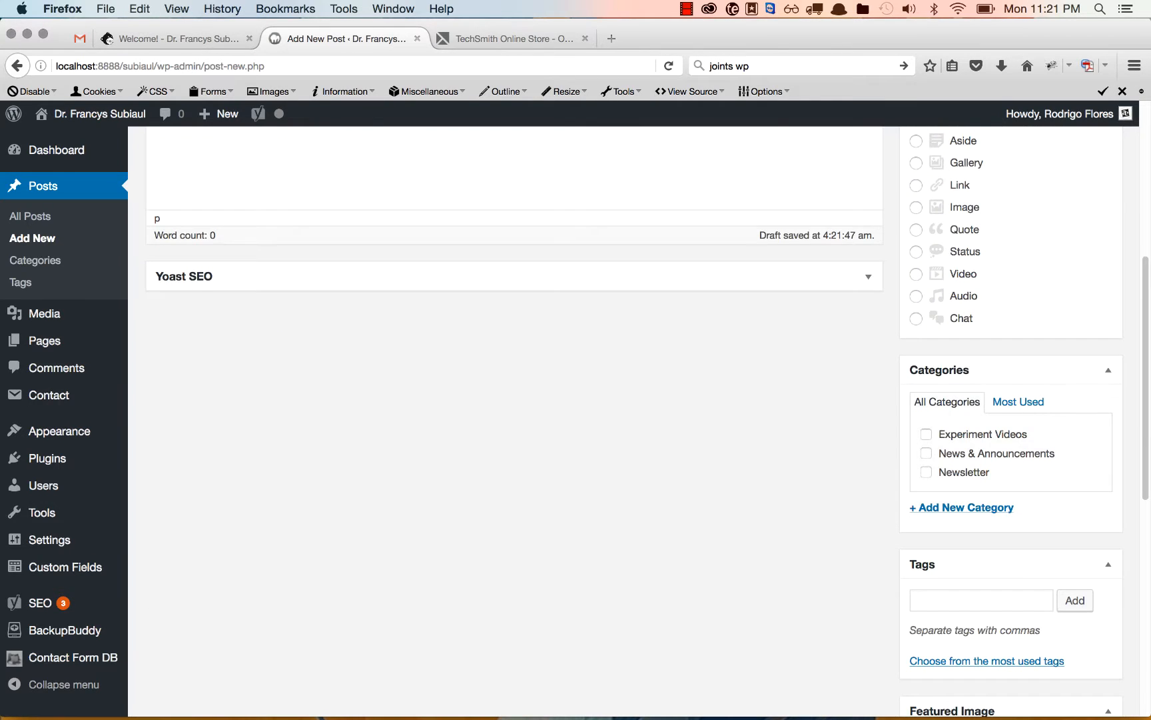
{"action": "scroll", "coordinate": [514, 420], "scroll_direction": "up", "scroll_amount": 5}
{"action": "type", "text": "lore"}
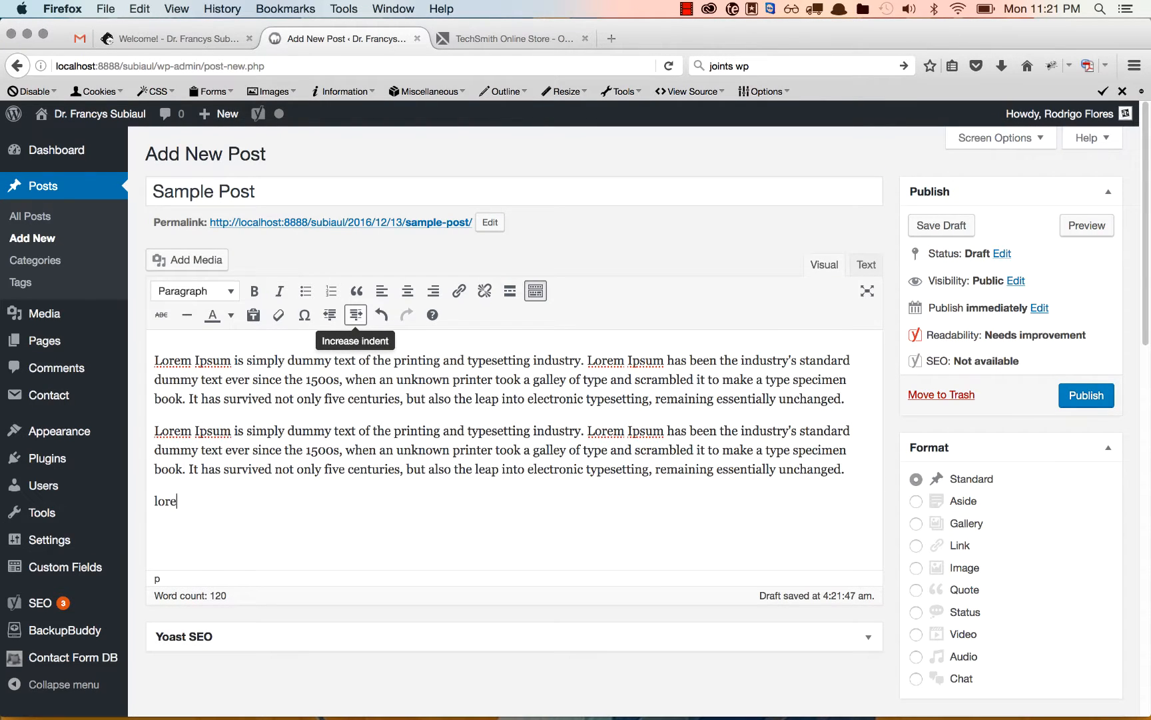
{"action": "type", "text": "m"}
{"action": "scroll", "coordinate": [412, 309], "scroll_direction": "up", "scroll_amount": 5}
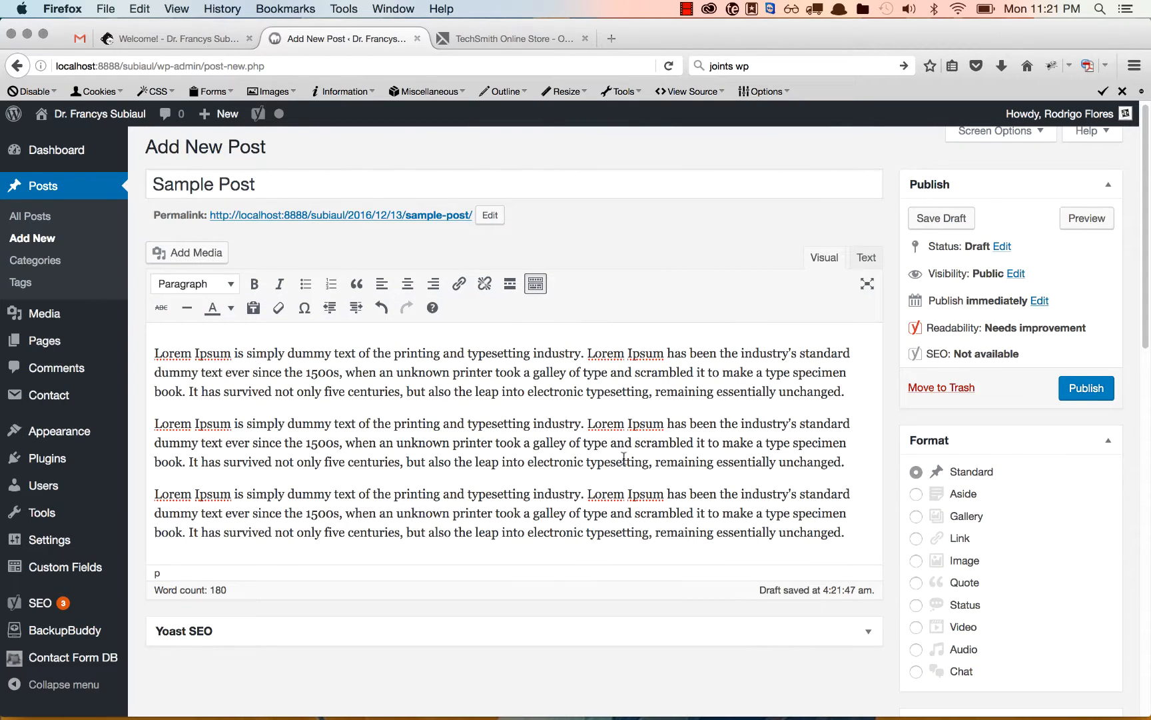
{"action": "left_click", "coordinate": [511, 285]}
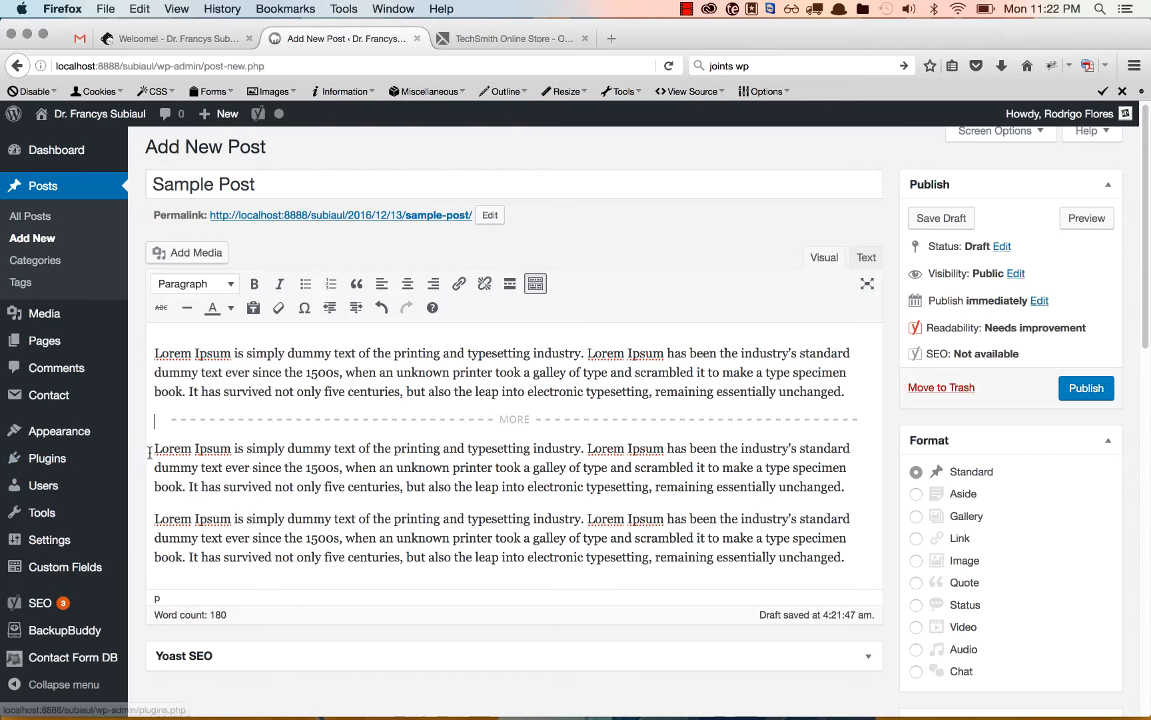
{"action": "left_click_drag", "start_coordinate": [155, 448], "coordinate": [233, 444]}
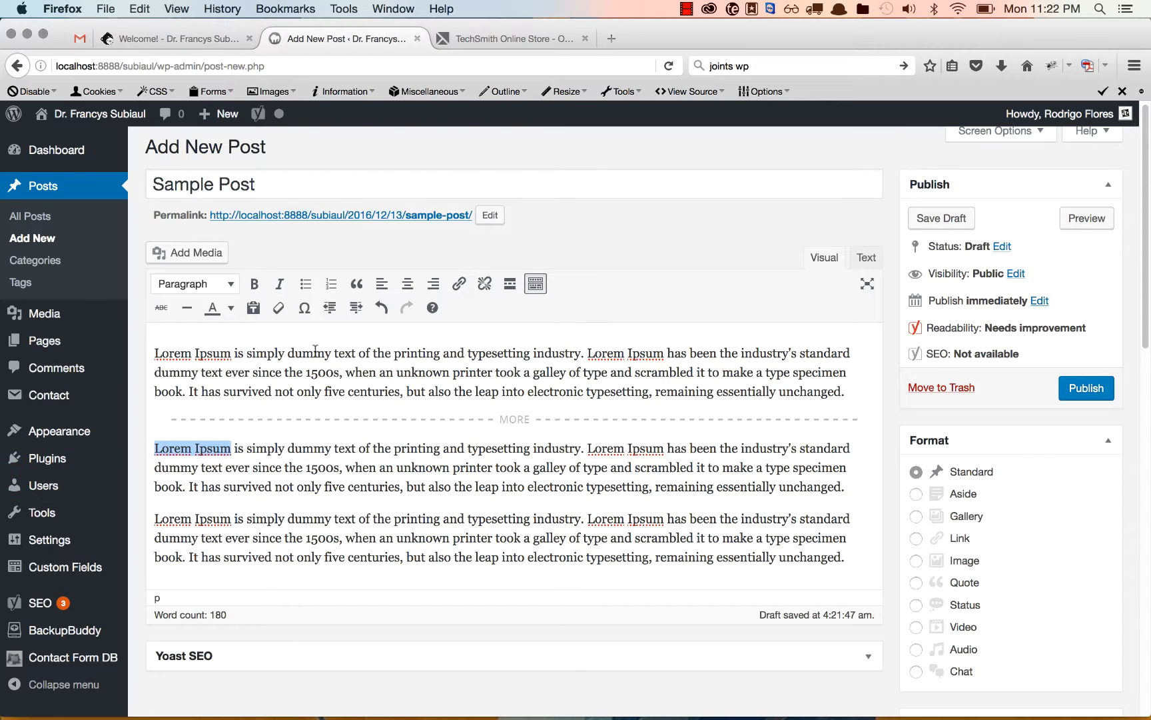
{"action": "left_click", "coordinate": [453, 286]}
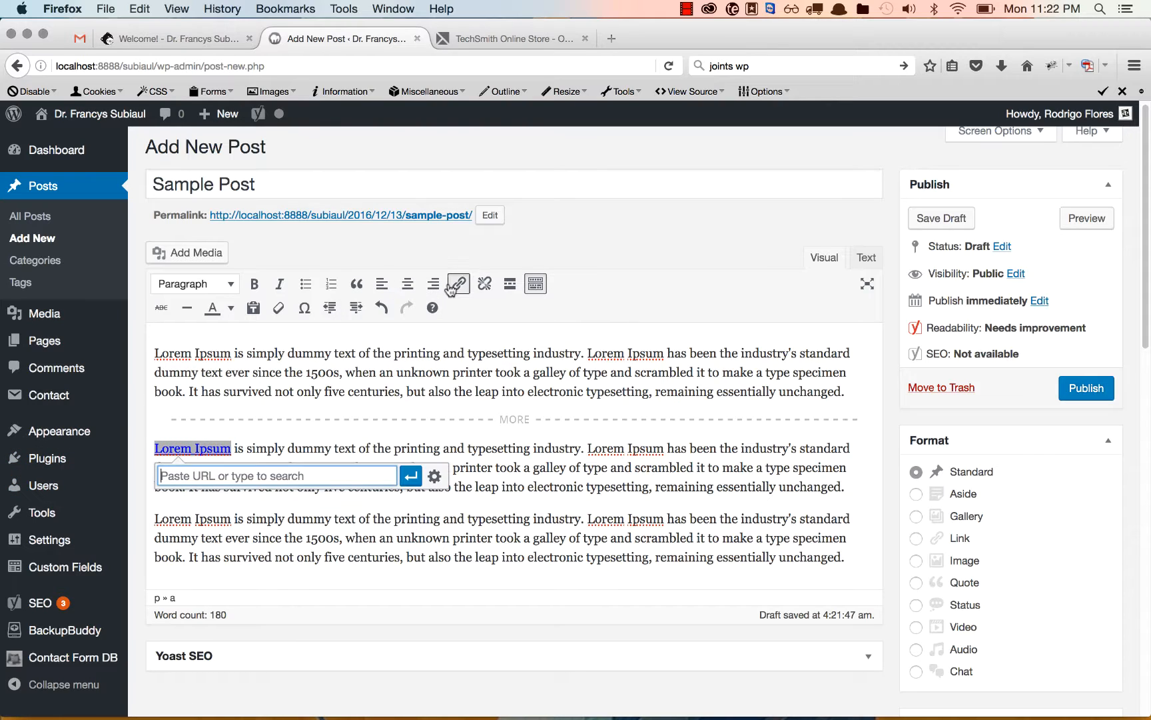
{"action": "type", "text": "http://google.com"}
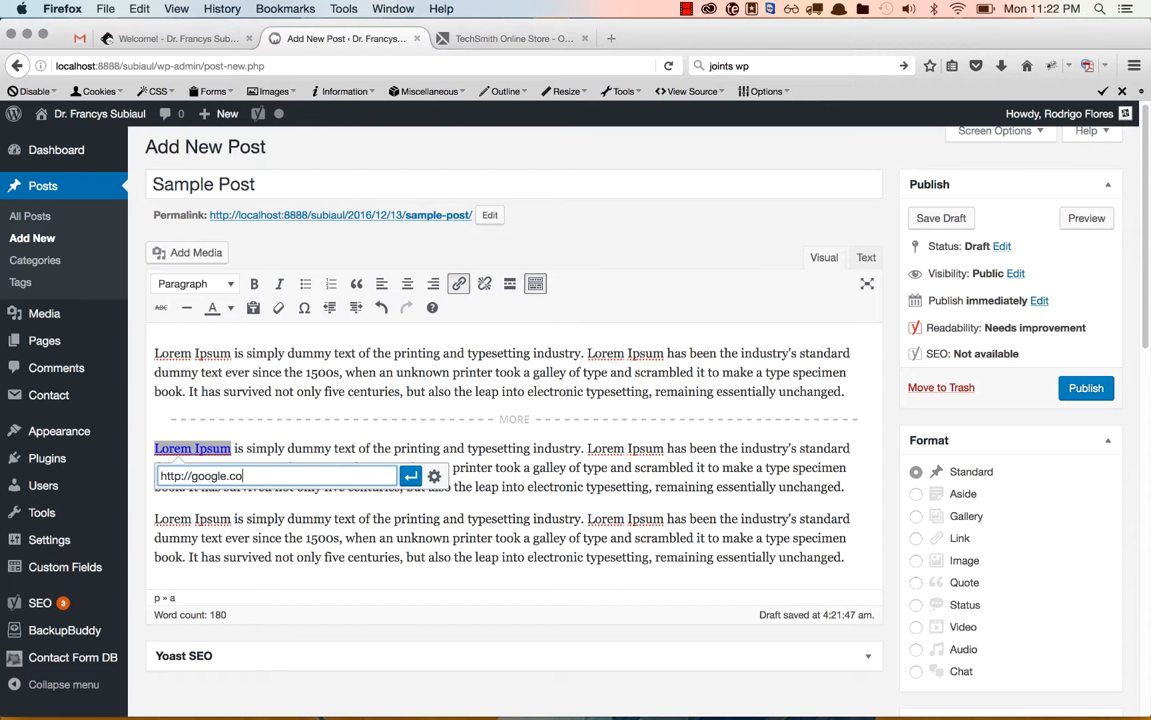
{"action": "left_click", "coordinate": [411, 476]}
{"action": "left_click", "coordinate": [467, 444]}
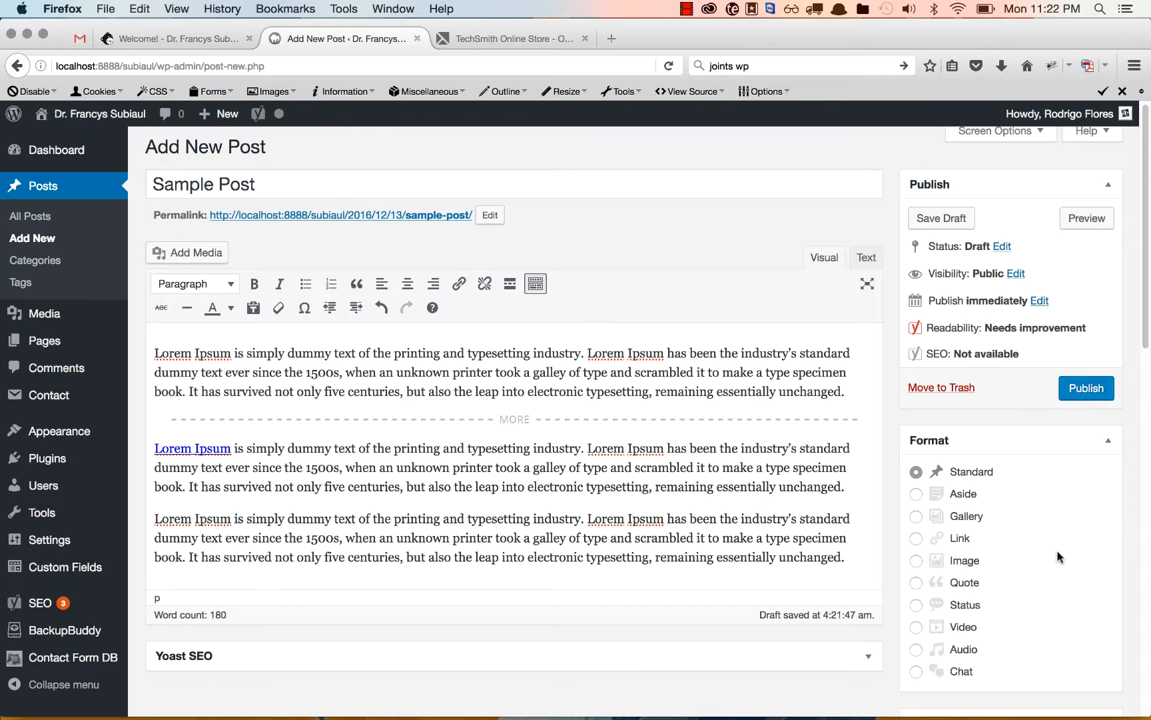
Assign the post to the News & Announcements category.
{"action": "scroll", "coordinate": [1057, 553], "scroll_direction": "down", "scroll_amount": 10}
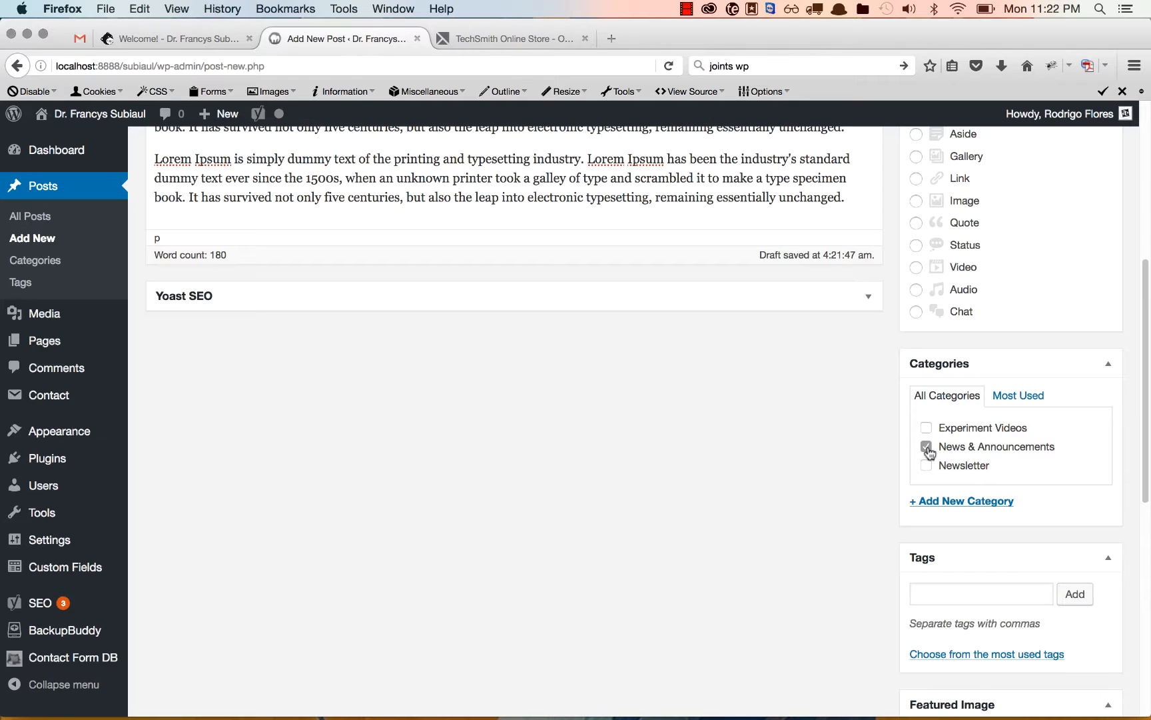
{"action": "left_click", "coordinate": [927, 447]}
{"action": "scroll", "coordinate": [1029, 466], "scroll_direction": "up", "scroll_amount": 1}
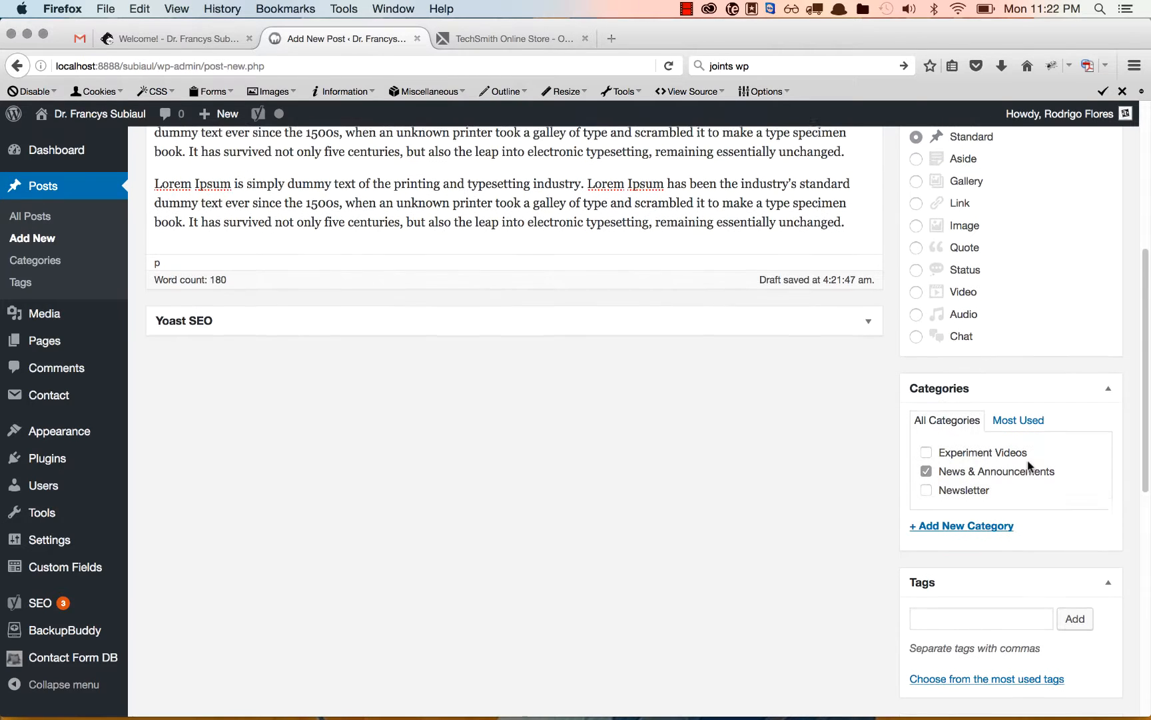
Take the post out of News & Announcements and add a new category named Example for it.
{"action": "left_click", "coordinate": [979, 528]}
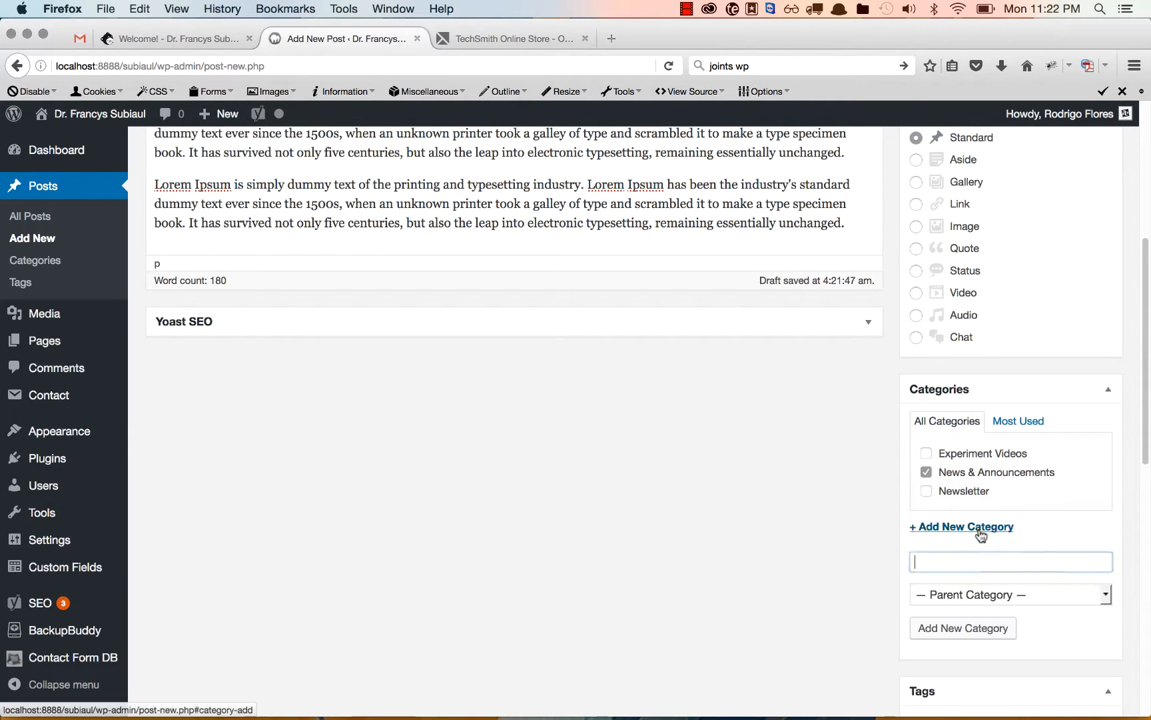
{"action": "scroll", "coordinate": [979, 528], "scroll_direction": "down", "scroll_amount": 3}
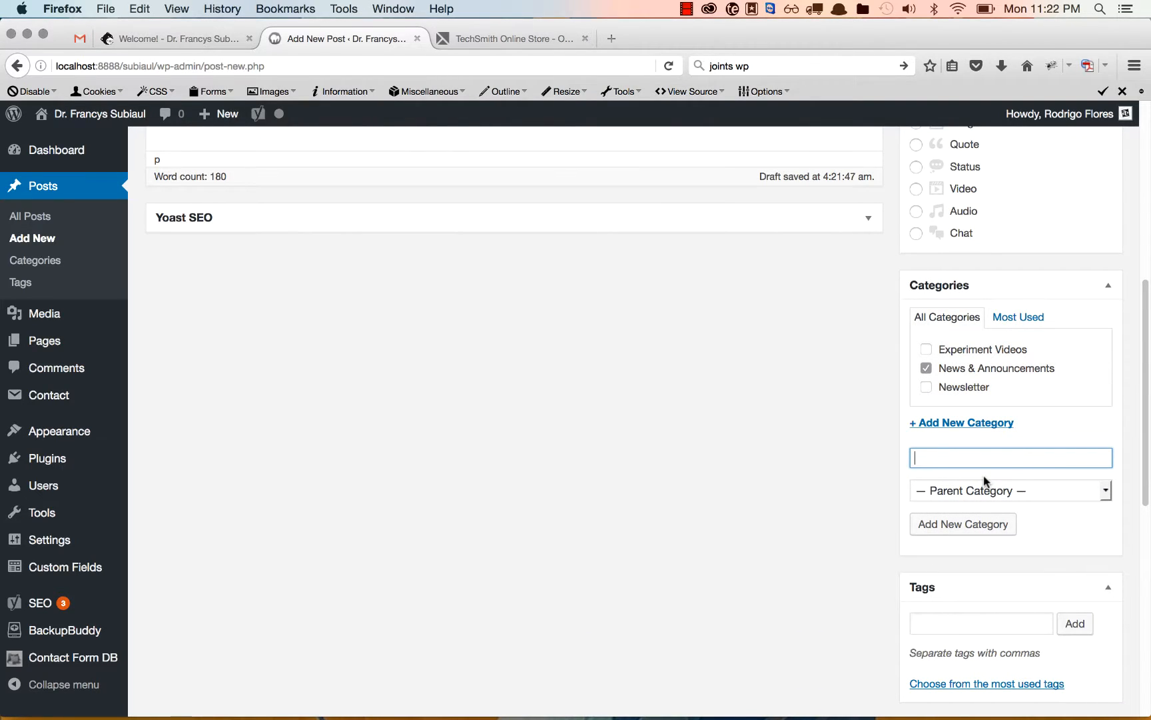
{"action": "left_click", "coordinate": [926, 369]}
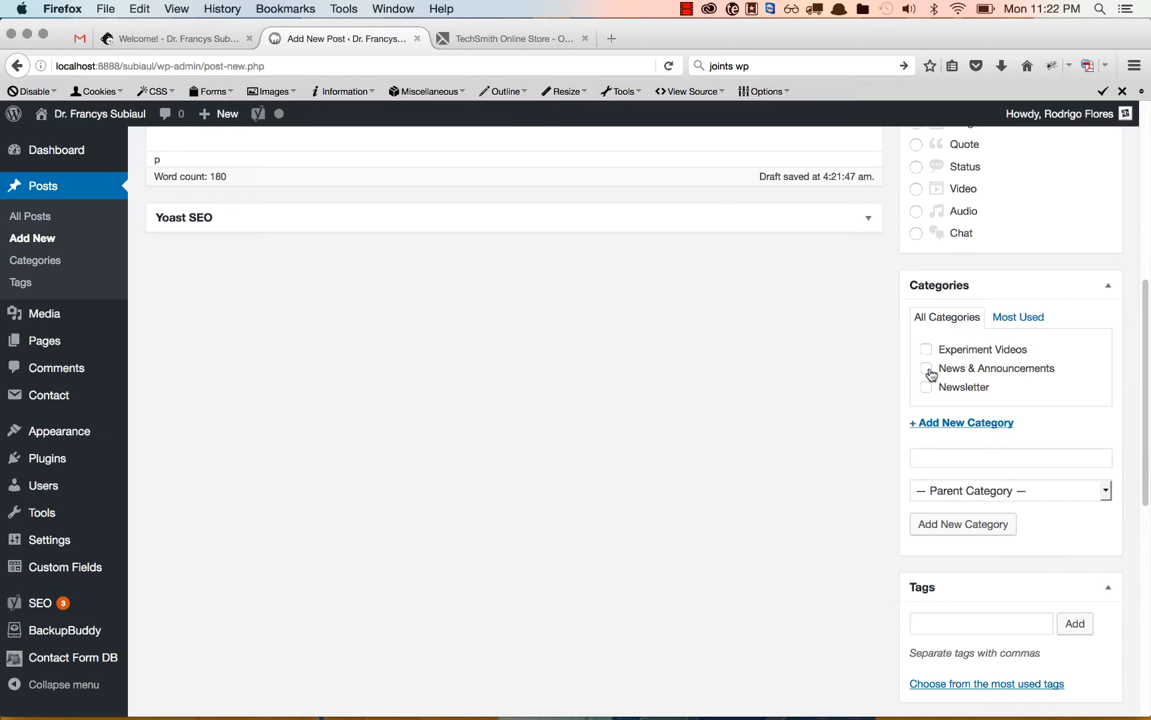
{"action": "left_click", "coordinate": [962, 458]}
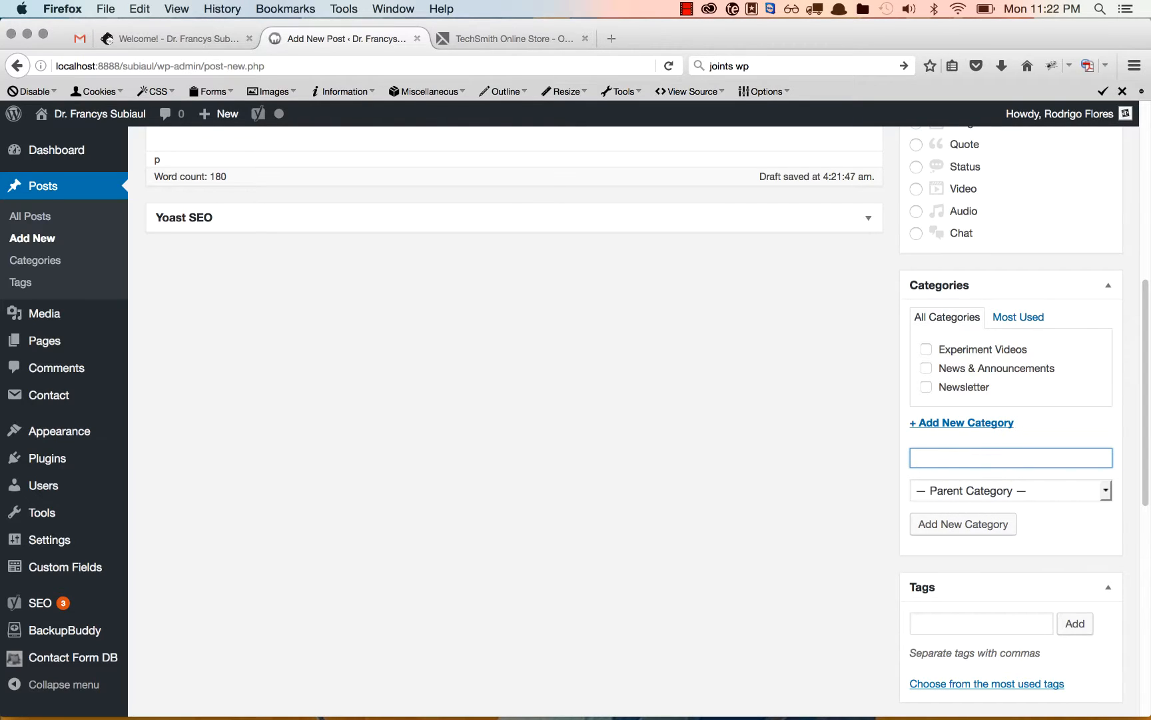
{"action": "left_click", "coordinate": [950, 525]}
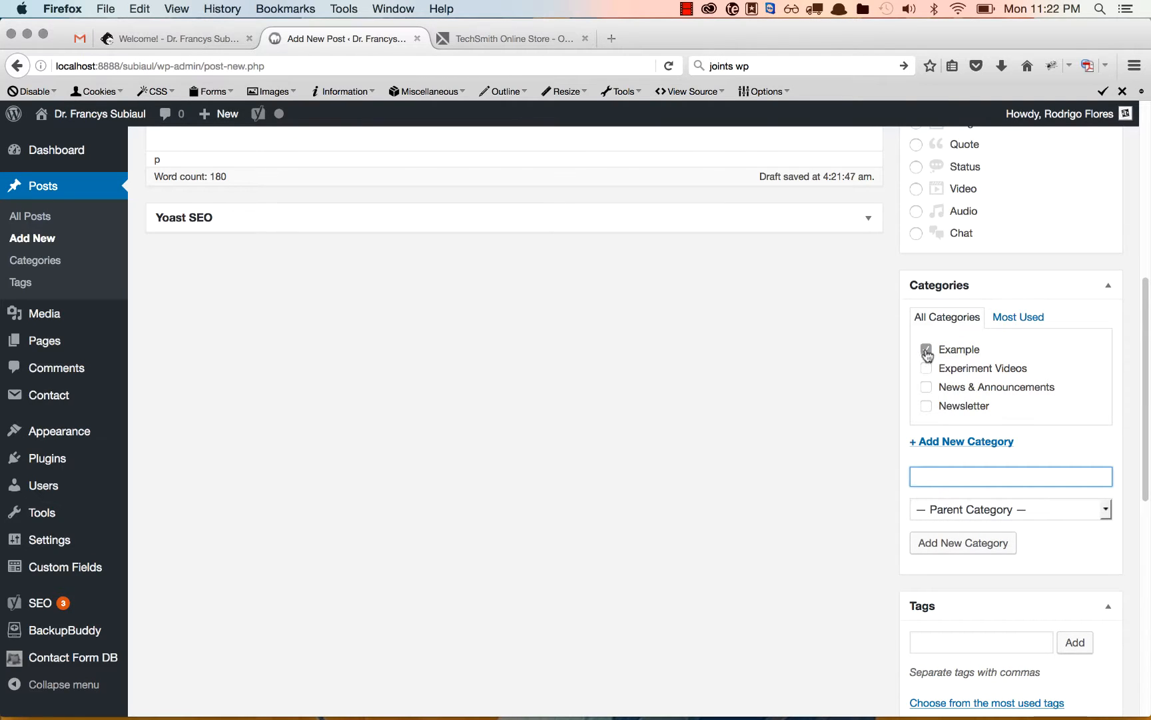
Publish the post and open it on the live site.
{"action": "scroll", "coordinate": [927, 355], "scroll_direction": "up", "scroll_amount": 10}
{"action": "left_click", "coordinate": [1086, 398]}
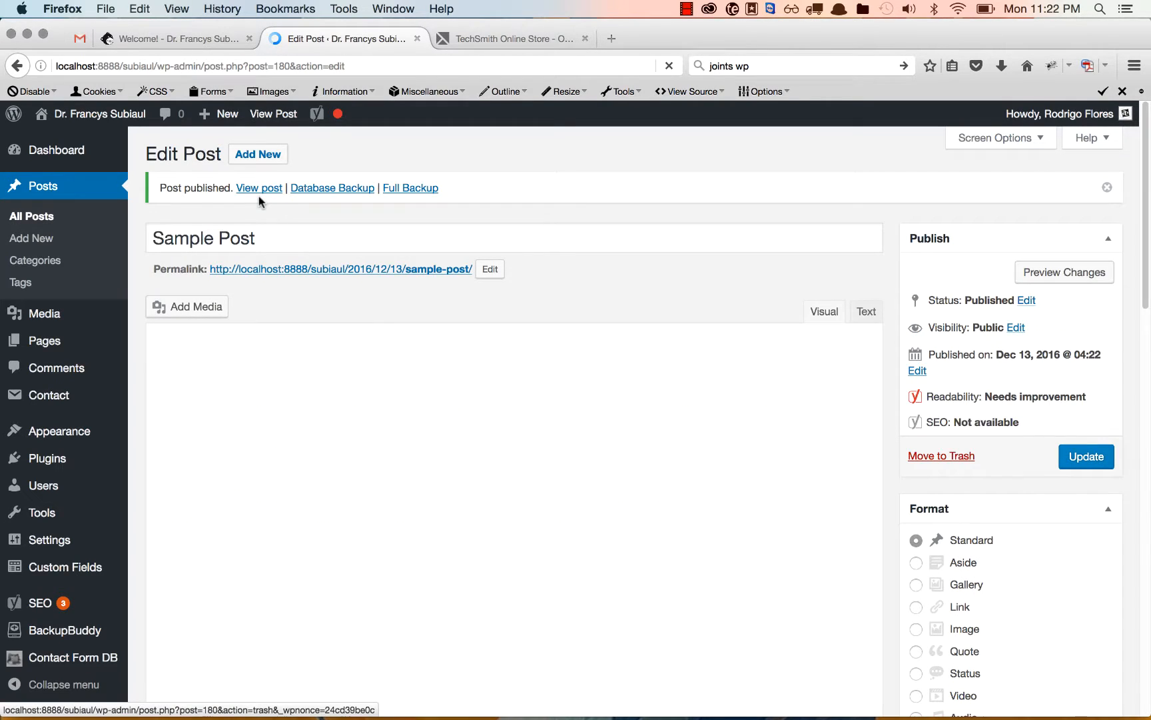
{"action": "left_click", "coordinate": [259, 188]}
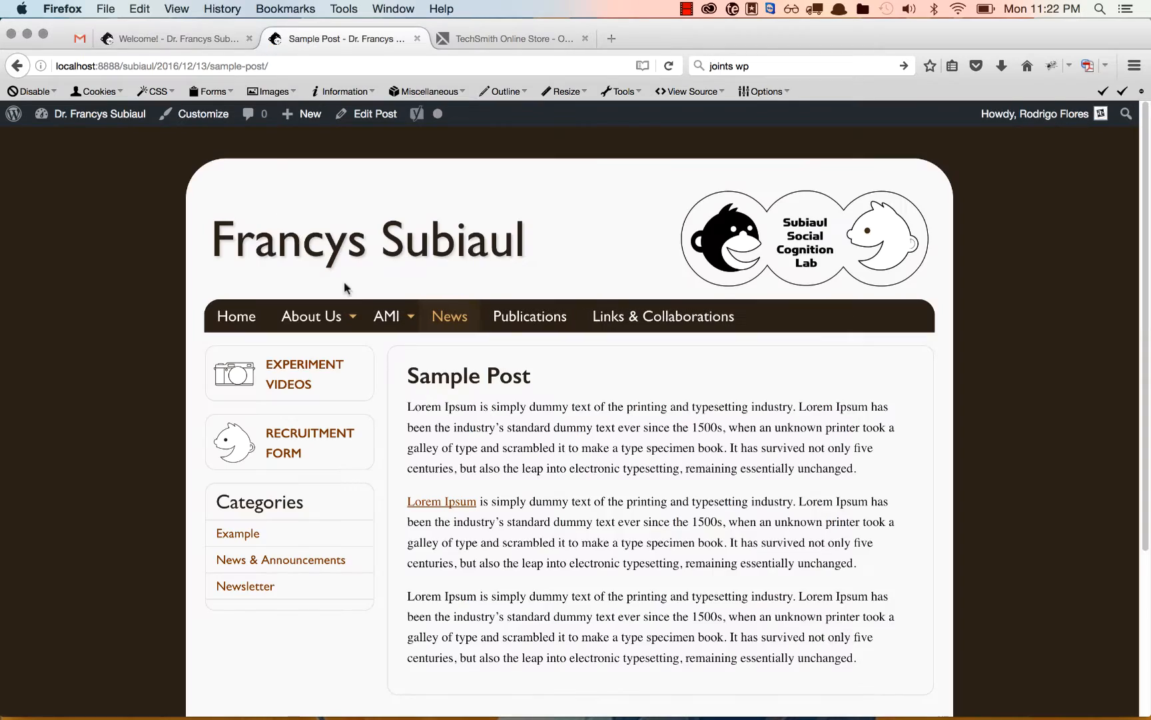
Review the live post, and check its excerpt on the News page by following the Read more link.
{"action": "scroll", "coordinate": [403, 297], "scroll_direction": "down", "scroll_amount": 5}
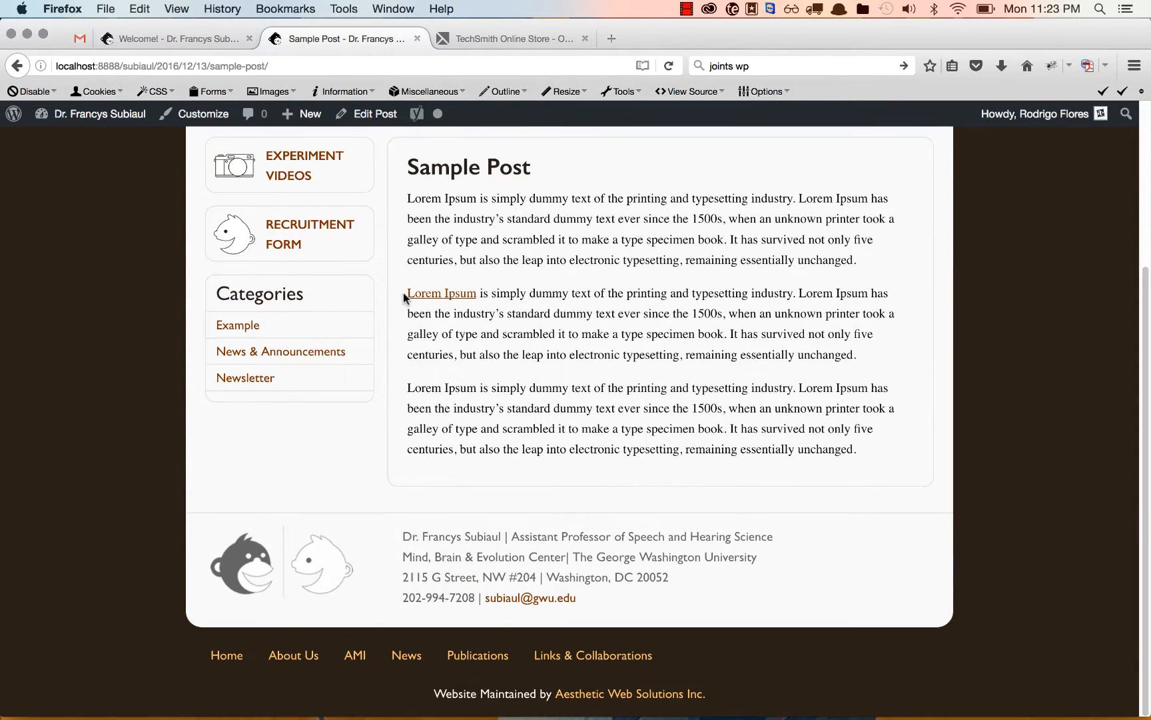
{"action": "scroll", "coordinate": [404, 293], "scroll_direction": "up", "scroll_amount": 2}
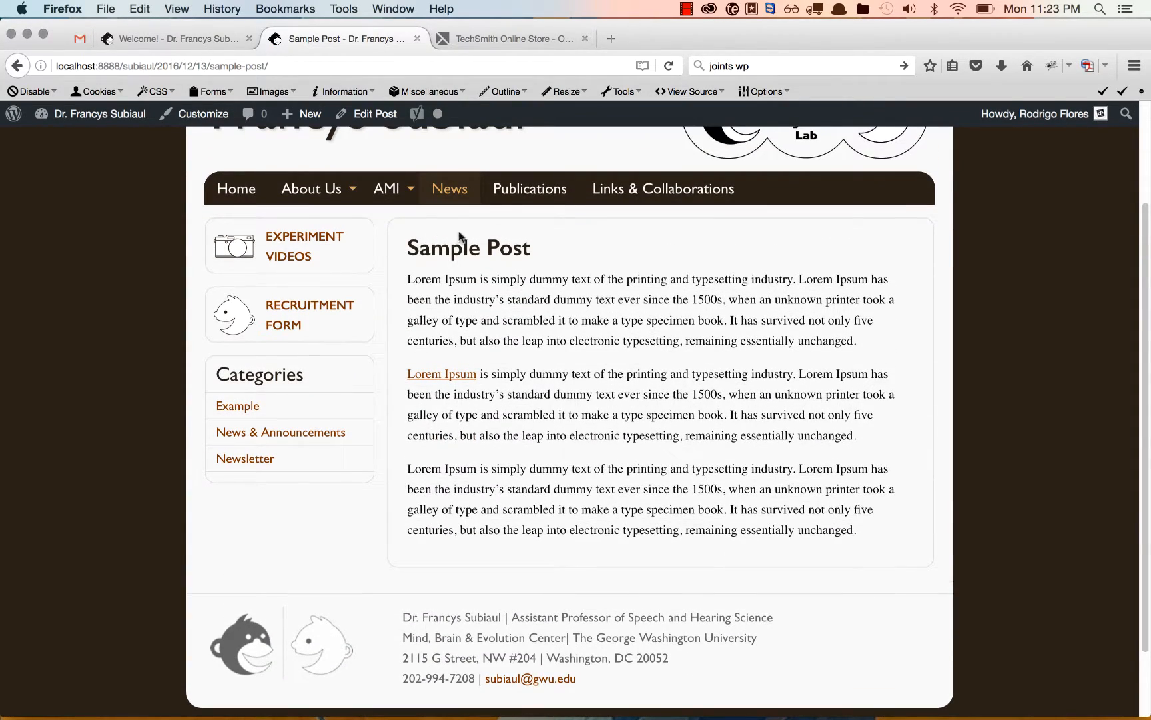
{"action": "left_click", "coordinate": [449, 190]}
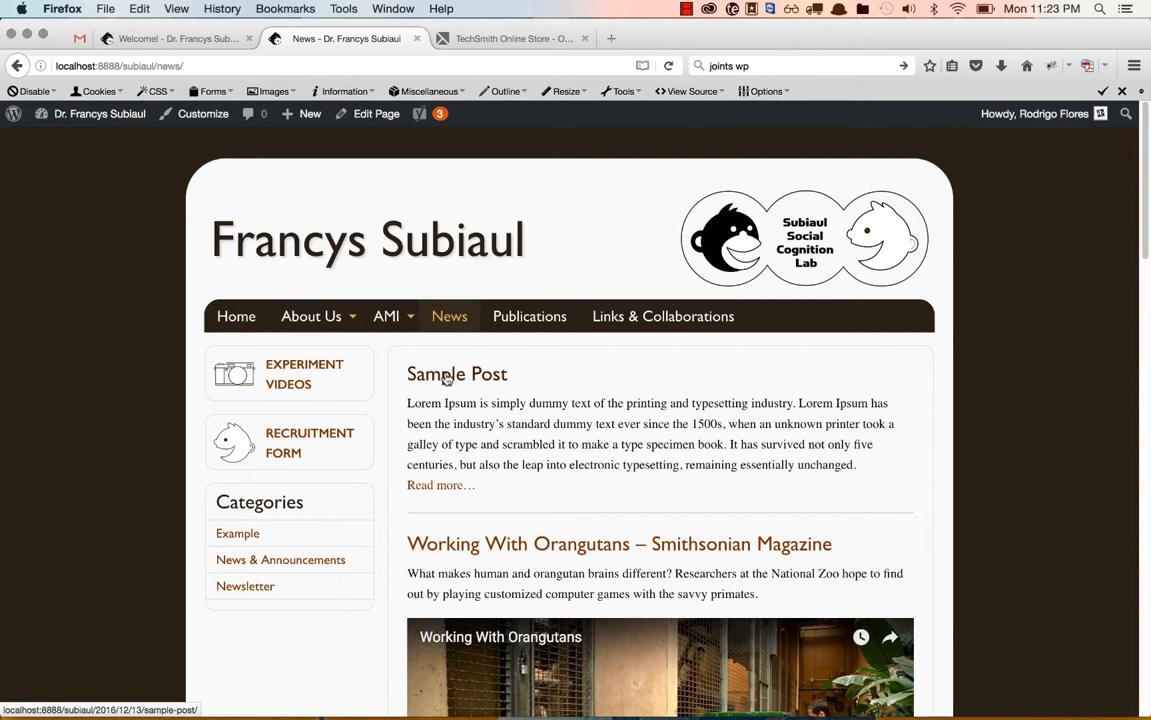
{"action": "left_click", "coordinate": [439, 489]}
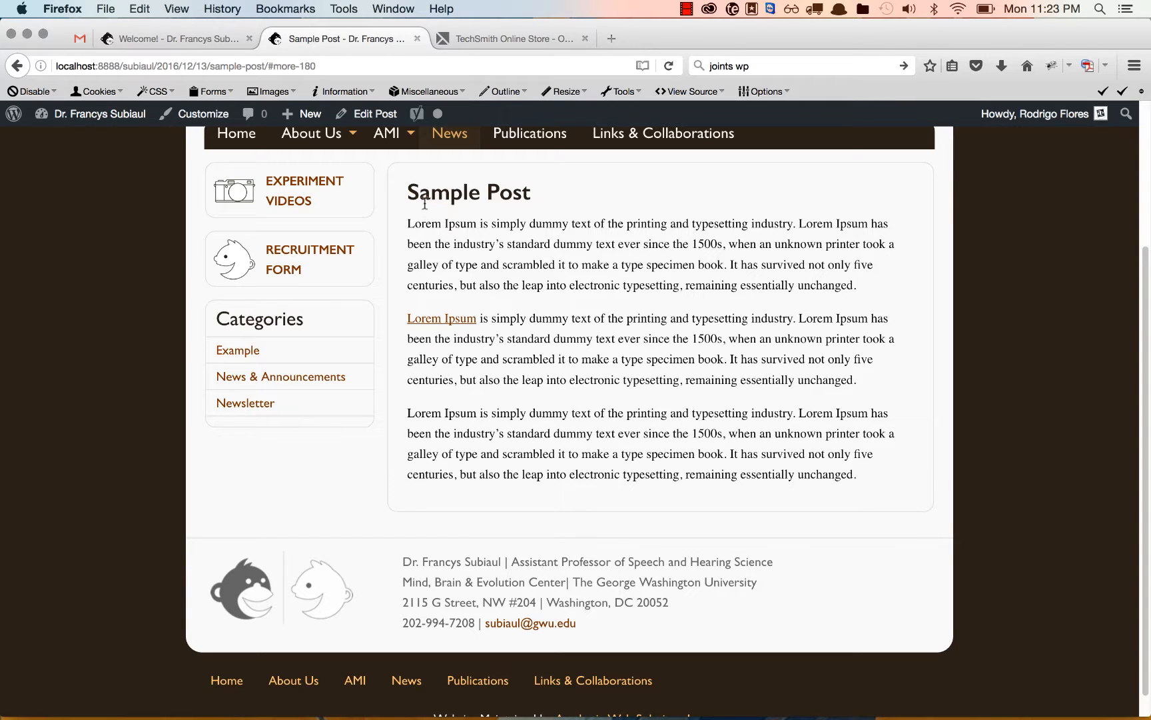
Reopen Sample Post for editing, move it to the trash, and delete it permanently from there.
{"action": "left_click", "coordinate": [367, 124]}
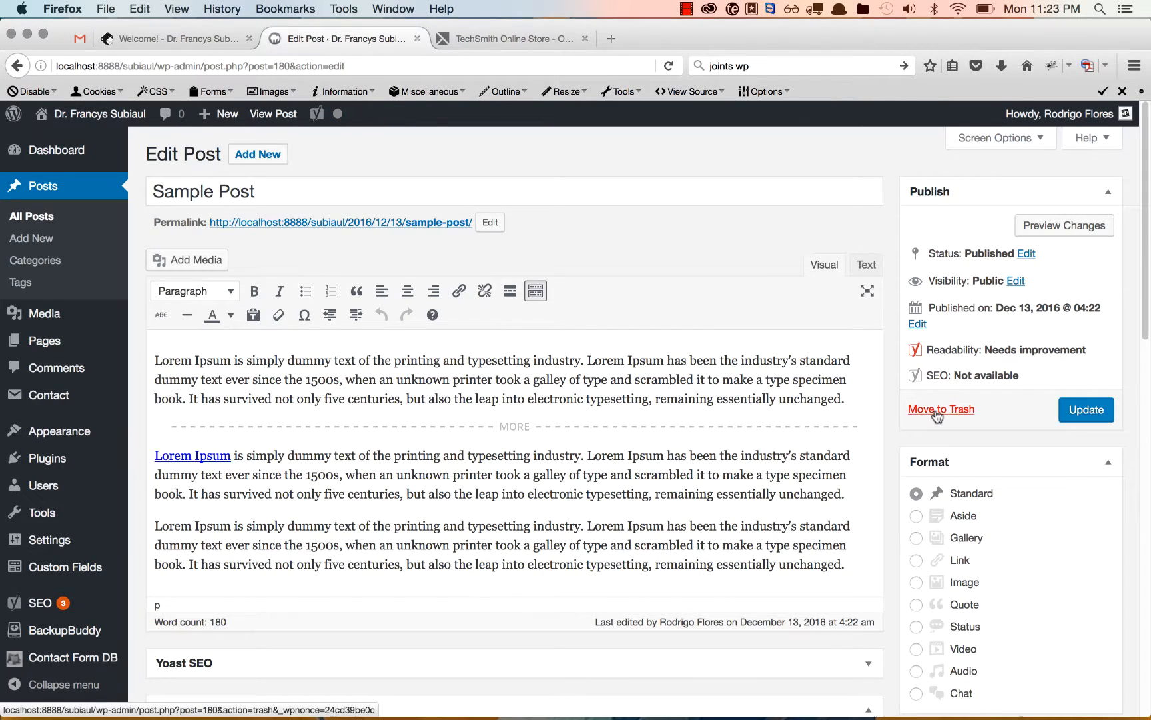
{"action": "left_click", "coordinate": [937, 413]}
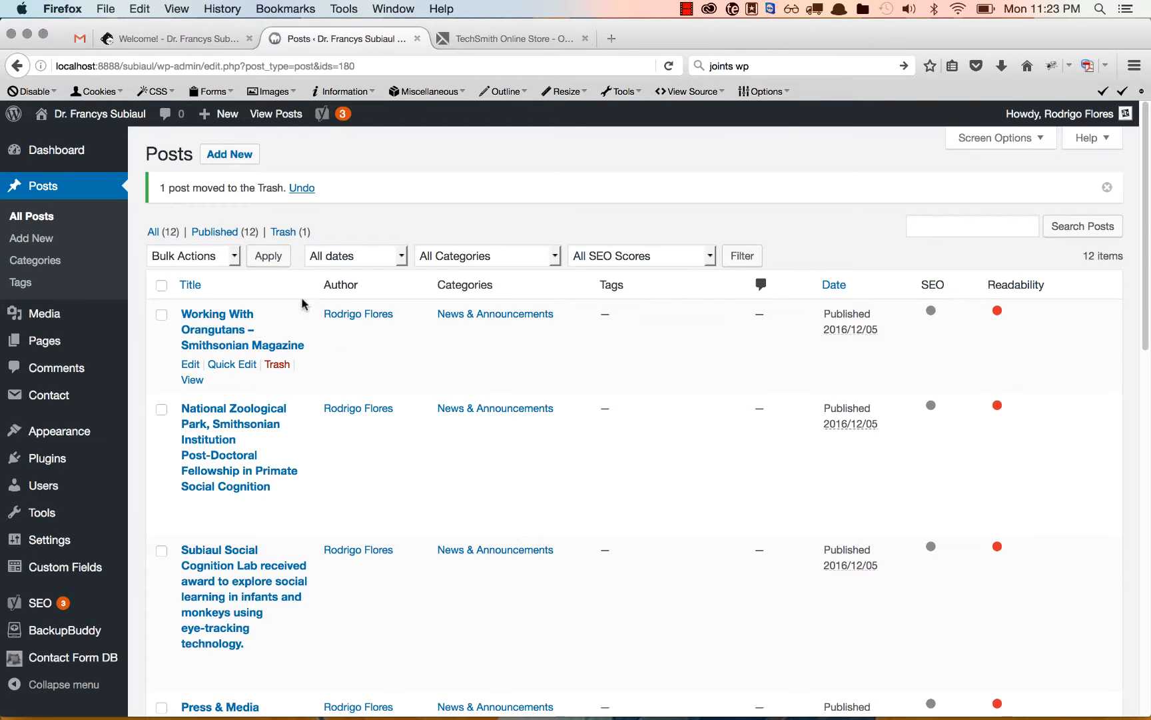
{"action": "left_click", "coordinate": [285, 233]}
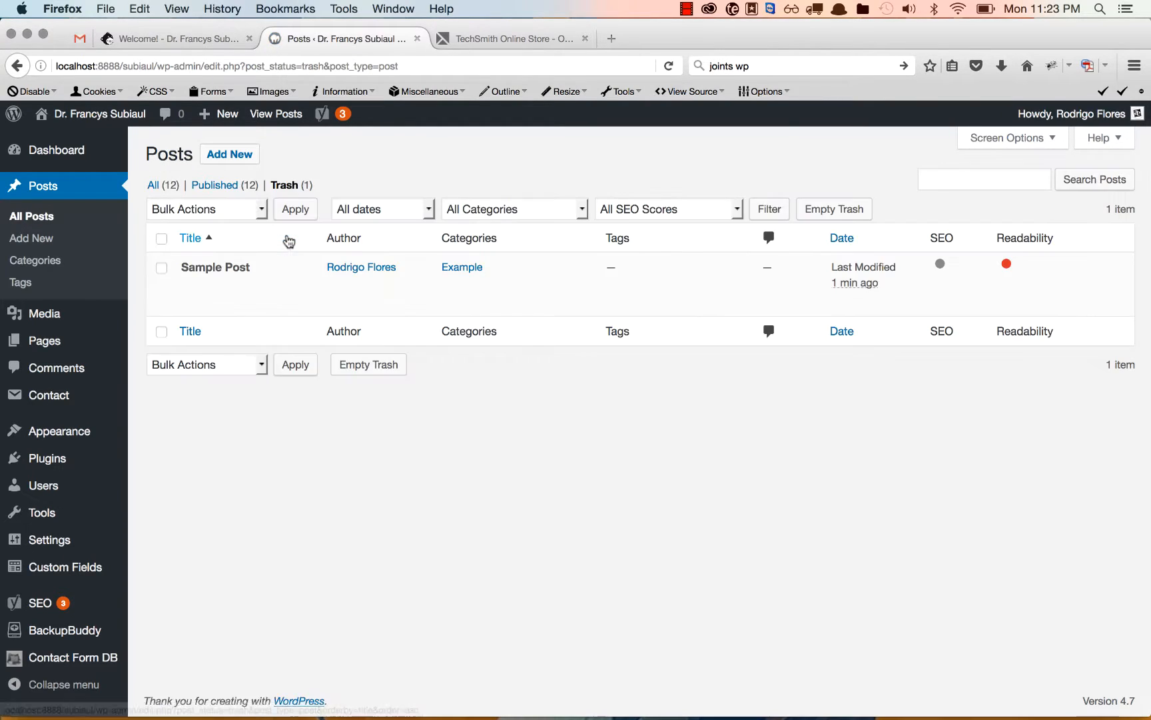
{"action": "mouse_move", "coordinate": [267, 269]}
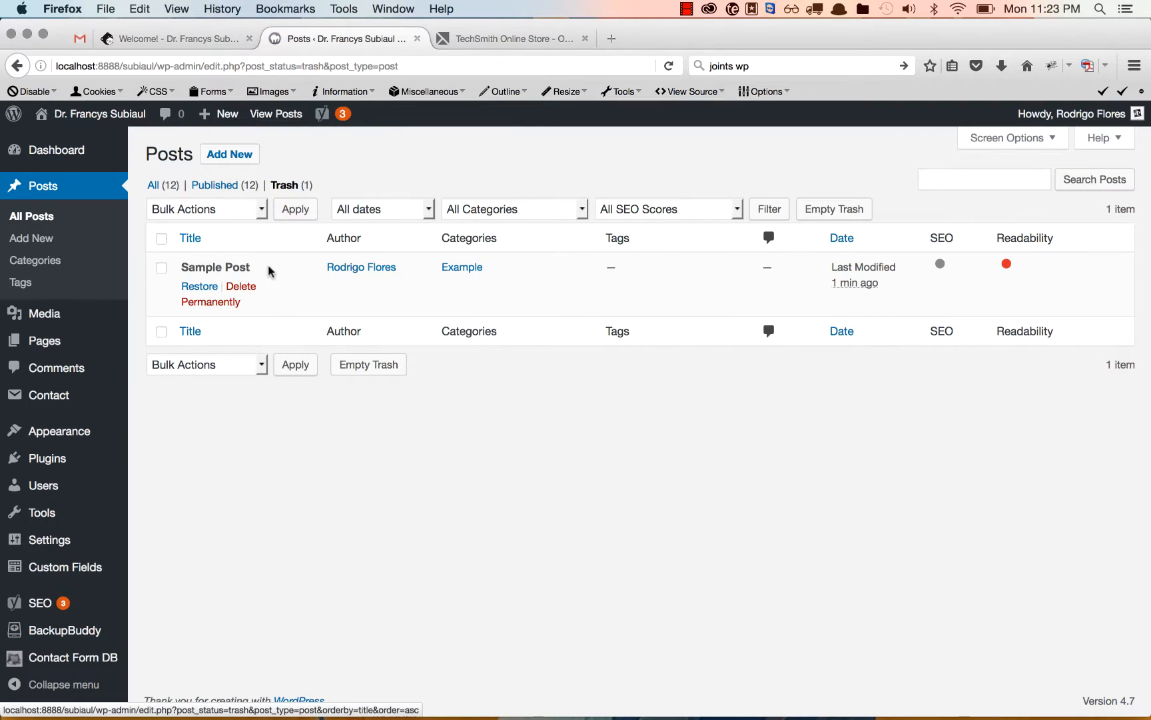
{"action": "left_click", "coordinate": [230, 306]}
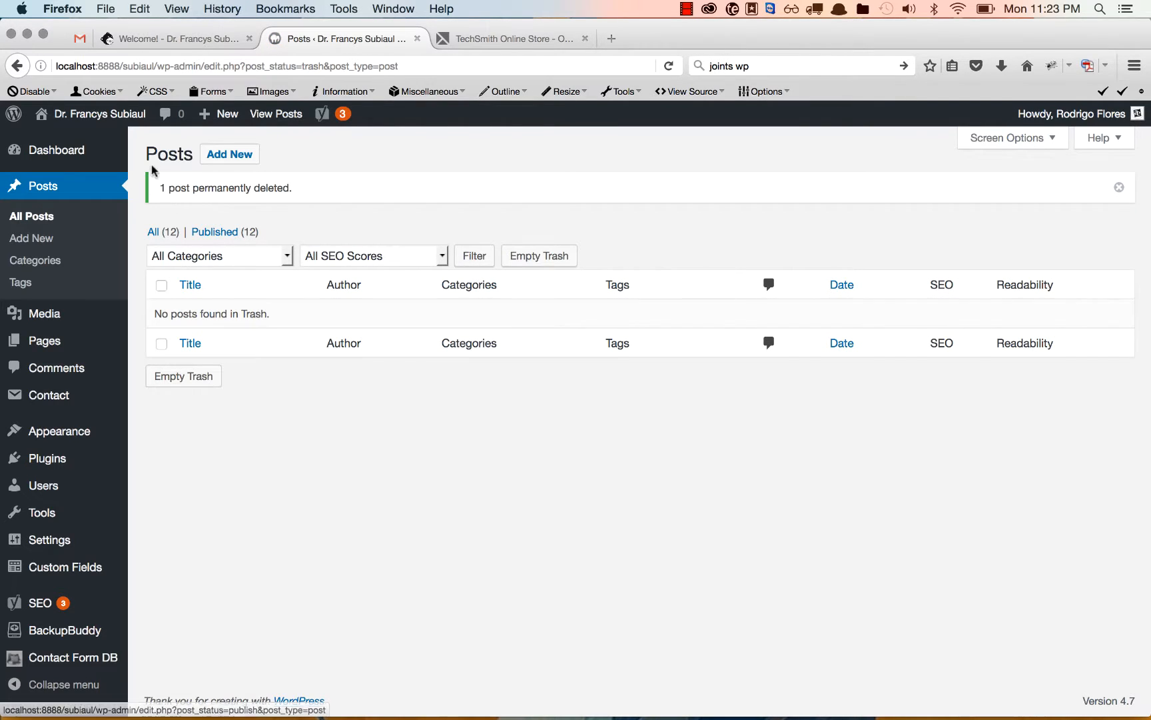
Return to the live site and check the post and category lists on the News page.
{"action": "left_click", "coordinate": [125, 116]}
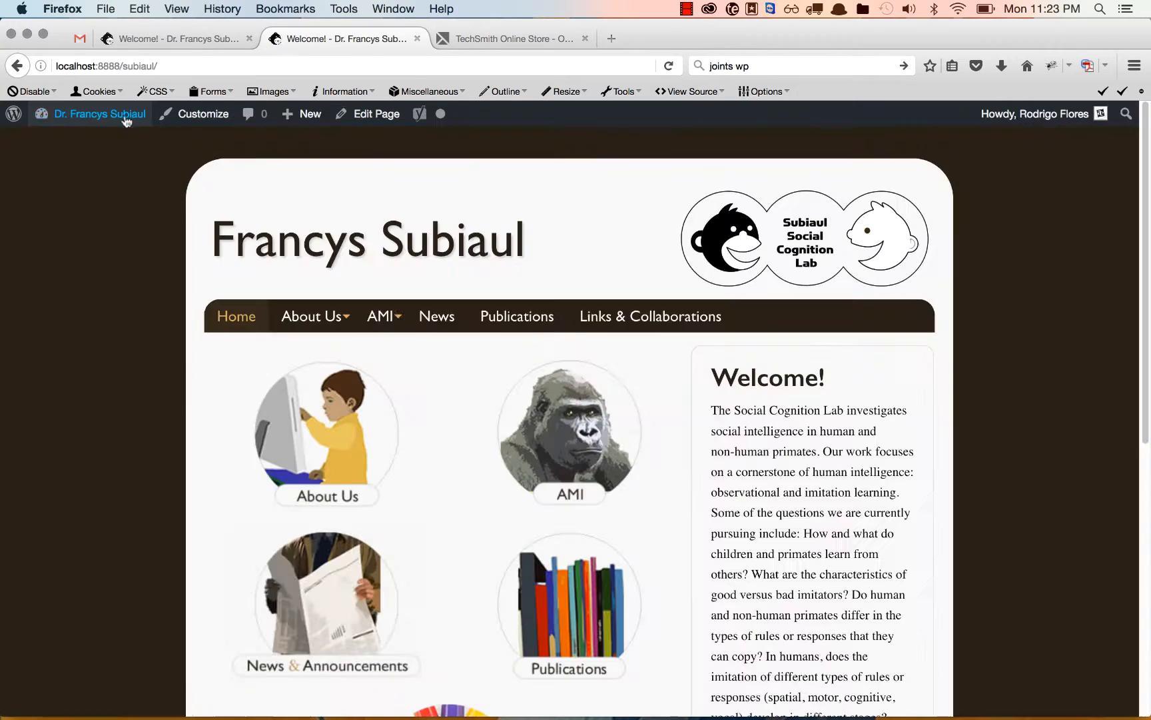
{"action": "left_click", "coordinate": [452, 318]}
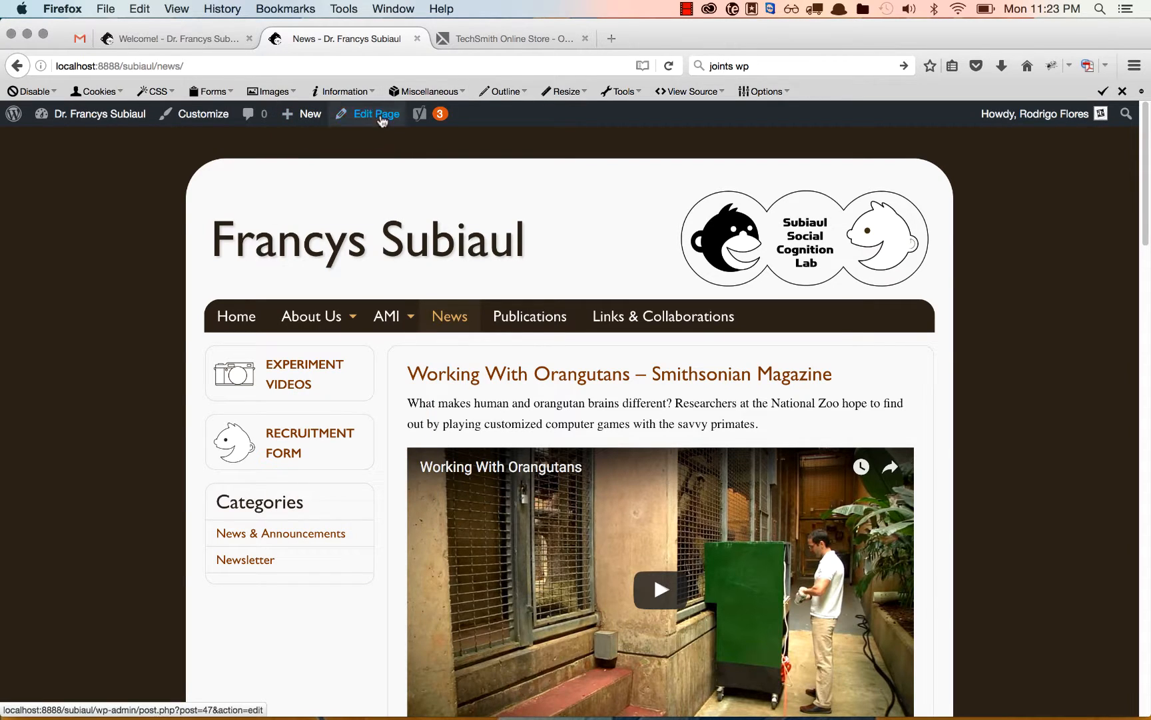
Create a new post titled "Experiment Example".
{"action": "mouse_move", "coordinate": [301, 114]}
{"action": "left_click", "coordinate": [293, 142]}
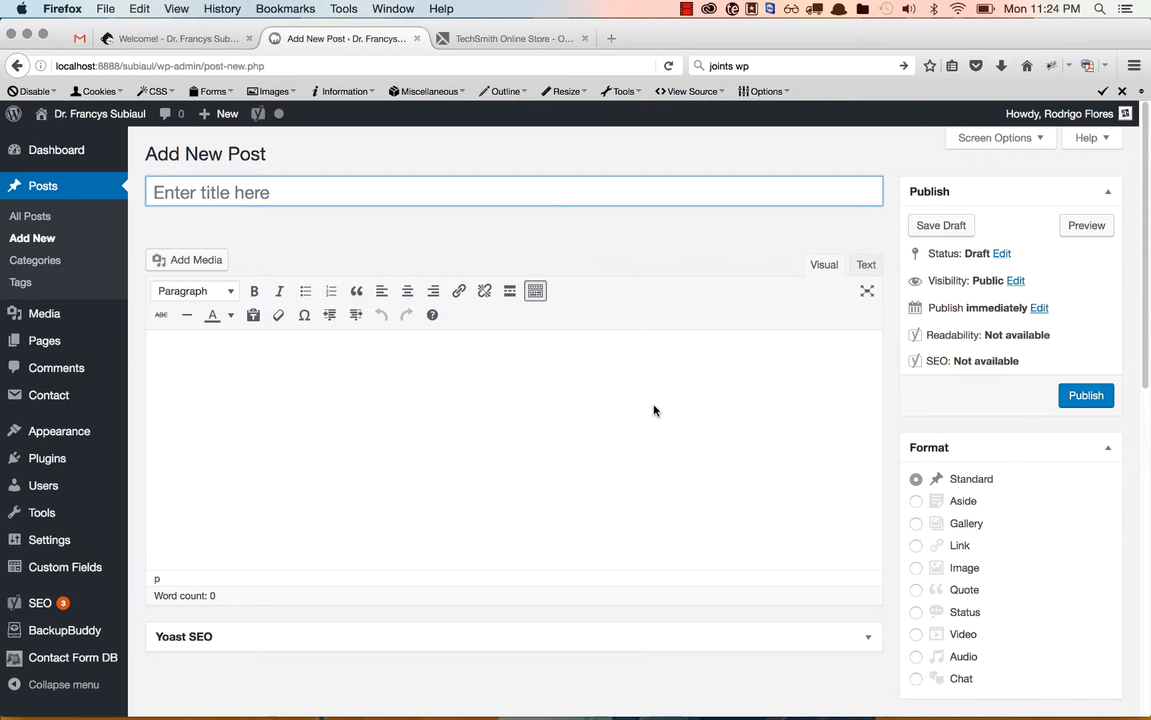
{"action": "type", "text": "Ex"}
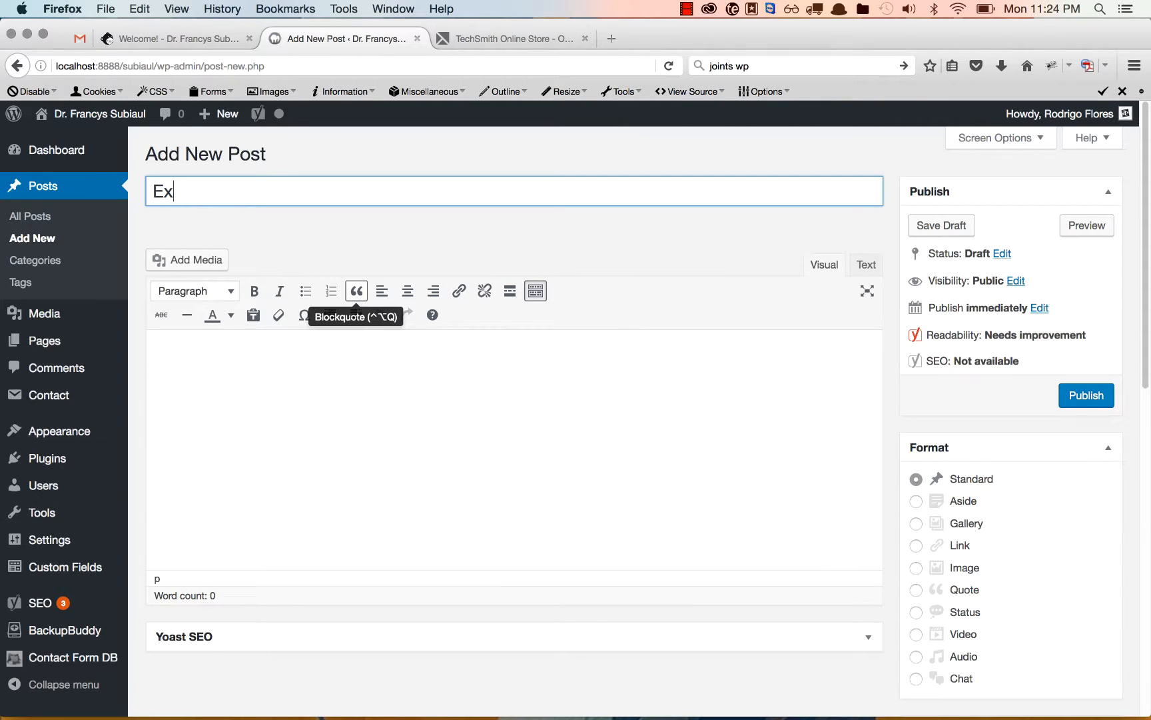
{"action": "type", "text": "periment E"}
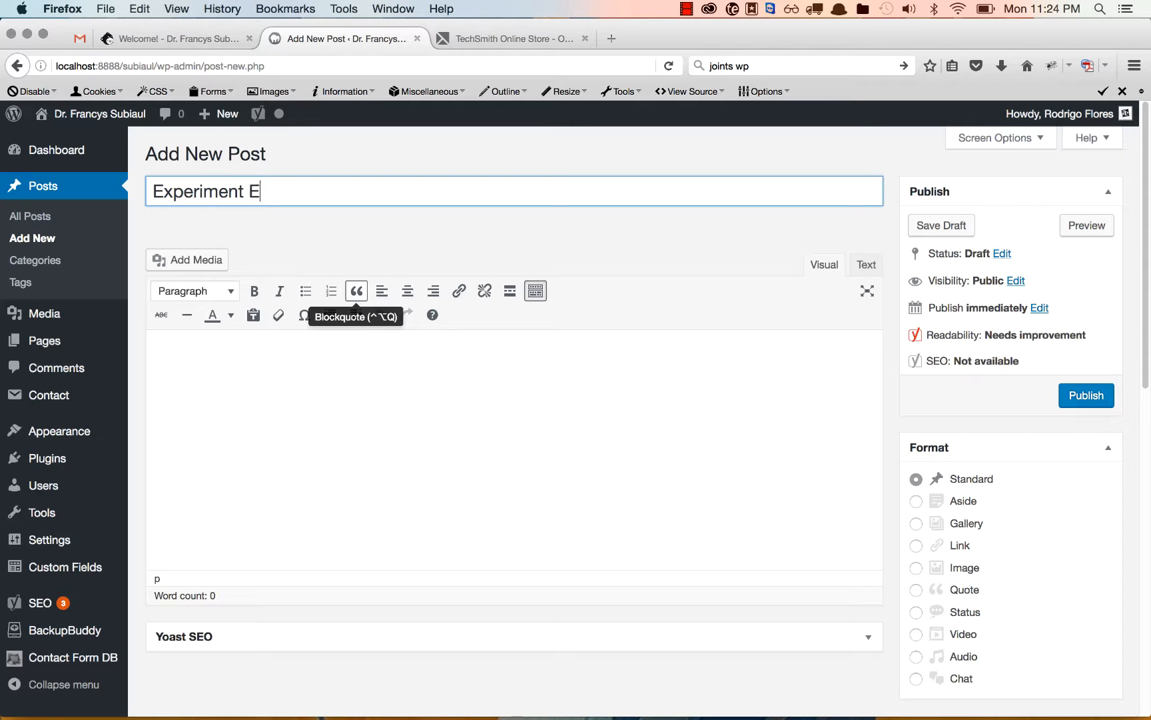
{"action": "type", "text": "xample"}
Fill the post body with the Lorem Ipsum sample paragraph and assign the post to the Experiment Videos category.
{"action": "left_click", "coordinate": [362, 368]}
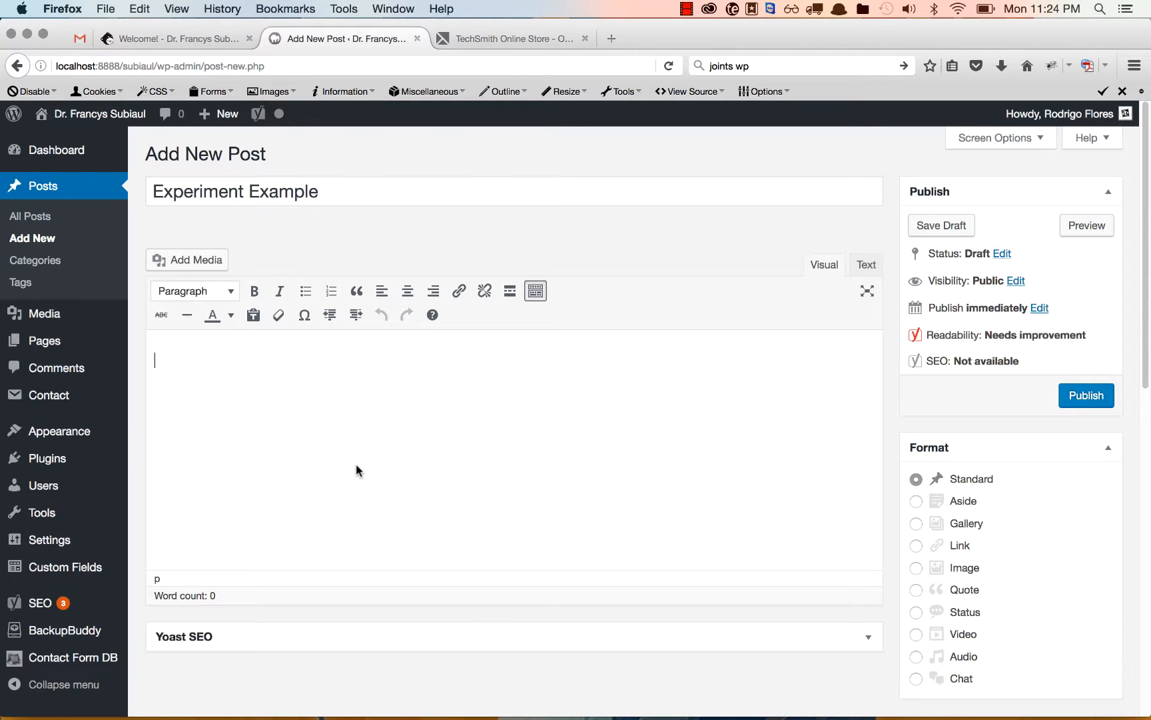
{"action": "type", "text": "lorem"}
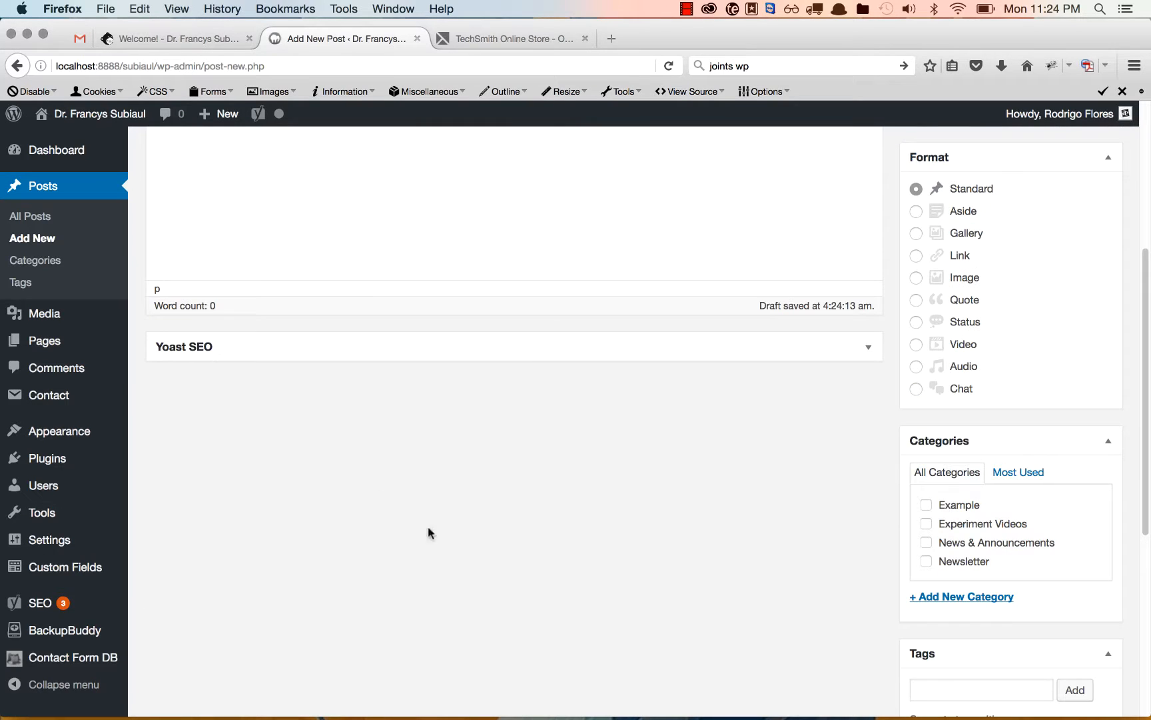
{"action": "scroll", "coordinate": [489, 552], "scroll_direction": "up", "scroll_amount": 5}
{"action": "scroll", "coordinate": [489, 553], "scroll_direction": "down", "scroll_amount": 10}
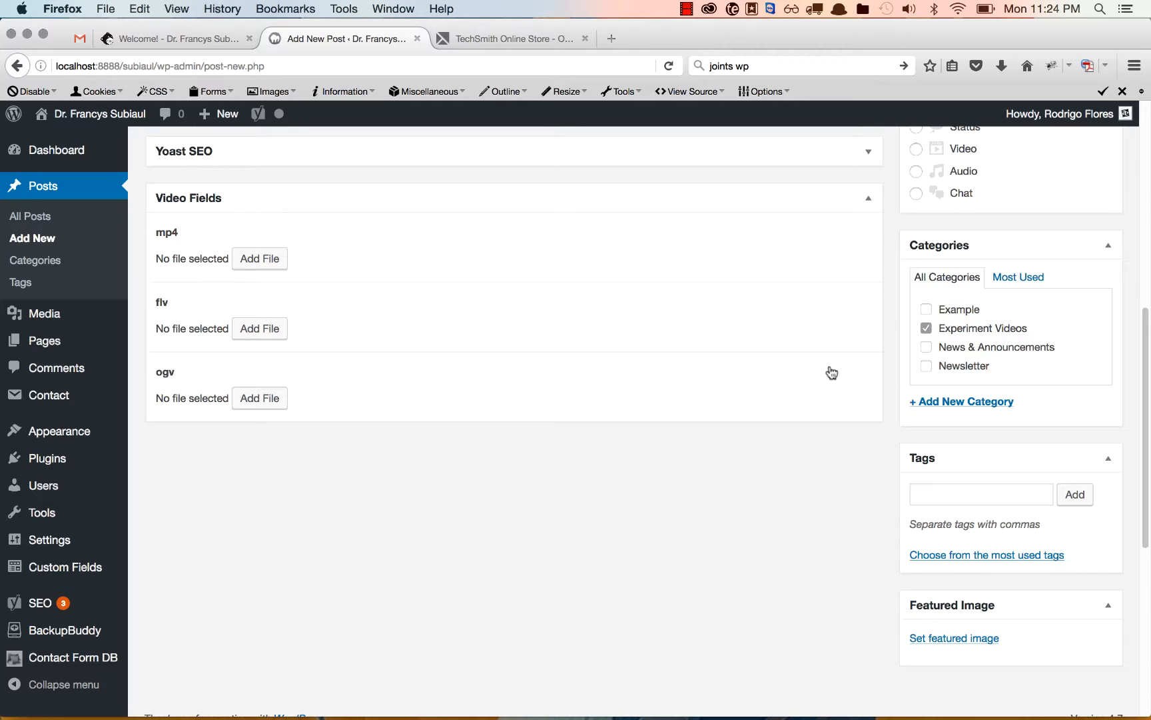
Attach tobii-help.mp4 from the media library as the post's mp4 video file.
{"action": "left_click", "coordinate": [260, 259]}
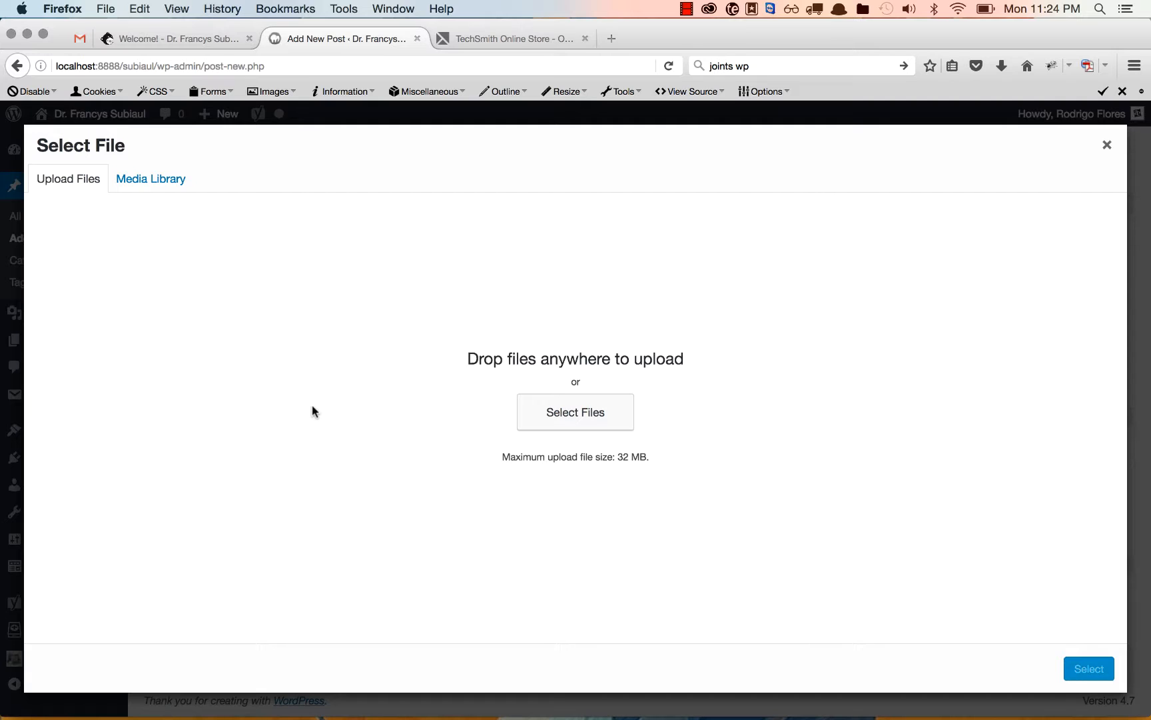
{"action": "key", "text": "super+Tab"}
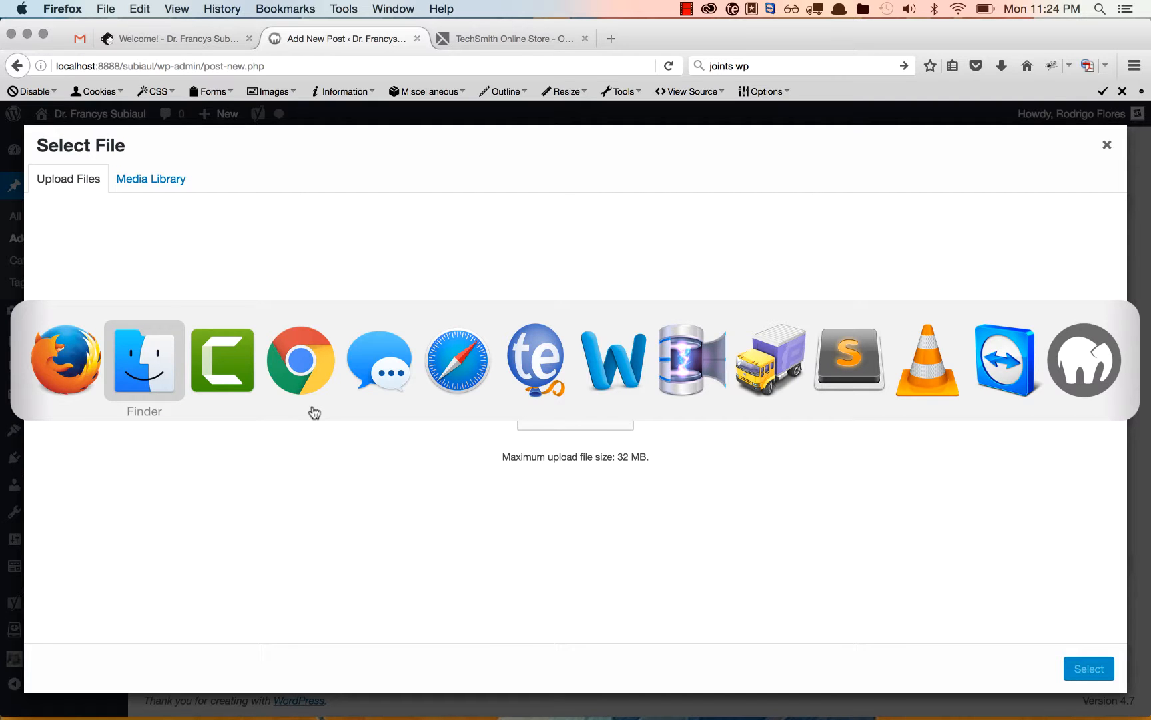
{"action": "key", "text": "super+shift+Tab"}
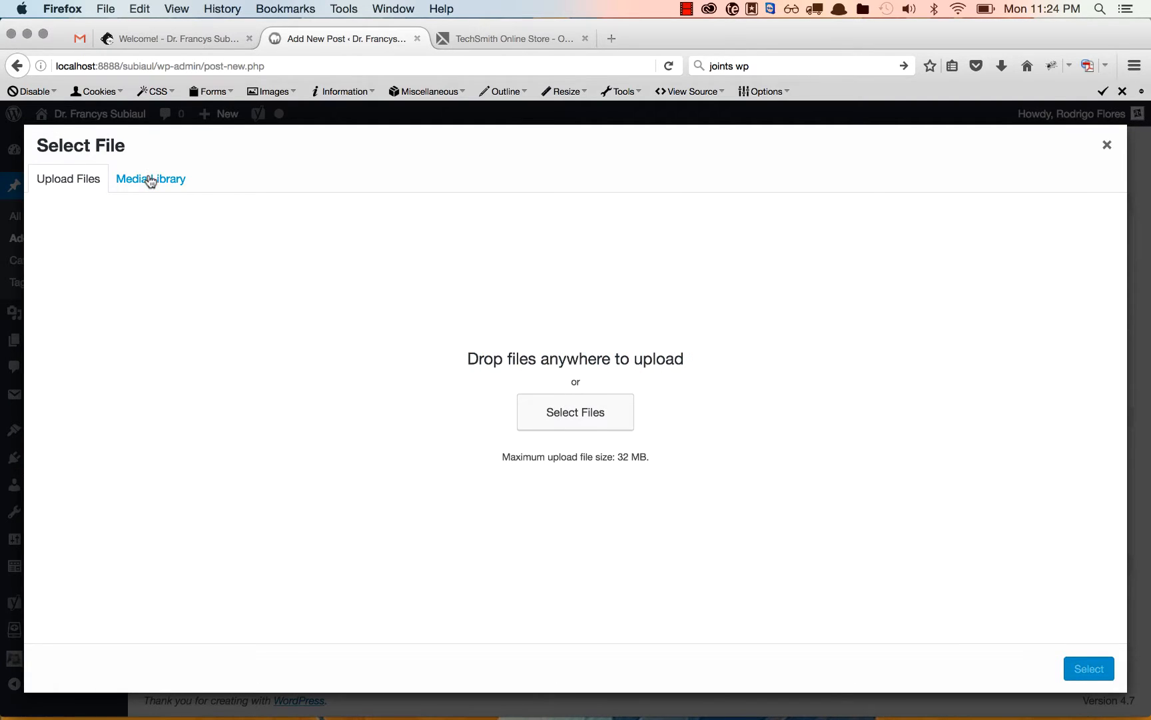
{"action": "left_click", "coordinate": [150, 178]}
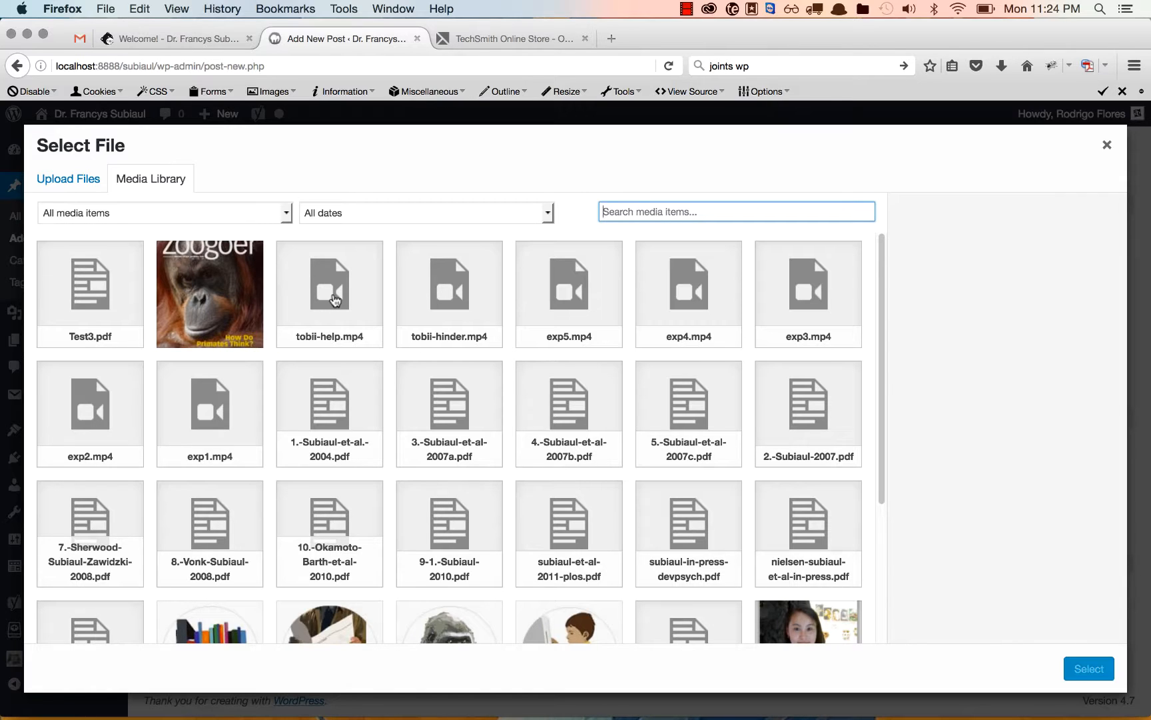
{"action": "left_click", "coordinate": [335, 301]}
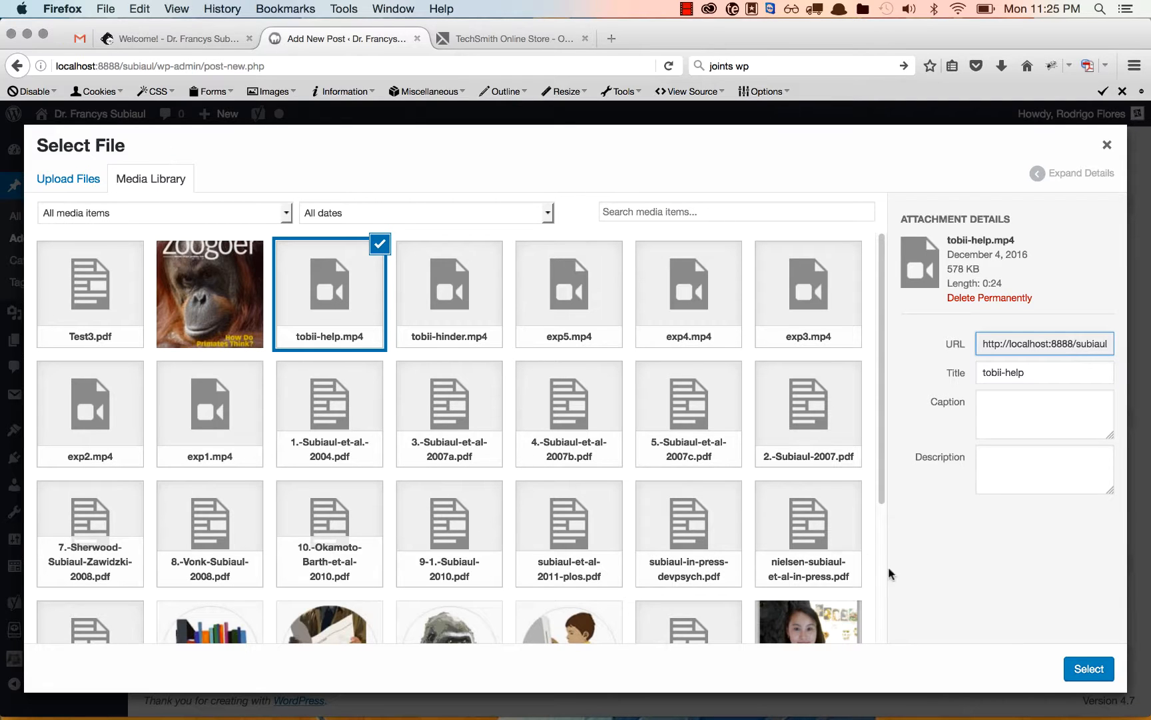
{"action": "left_click", "coordinate": [1109, 676]}
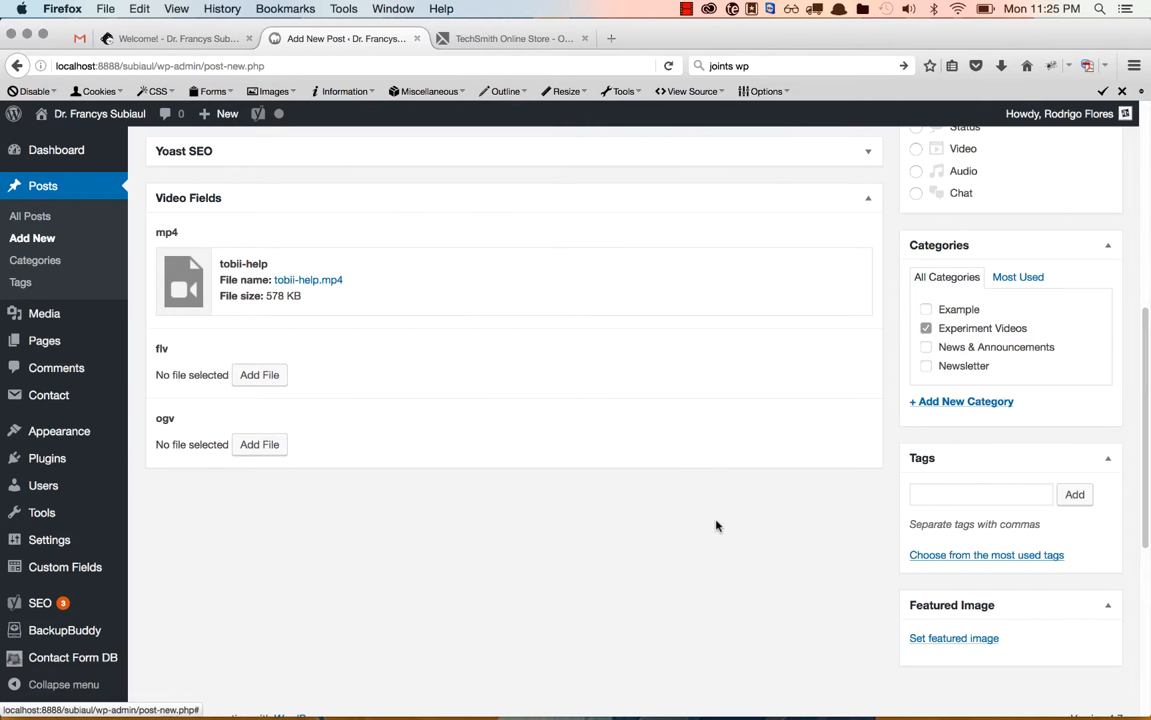
Publish the post and review its video and text on the live site.
{"action": "scroll", "coordinate": [717, 526], "scroll_direction": "up", "scroll_amount": 10}
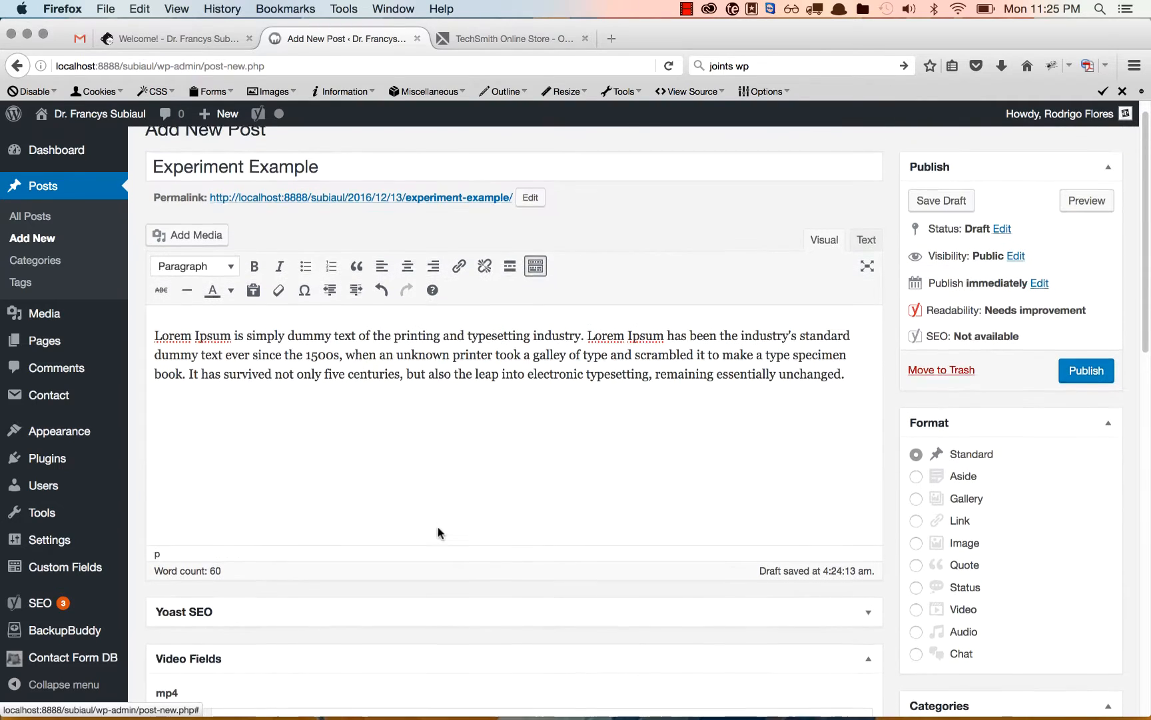
{"action": "left_click", "coordinate": [1100, 381]}
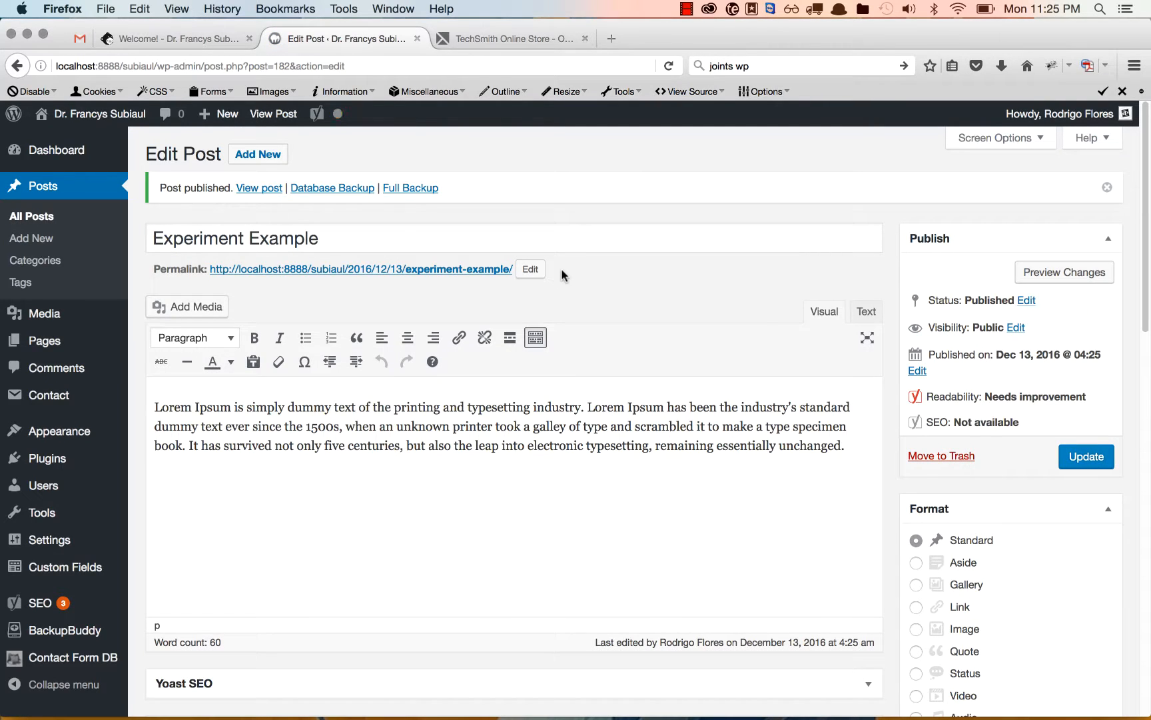
{"action": "left_click", "coordinate": [265, 190]}
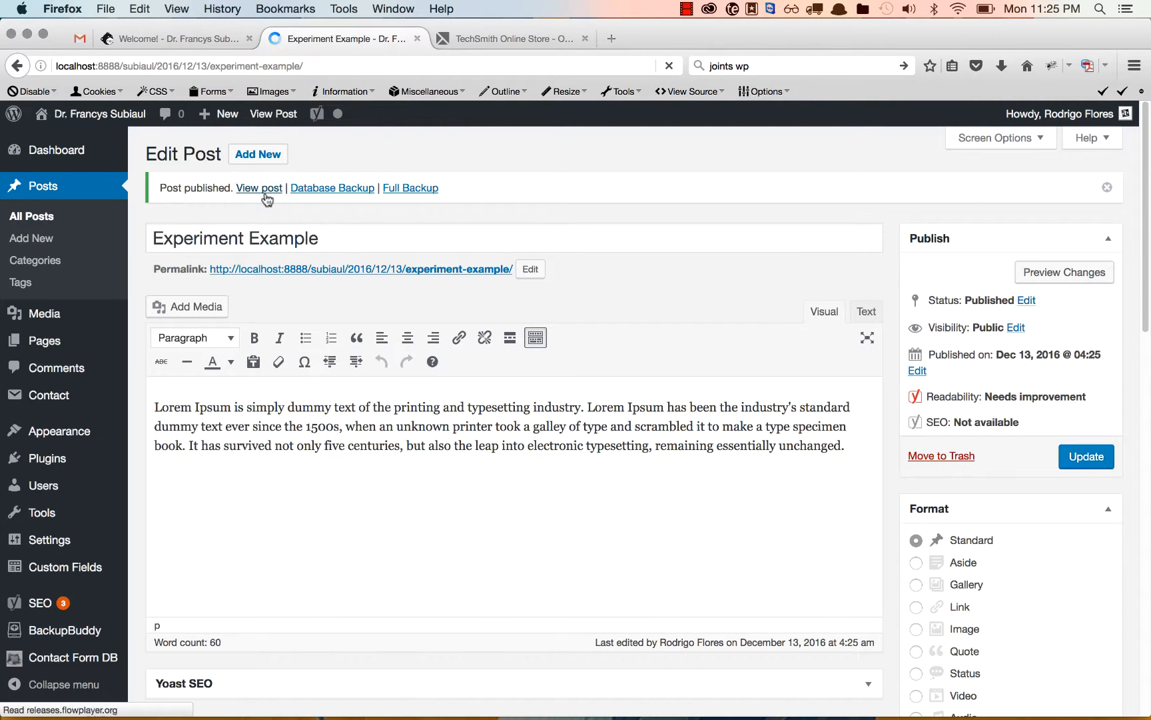
{"action": "scroll", "coordinate": [573, 533], "scroll_direction": "down", "scroll_amount": 8}
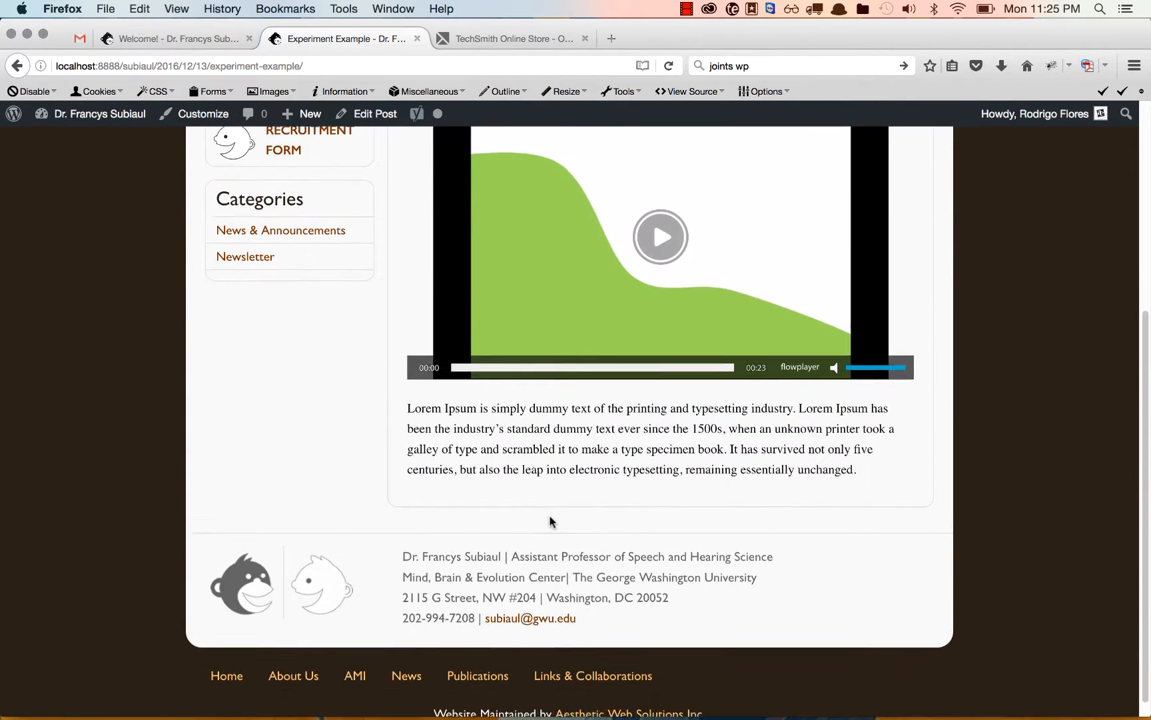
{"action": "scroll", "coordinate": [550, 527], "scroll_direction": "up", "scroll_amount": 3}
{"action": "mouse_move", "coordinate": [619, 403]}
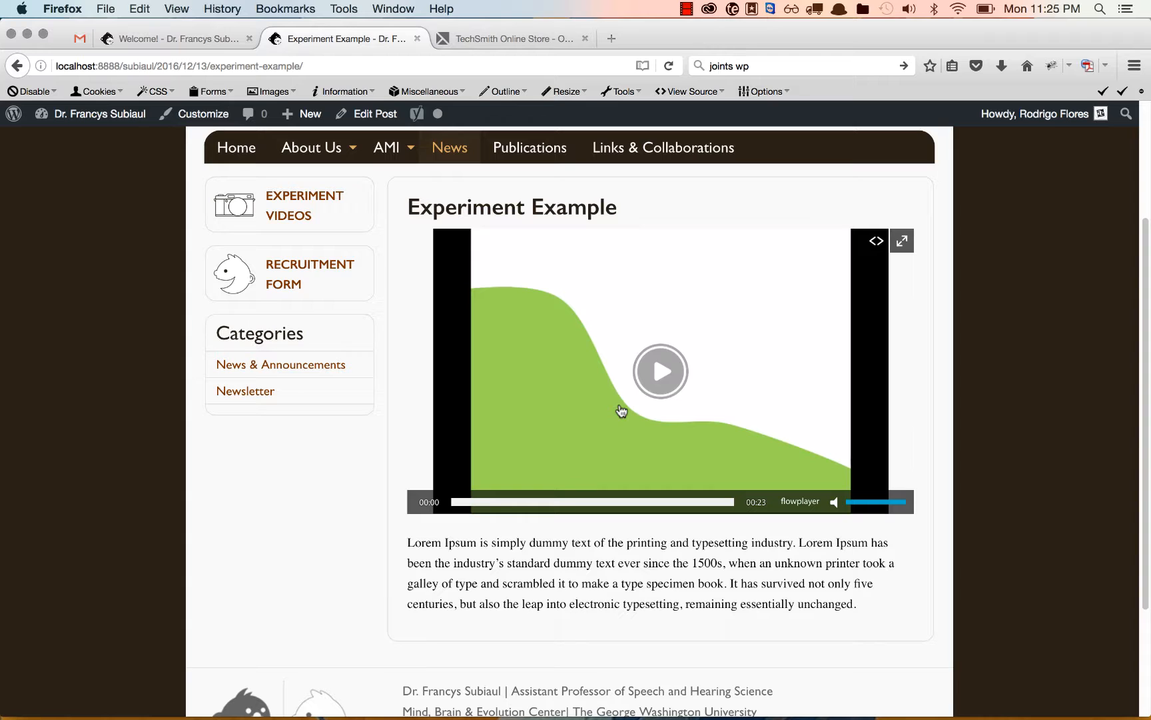
{"action": "scroll", "coordinate": [619, 410], "scroll_direction": "up", "scroll_amount": 2}
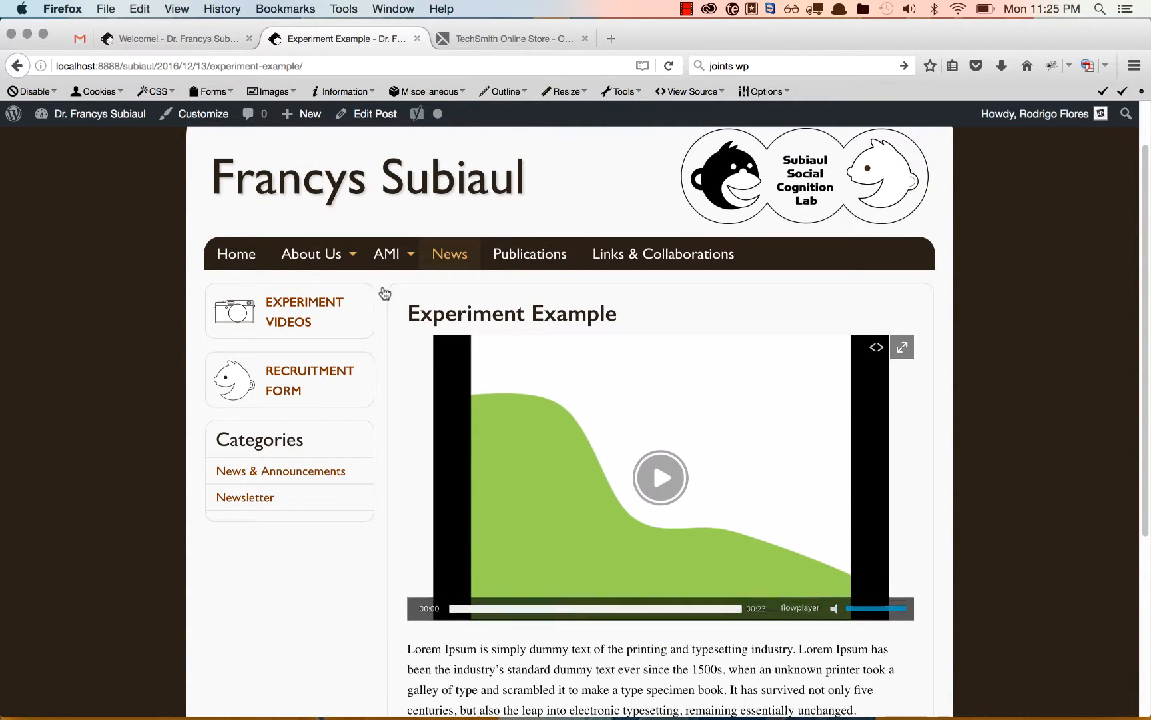
Open the live Experiment Videos page and examine the Experiment Example entry alongside the other experiments.
{"action": "left_click", "coordinate": [301, 322]}
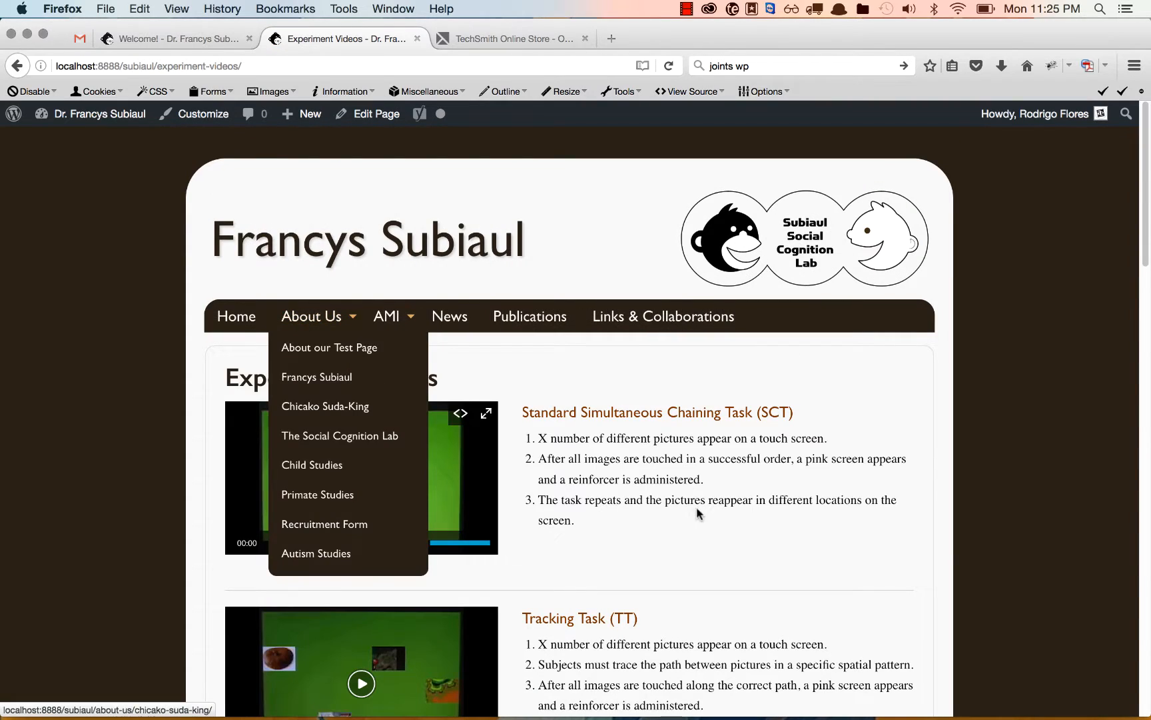
{"action": "scroll", "coordinate": [725, 563], "scroll_direction": "down", "scroll_amount": 6}
{"action": "scroll", "coordinate": [725, 565], "scroll_direction": "down", "scroll_amount": 15}
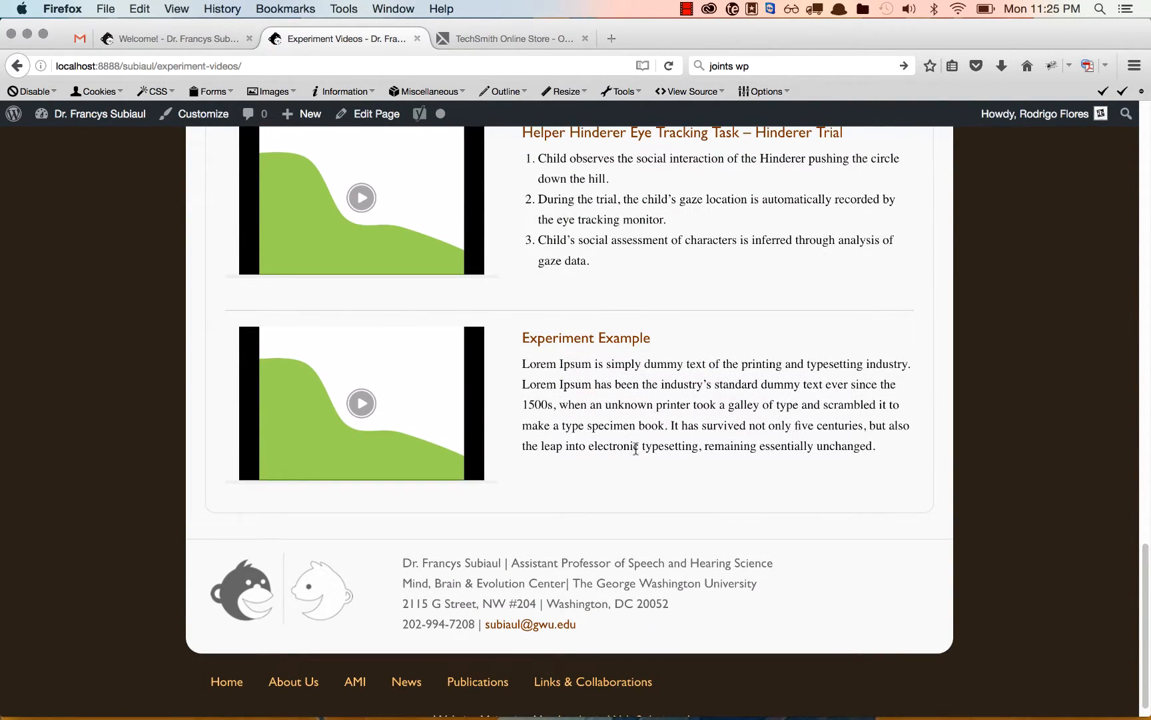
{"action": "scroll", "coordinate": [596, 555], "scroll_direction": "up", "scroll_amount": 4}
{"action": "scroll", "coordinate": [596, 555], "scroll_direction": "down", "scroll_amount": 2}
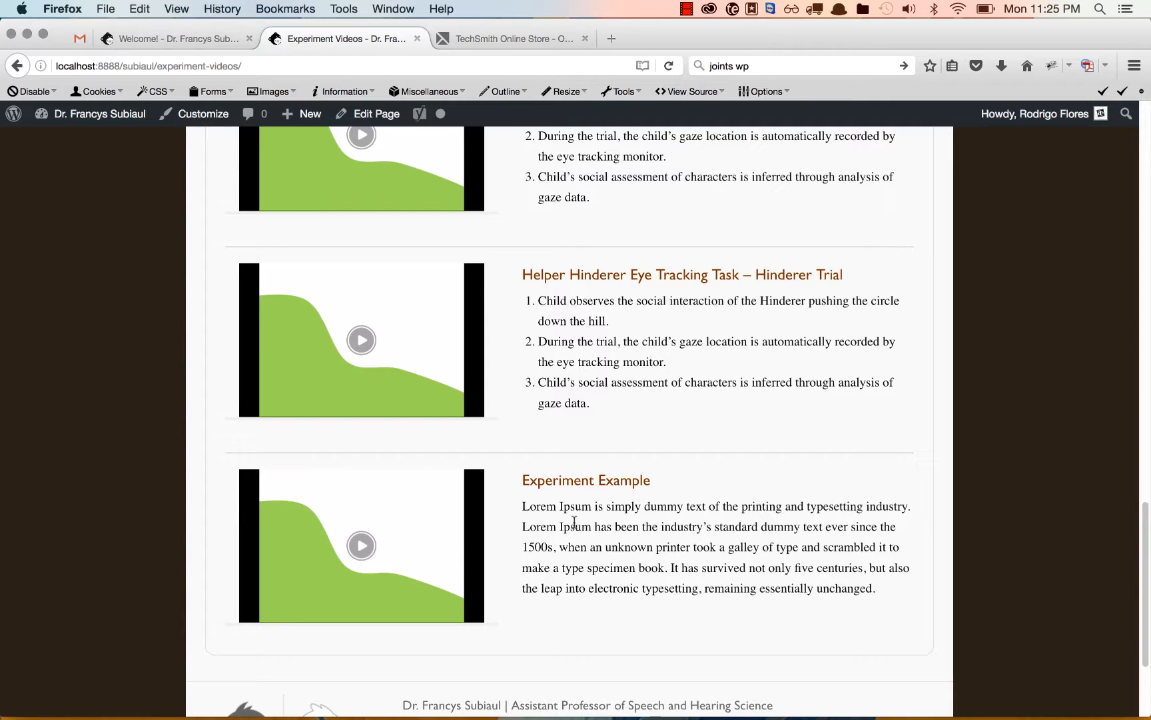
{"action": "scroll", "coordinate": [575, 522], "scroll_direction": "up", "scroll_amount": 10}
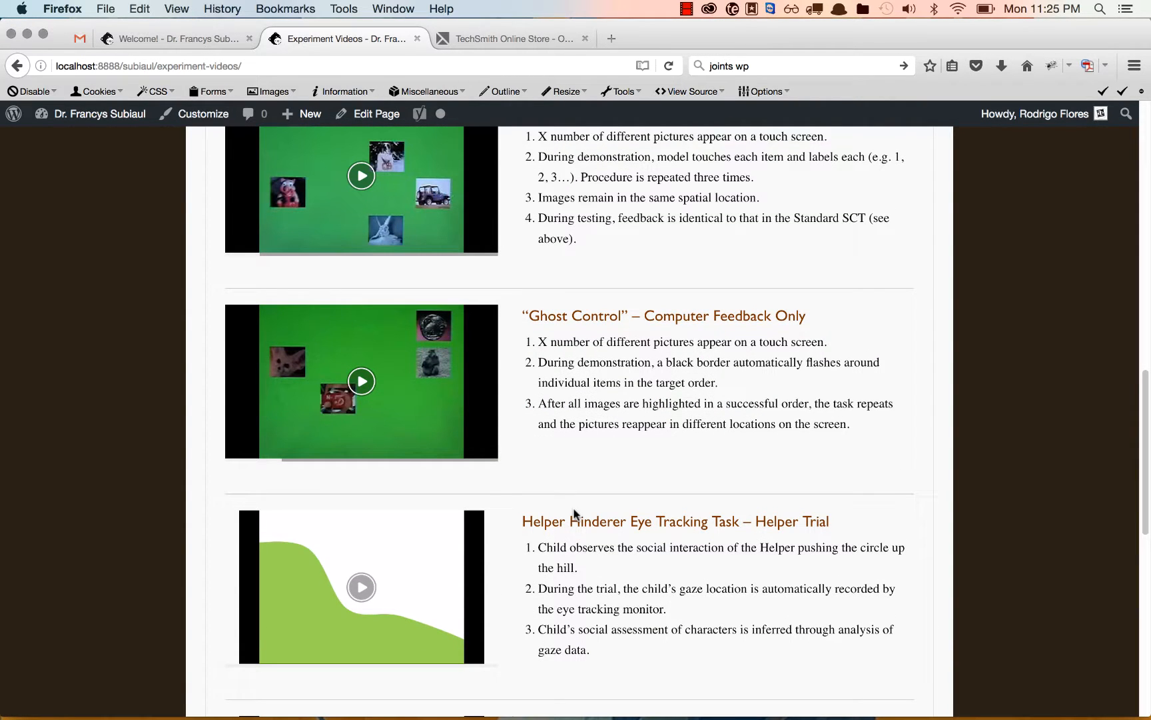
{"action": "scroll", "coordinate": [629, 596], "scroll_direction": "down", "scroll_amount": 12}
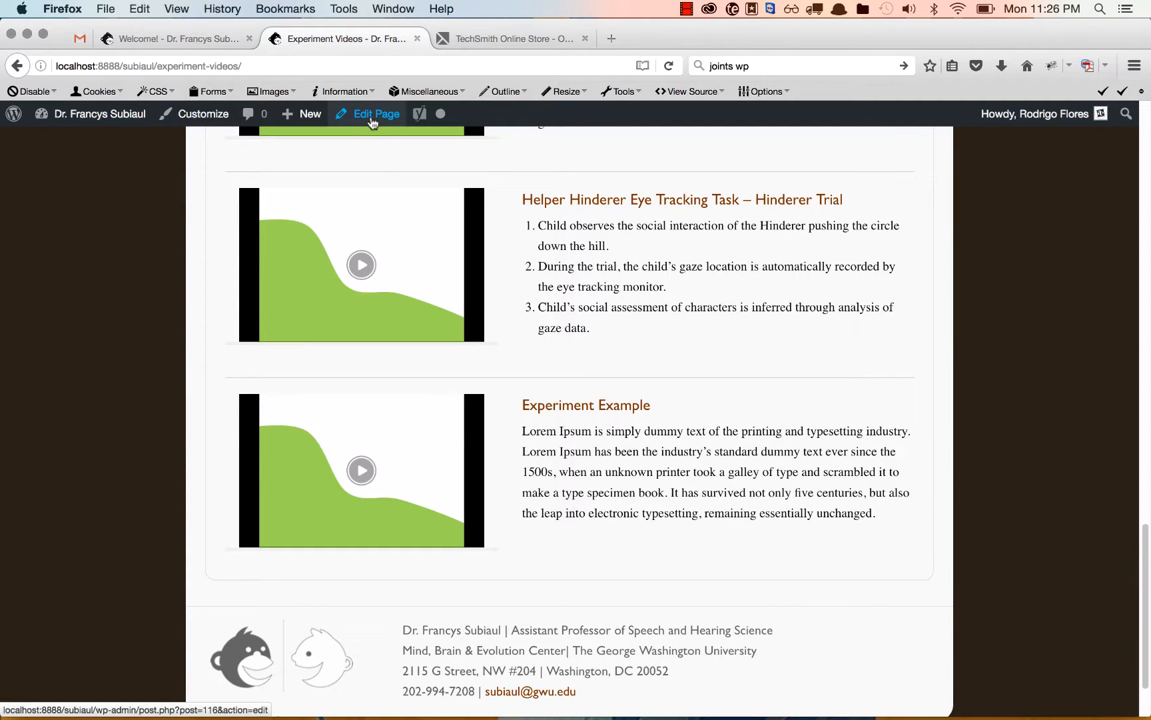
Return to the dashboard's post list and move the Experiment Example post to the trash.
{"action": "mouse_move", "coordinate": [172, 138]}
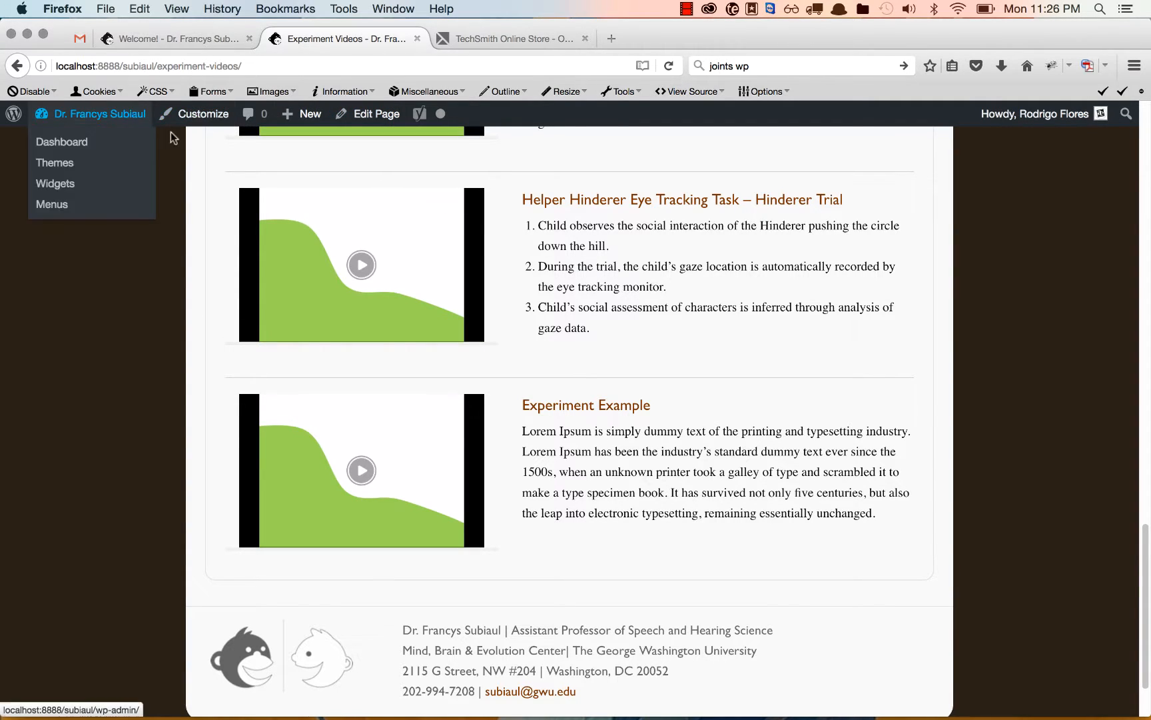
{"action": "left_click", "coordinate": [104, 126]}
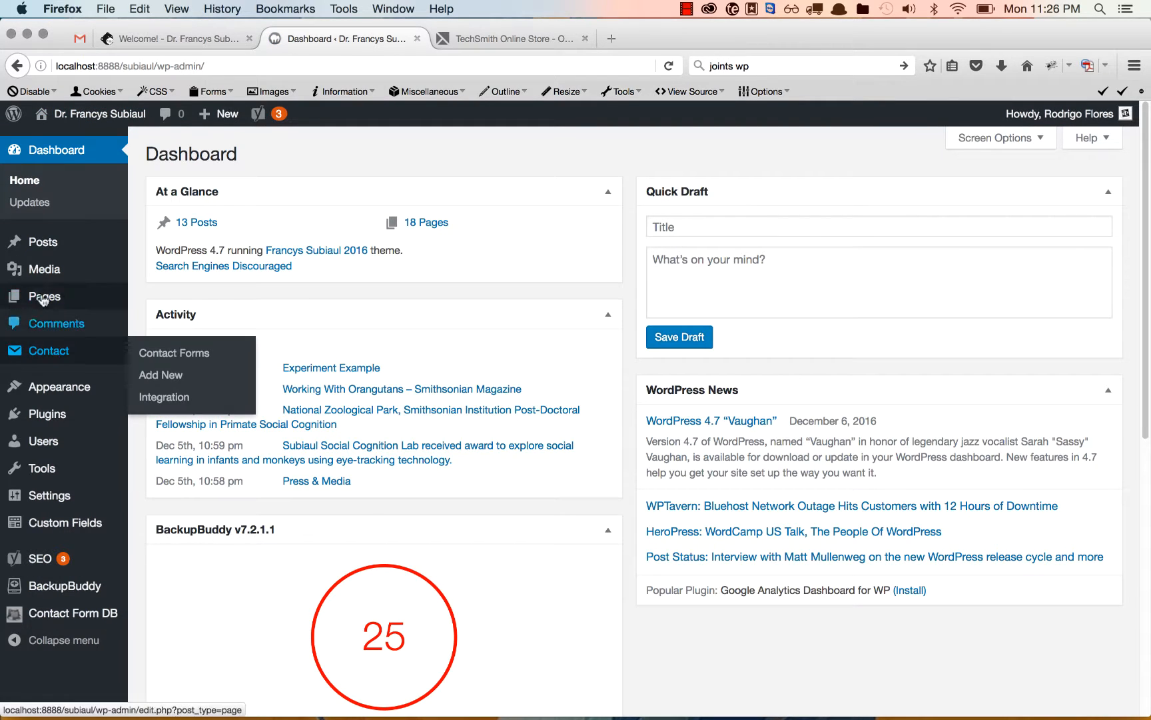
{"action": "left_click", "coordinate": [47, 247]}
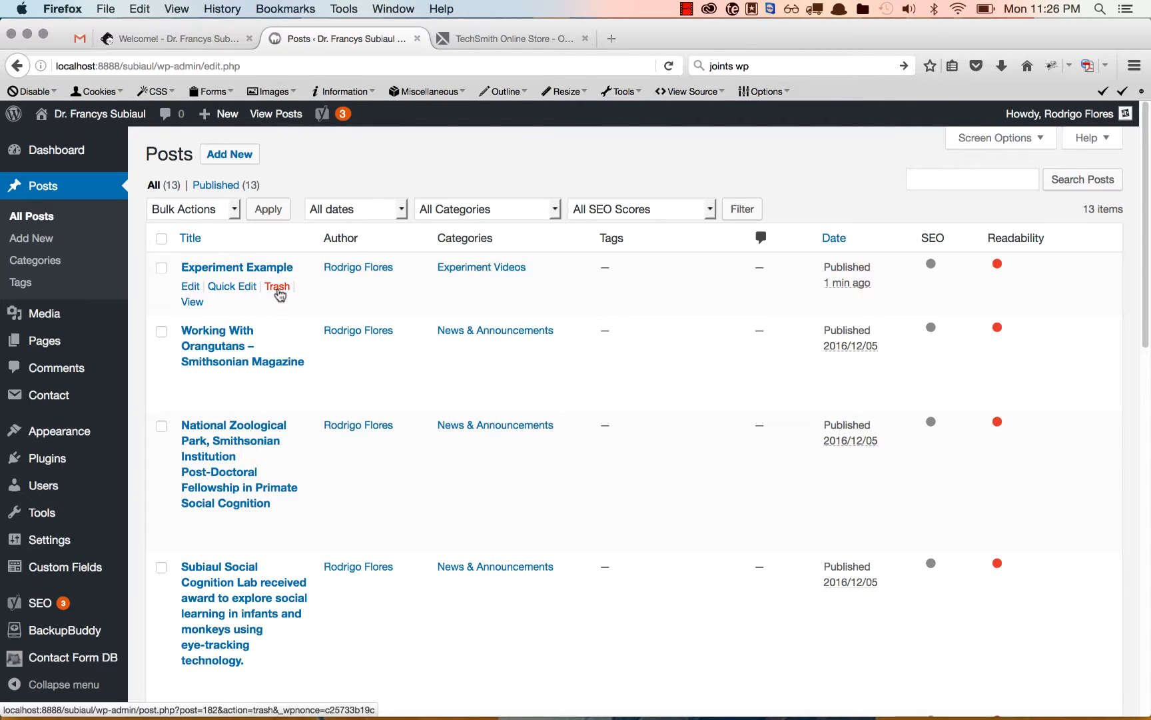
{"action": "left_click", "coordinate": [277, 287]}
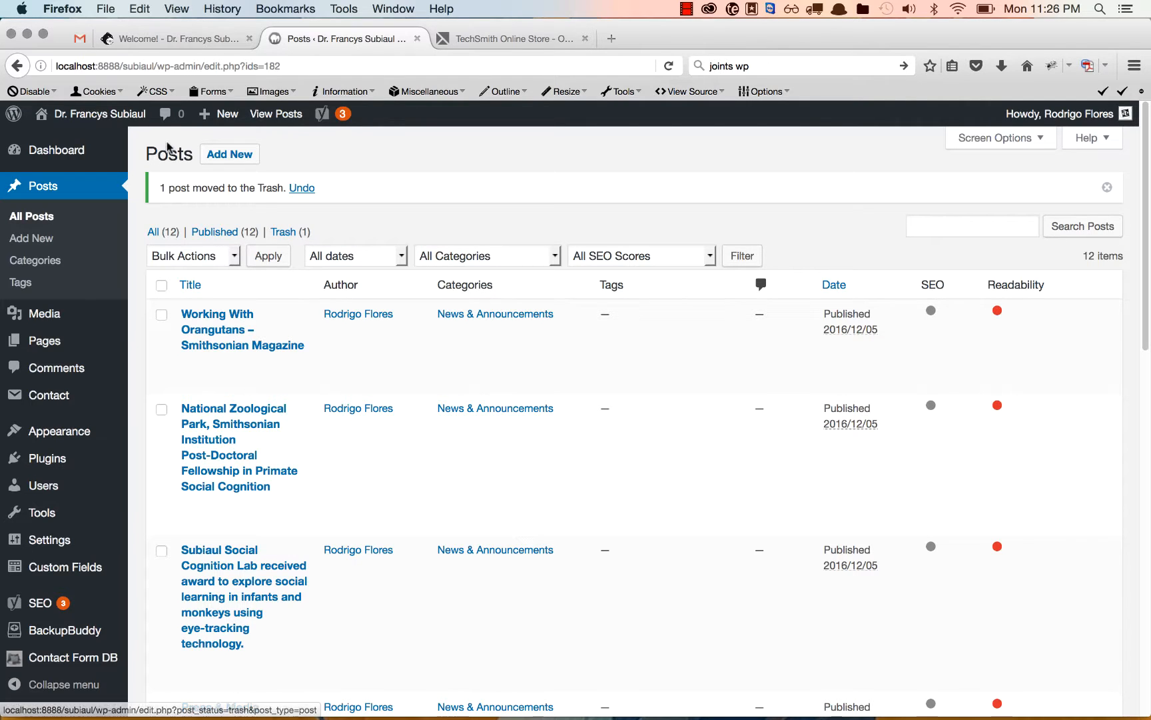
Go back to the live site and check the list of entries on the Experiment Videos page.
{"action": "left_click", "coordinate": [115, 109]}
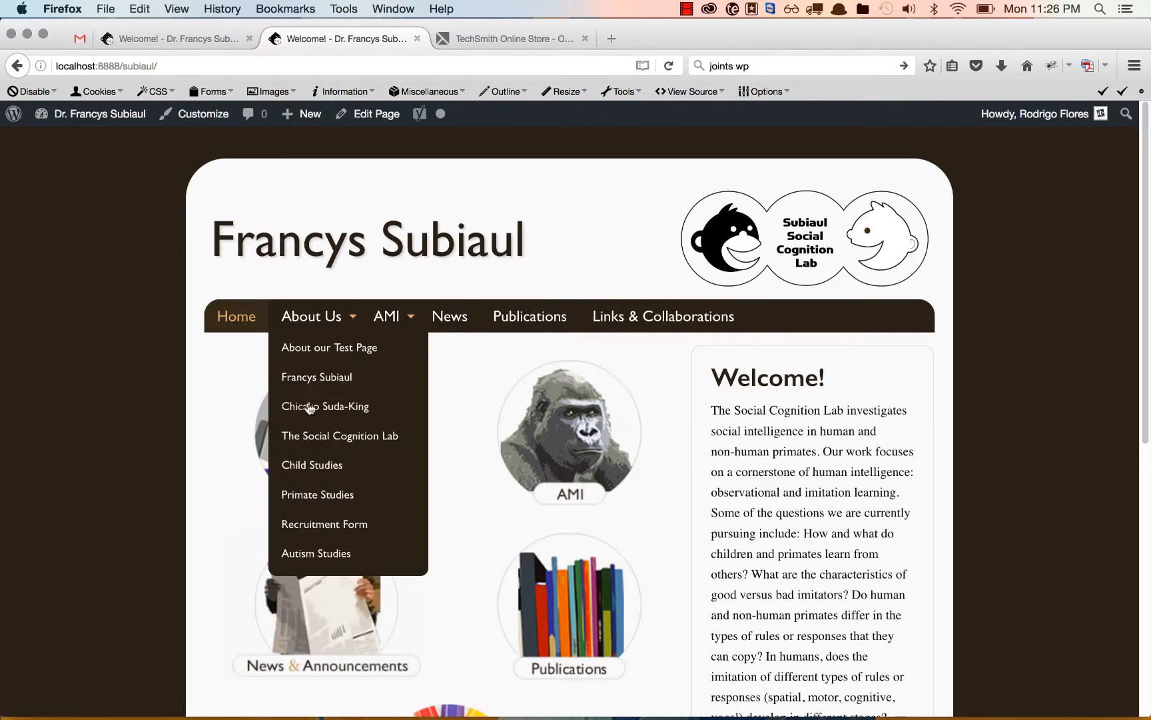
{"action": "scroll", "coordinate": [411, 426], "scroll_direction": "down", "scroll_amount": 10}
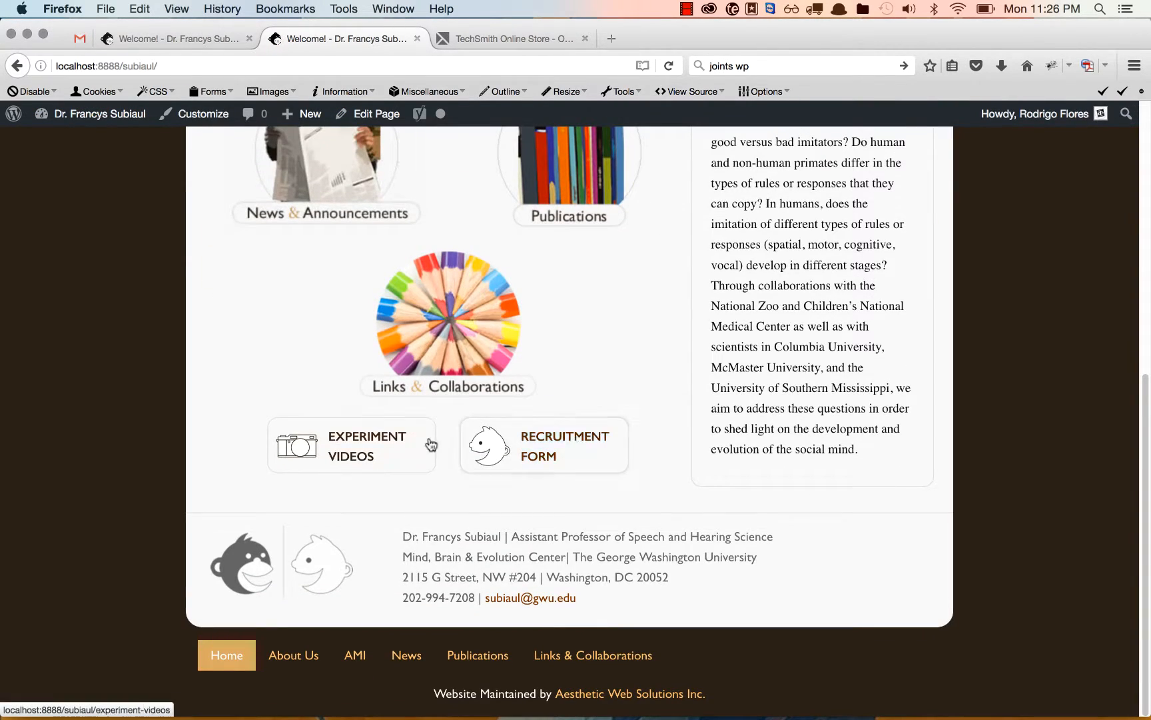
{"action": "left_click", "coordinate": [427, 442]}
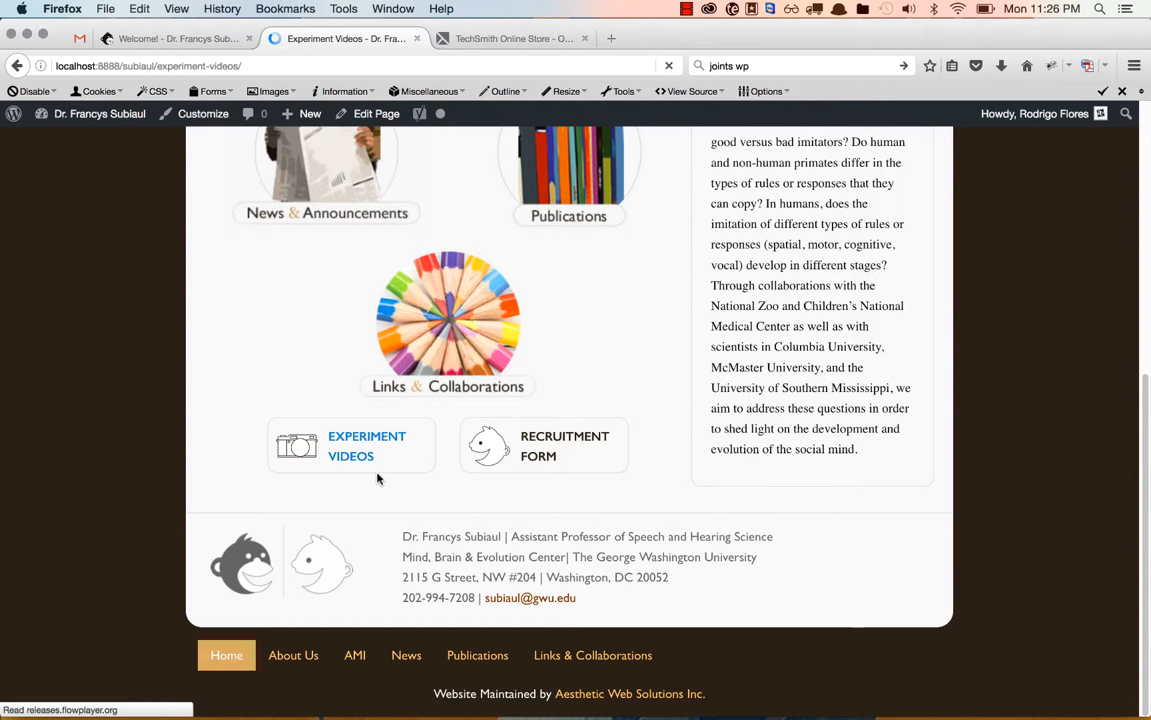
{"action": "scroll", "coordinate": [379, 480], "scroll_direction": "down", "scroll_amount": 3}
{"action": "scroll", "coordinate": [379, 480], "scroll_direction": "down", "scroll_amount": 10}
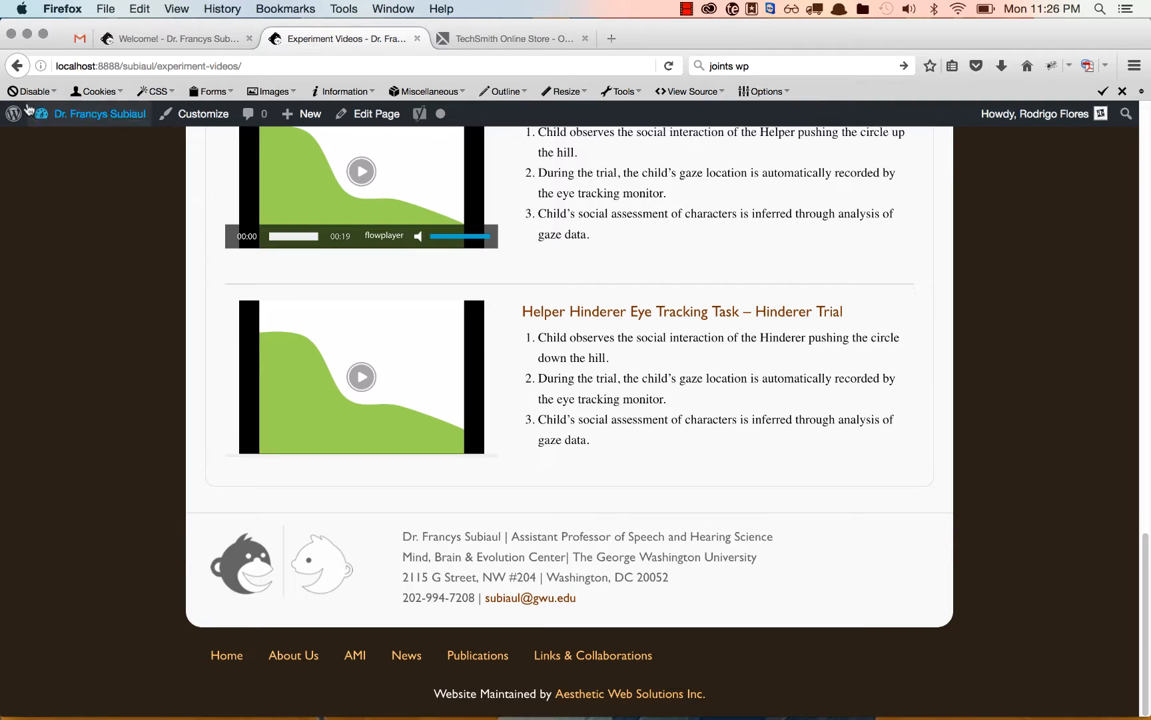
Open the trashed posts in the dashboard and restore the Experiment Example post.
{"action": "left_click", "coordinate": [100, 114]}
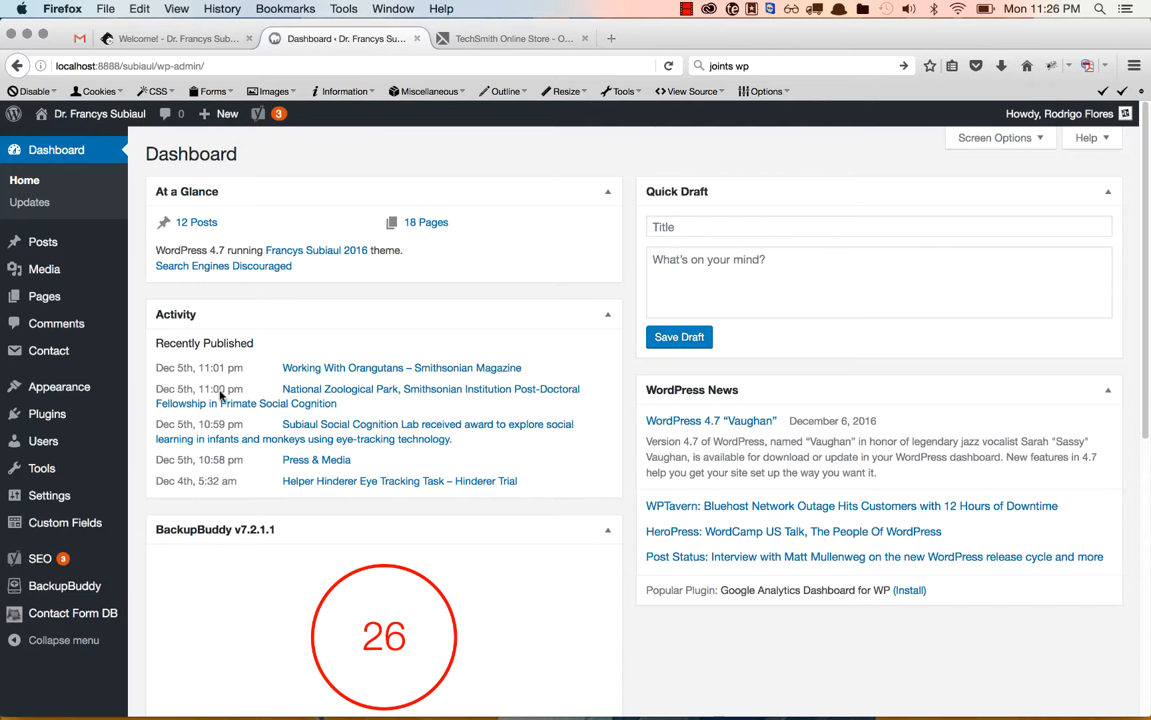
{"action": "left_click", "coordinate": [49, 242]}
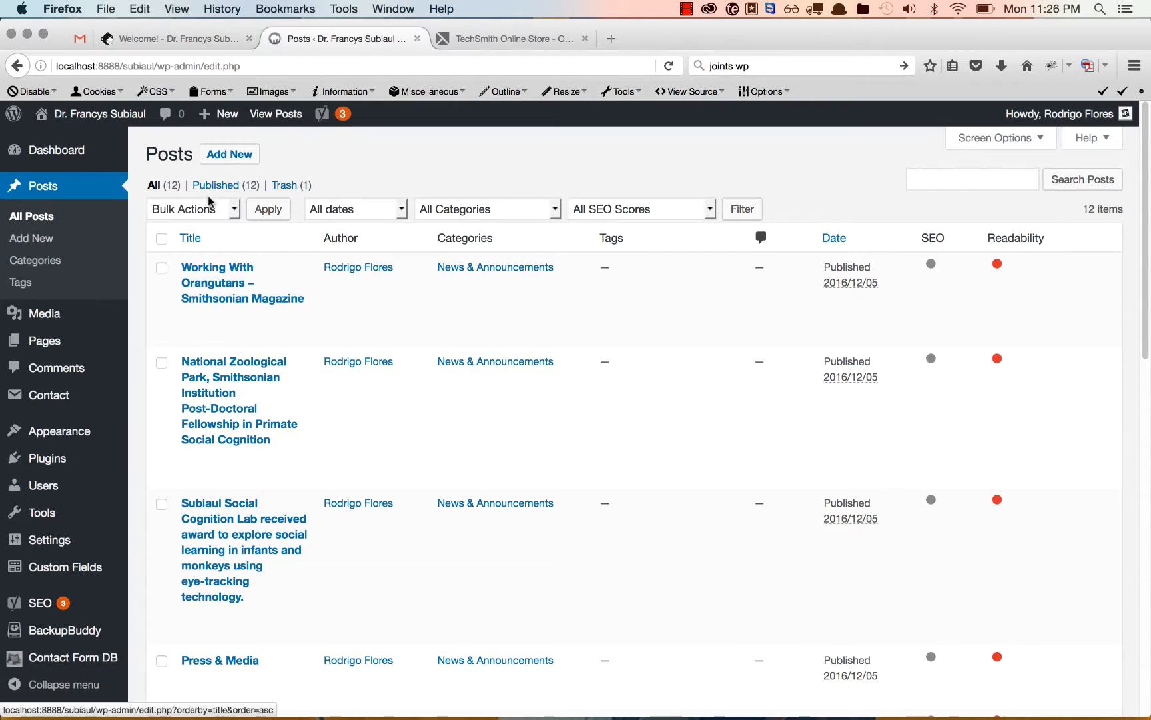
{"action": "left_click", "coordinate": [293, 185]}
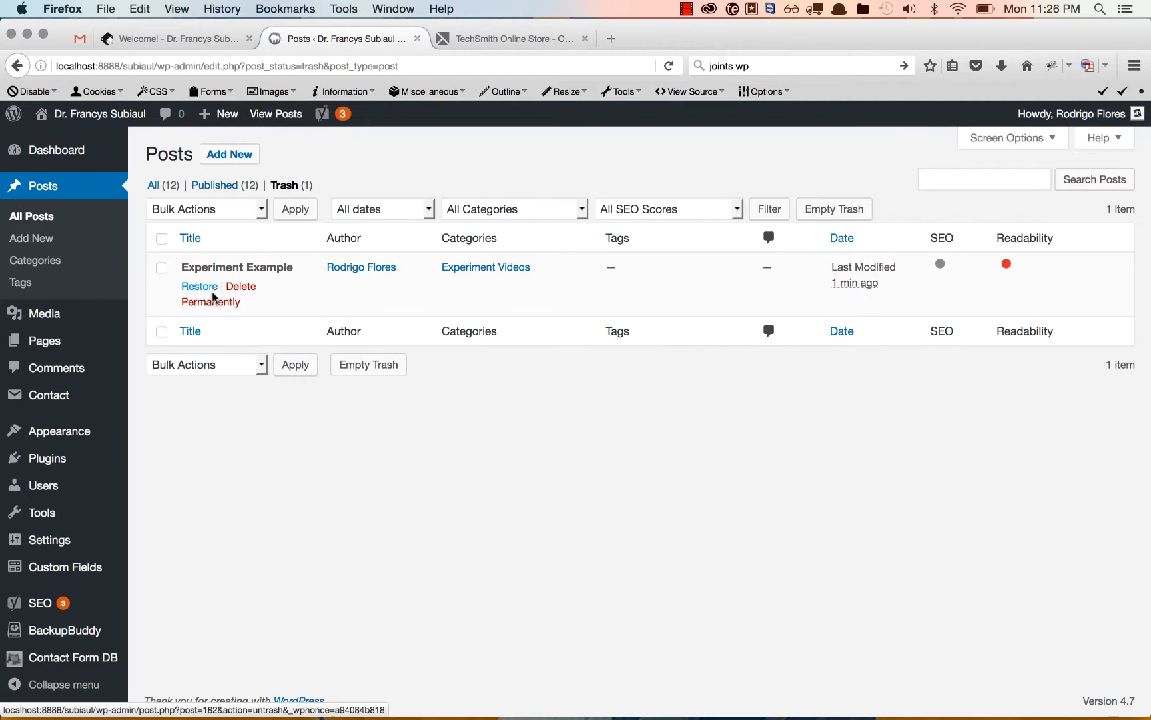
{"action": "left_click", "coordinate": [191, 287]}
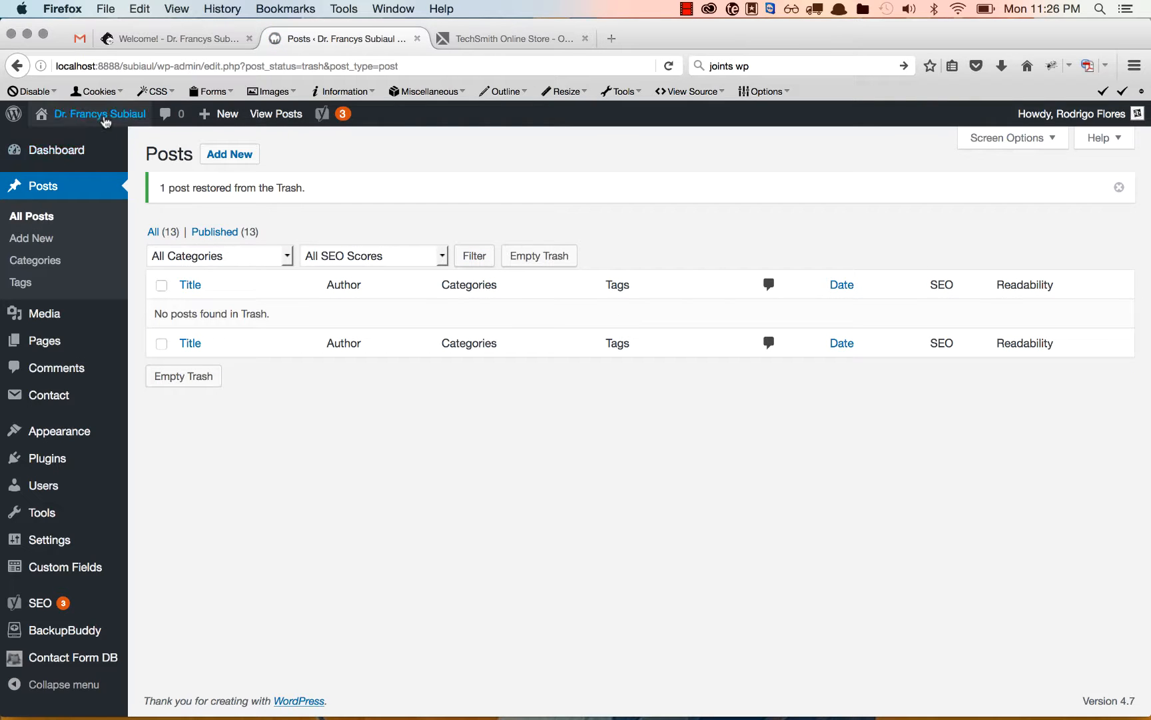
Open the Experiment Videos page on the live site and check the page for the restored Experiment Example entry.
{"action": "mouse_move", "coordinate": [105, 116]}
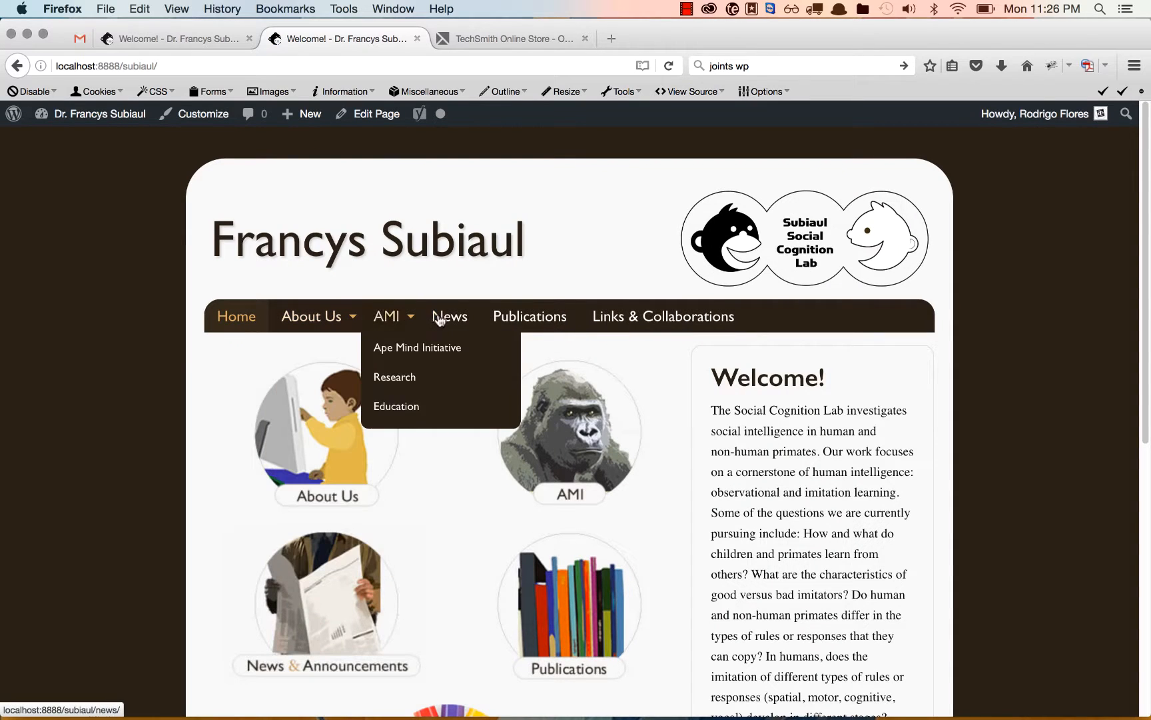
{"action": "scroll", "coordinate": [398, 566], "scroll_direction": "down", "scroll_amount": 8}
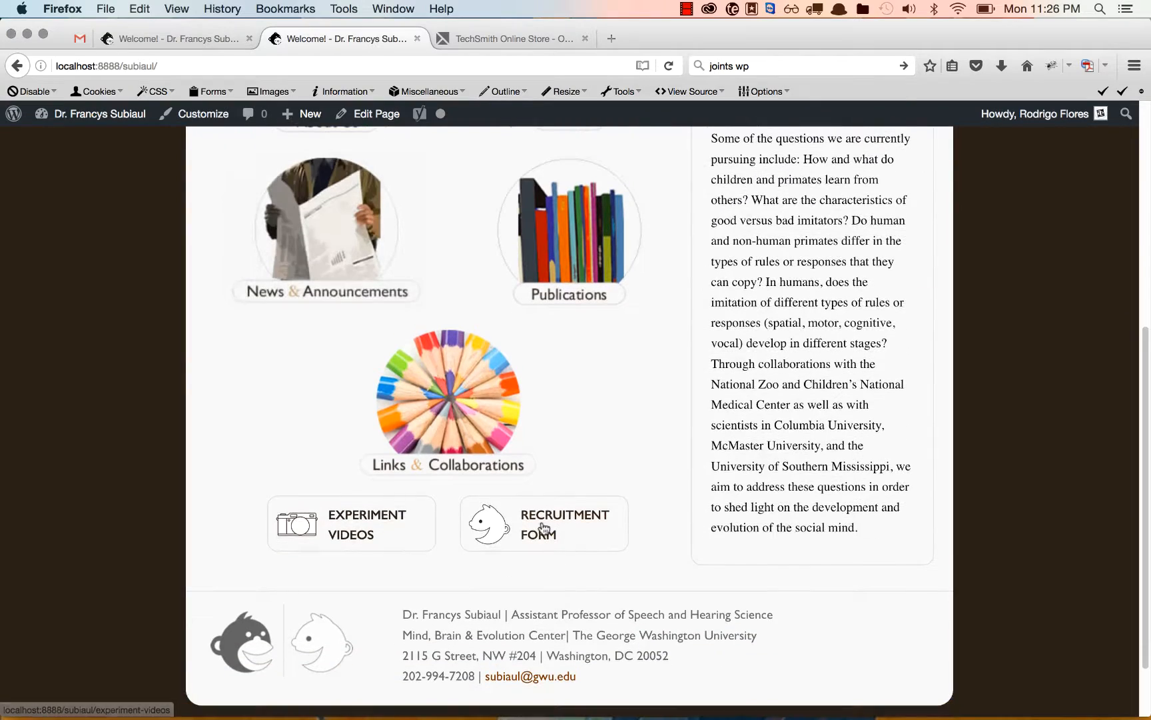
{"action": "left_click", "coordinate": [385, 529]}
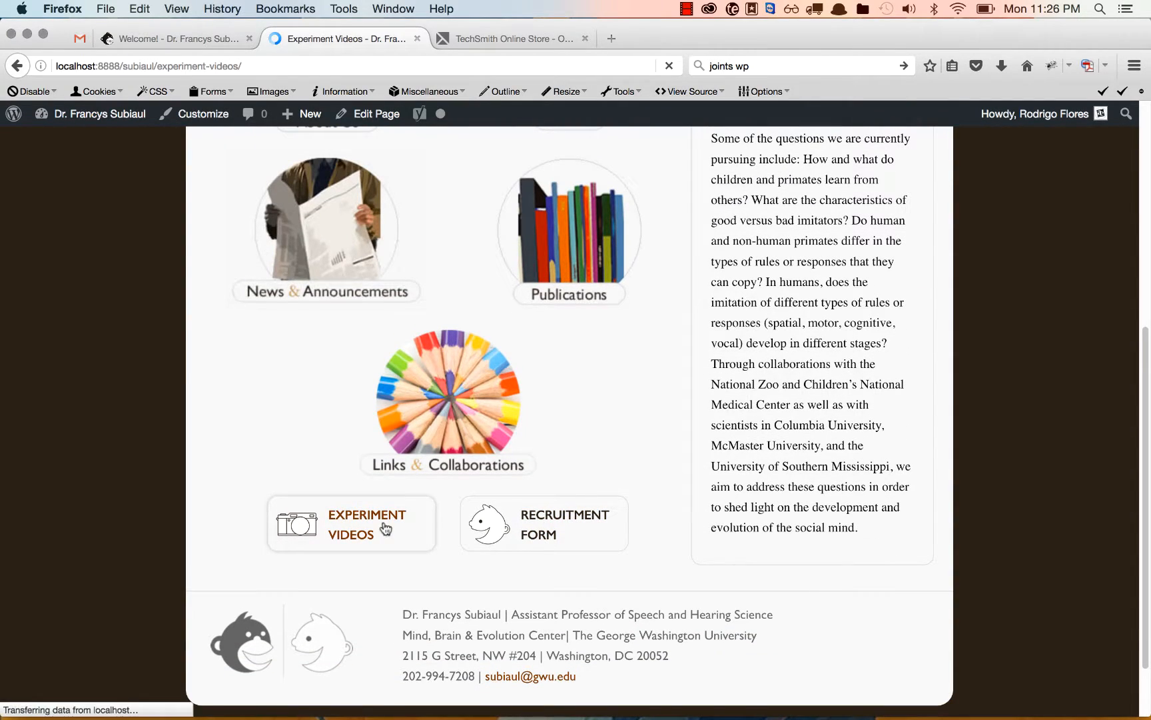
{"action": "scroll", "coordinate": [384, 523], "scroll_direction": "down", "scroll_amount": 20}
{"action": "scroll", "coordinate": [383, 521], "scroll_direction": "down", "scroll_amount": 2}
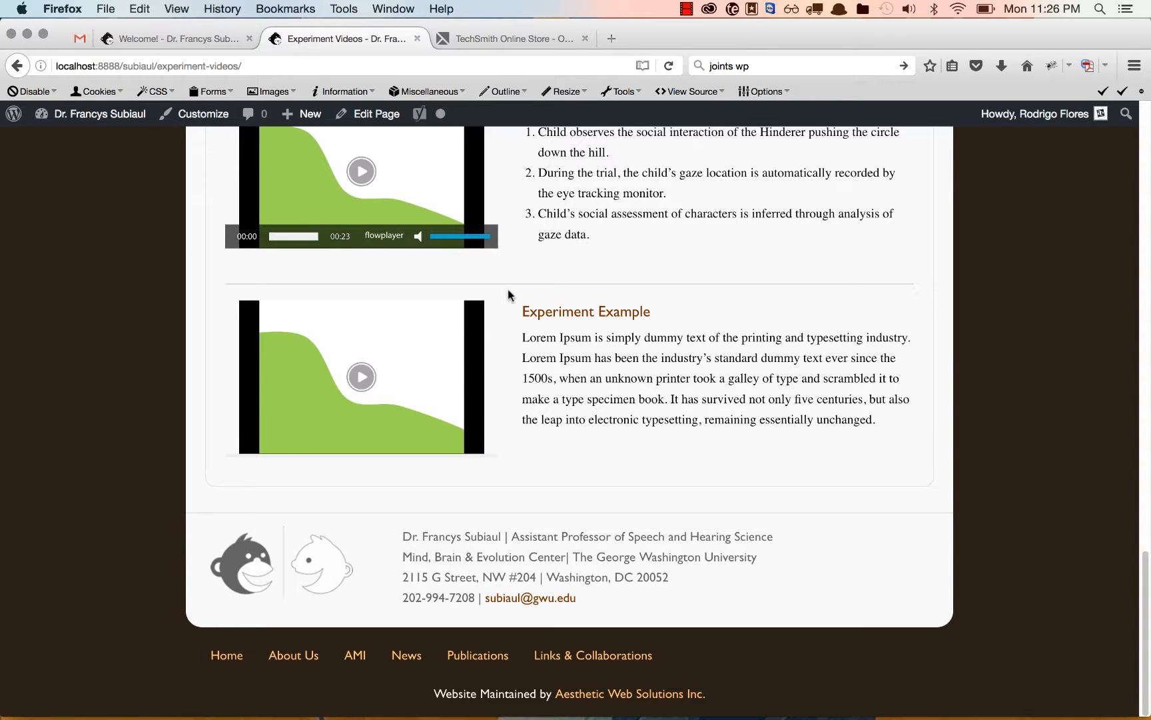
{"action": "scroll", "coordinate": [508, 298], "scroll_direction": "up", "scroll_amount": 10}
{"action": "scroll", "coordinate": [508, 298], "scroll_direction": "up", "scroll_amount": 10}
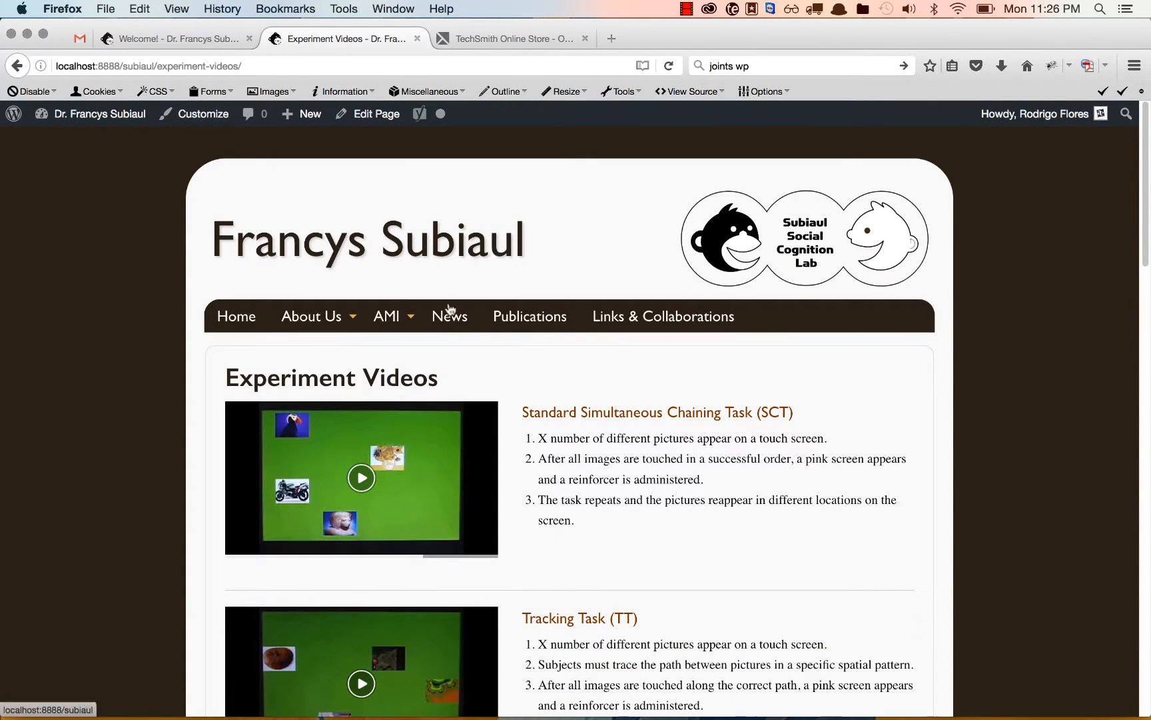
Go to the live Links & Collaborations page, open it for editing and look over its content in the editor.
{"action": "left_click", "coordinate": [628, 324]}
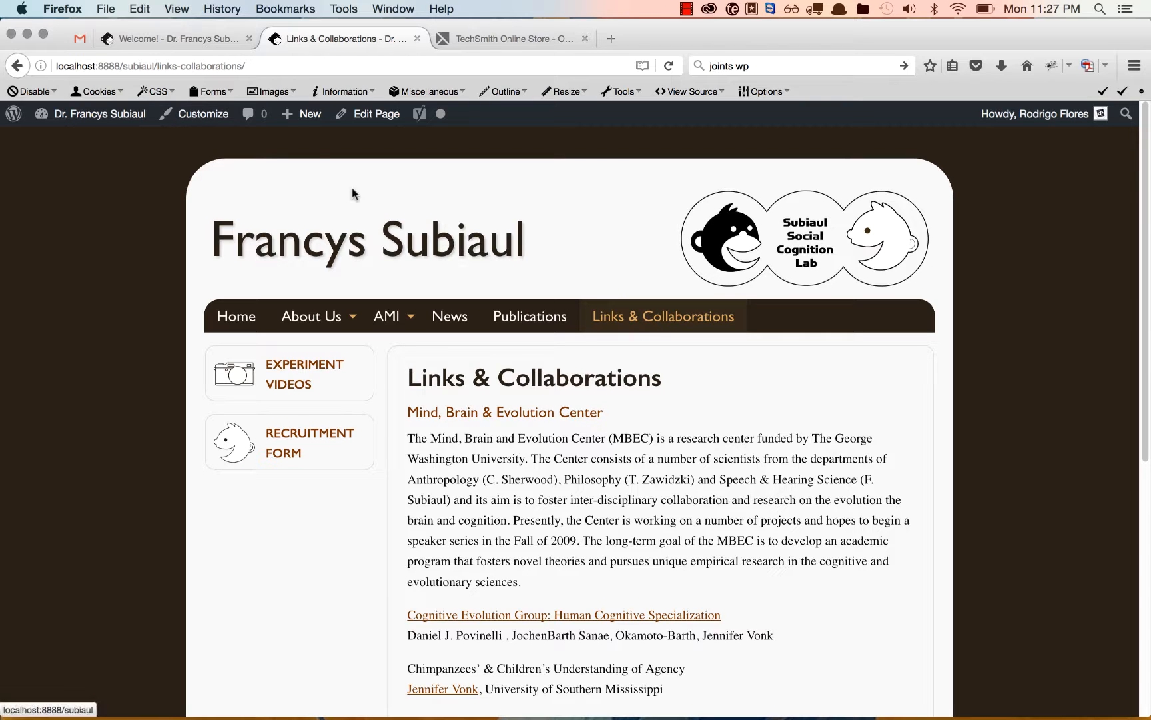
{"action": "left_click", "coordinate": [376, 114]}
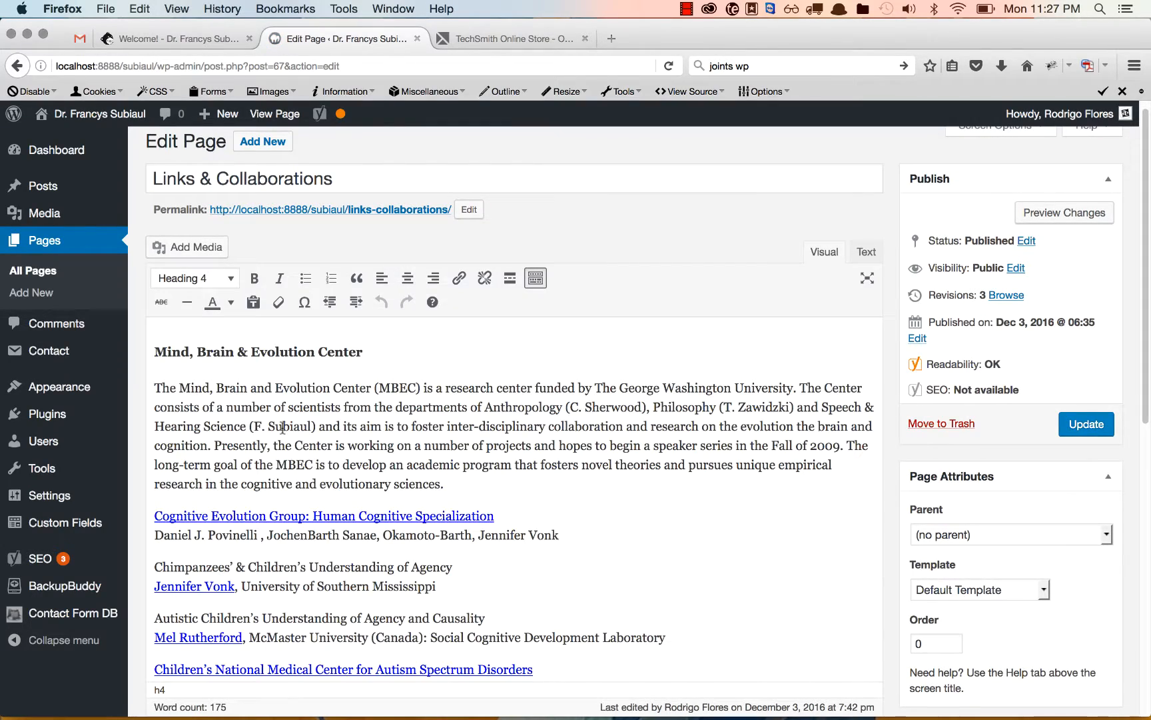
{"action": "scroll", "coordinate": [306, 420], "scroll_direction": "down", "scroll_amount": 5}
{"action": "scroll", "coordinate": [306, 424], "scroll_direction": "up", "scroll_amount": 5}
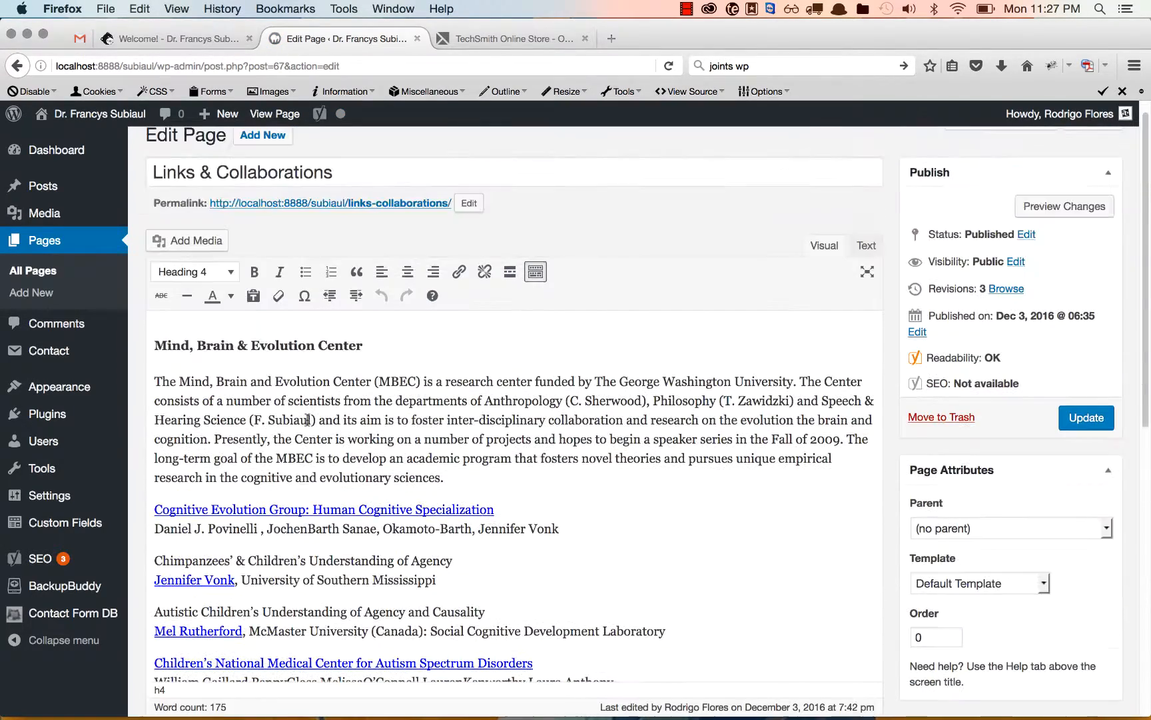